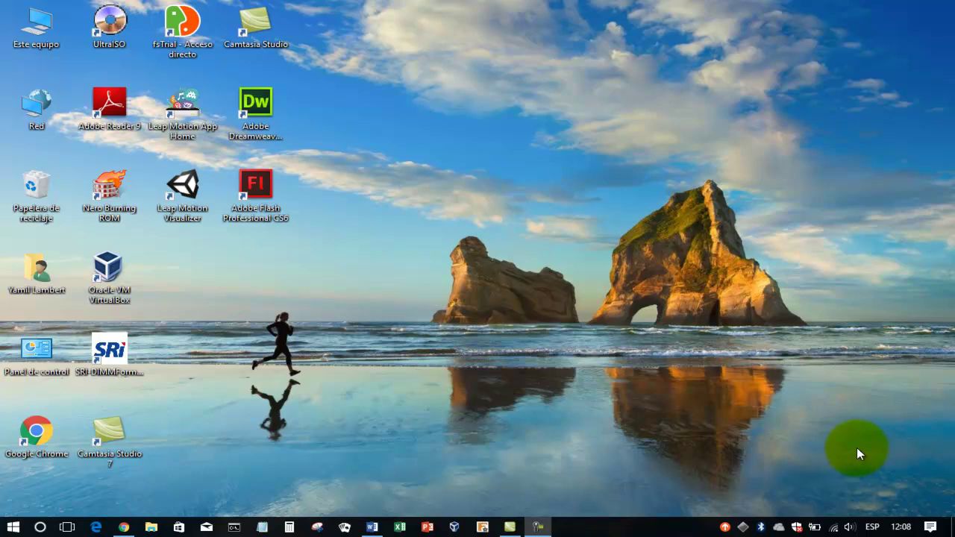
Bring up the blank Word document Documento1 from the taskbar
{"action": "left_click", "coordinate": [371, 527]}
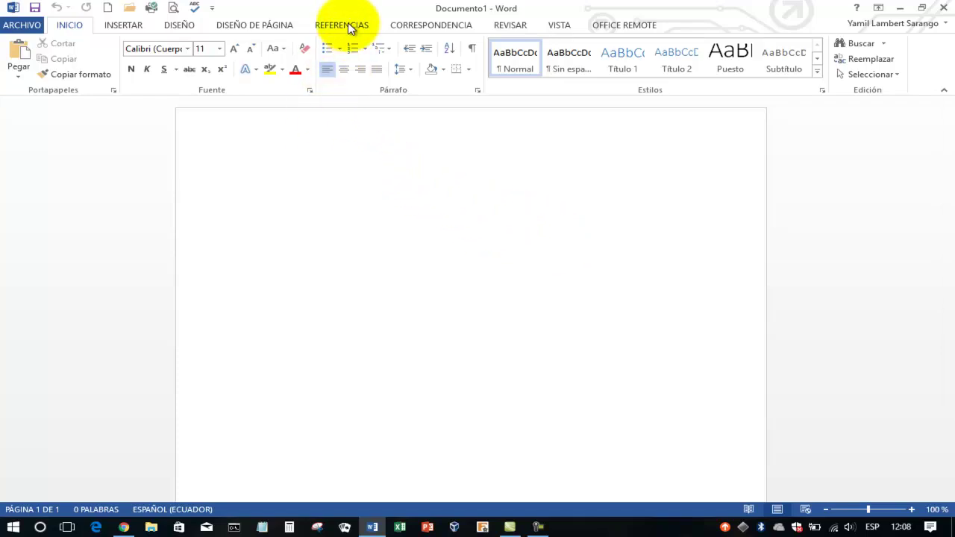
On REFERENCIAS, switch the citation style to Chicago, then back to APA
{"action": "left_click", "coordinate": [348, 23]}
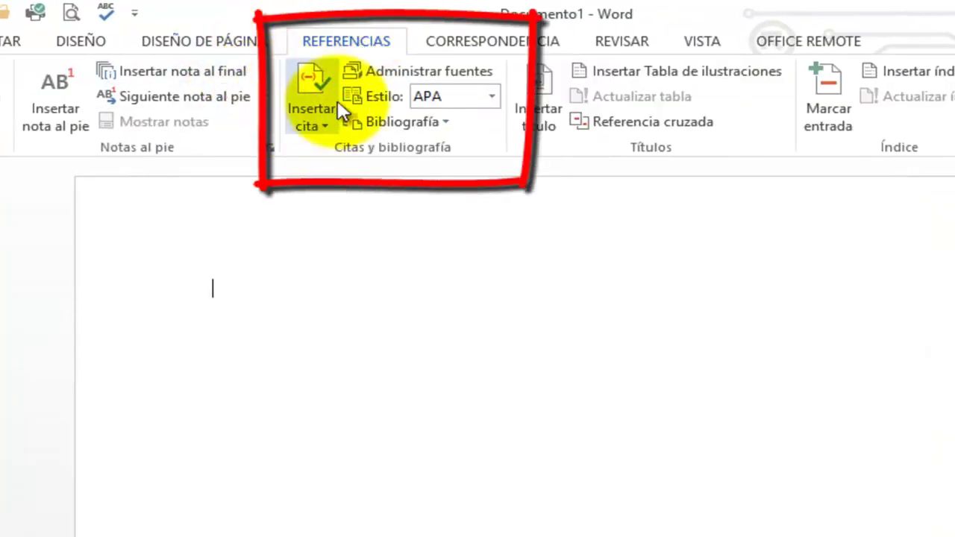
{"action": "left_click", "coordinate": [493, 98]}
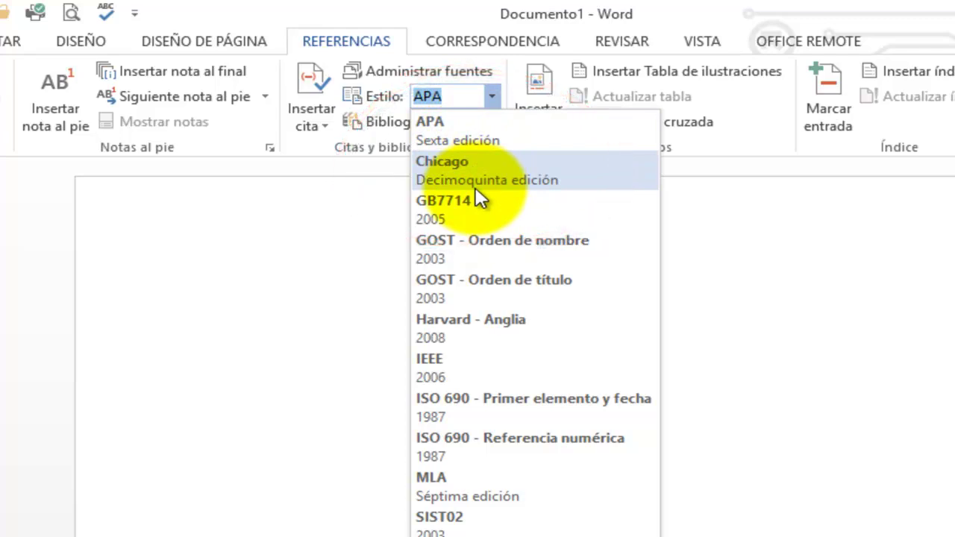
{"action": "left_click", "coordinate": [780, 367]}
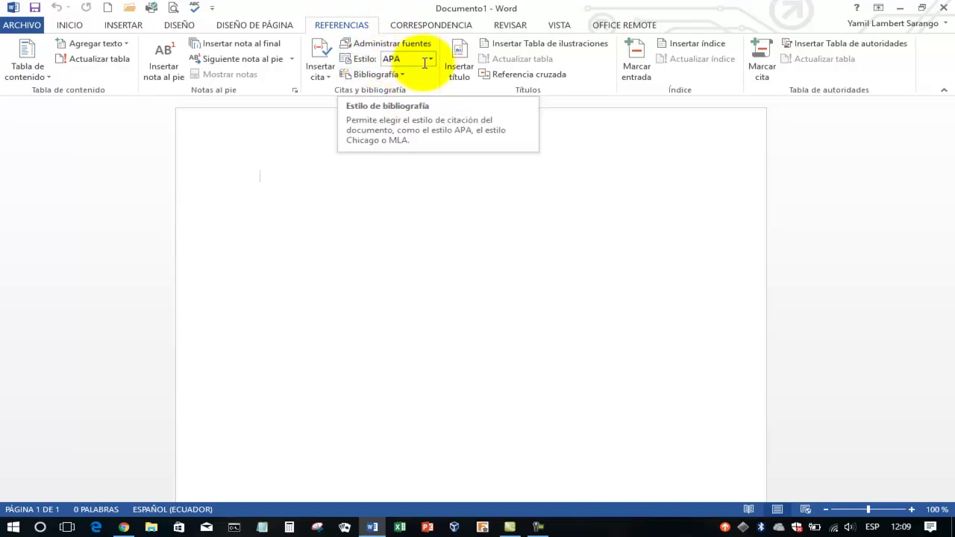
{"action": "left_click", "coordinate": [431, 61]}
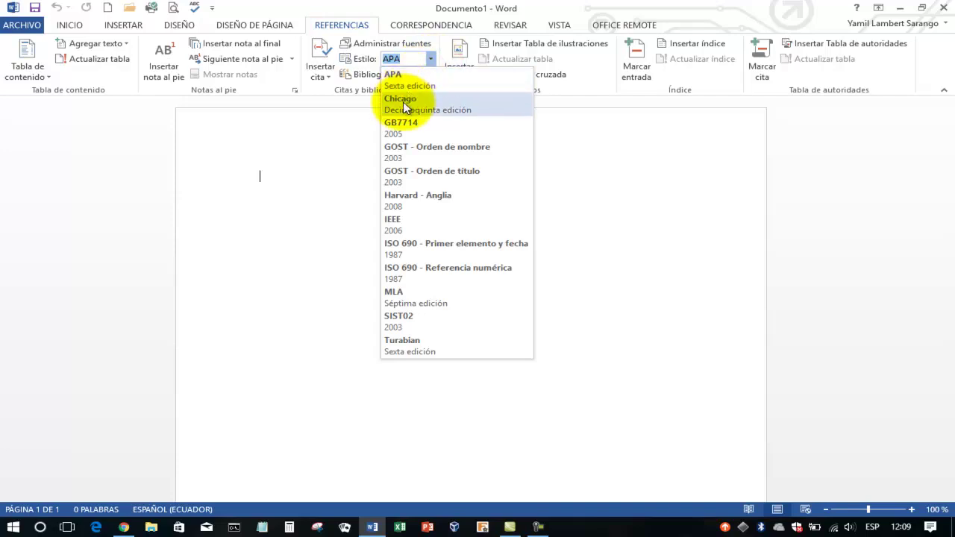
{"action": "left_click", "coordinate": [403, 101]}
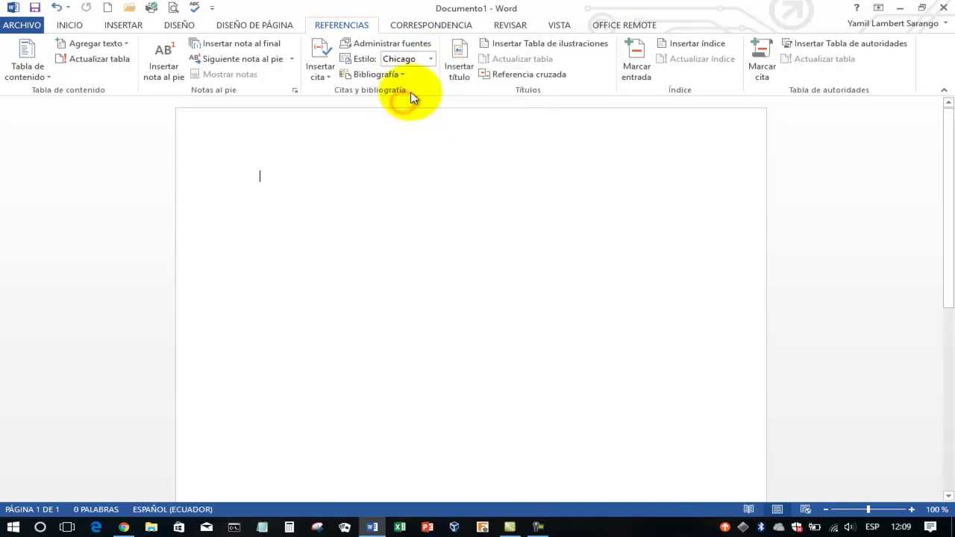
{"action": "left_click", "coordinate": [431, 62]}
{"action": "left_click", "coordinate": [415, 79]}
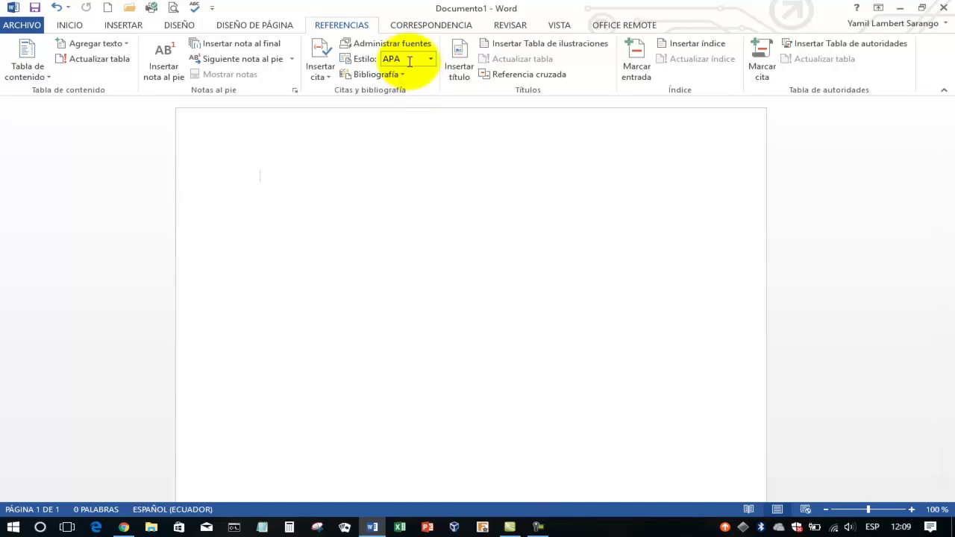
Open the Administrar fuentes source manager and reposition its dialog
{"action": "left_click", "coordinate": [383, 44]}
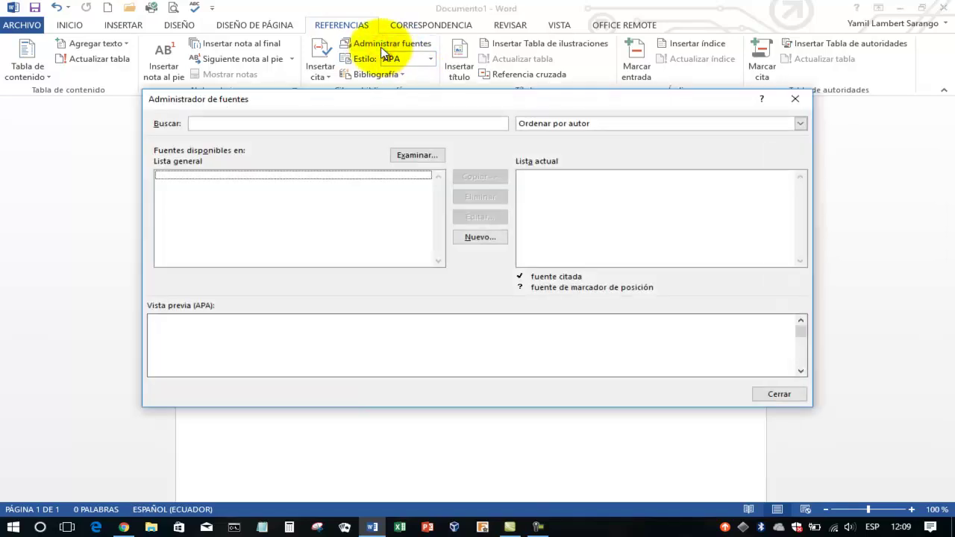
{"action": "left_click_drag", "start_coordinate": [435, 104], "coordinate": [435, 70]}
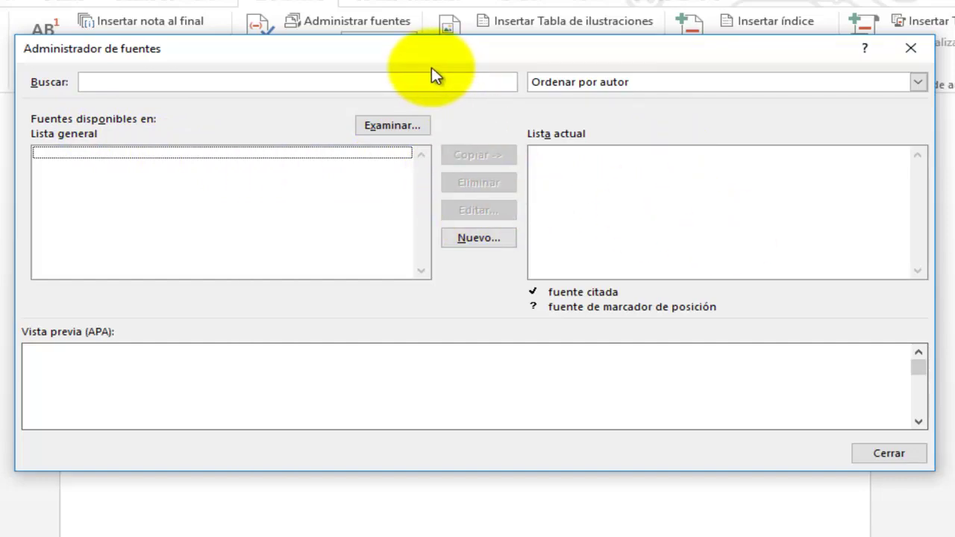
{"action": "mouse_move", "coordinate": [426, 63]}
{"action": "left_mouse_down"}
{"action": "mouse_move", "coordinate": [429, 116]}
{"action": "mouse_move", "coordinate": [438, 90]}
{"action": "mouse_move", "coordinate": [415, 73]}
{"action": "left_mouse_up"}
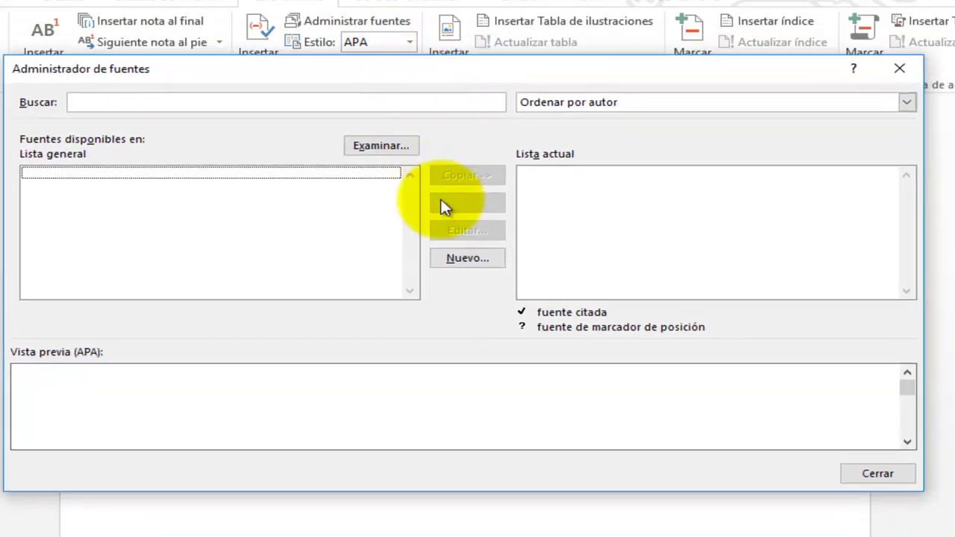
Start a new source and keep Libro as the source type
{"action": "left_click", "coordinate": [476, 261]}
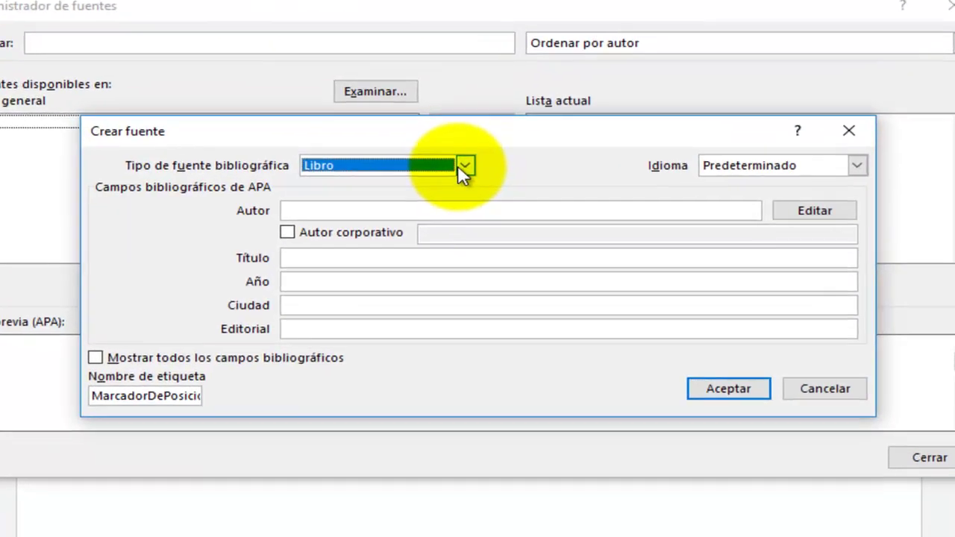
{"action": "left_click", "coordinate": [462, 211]}
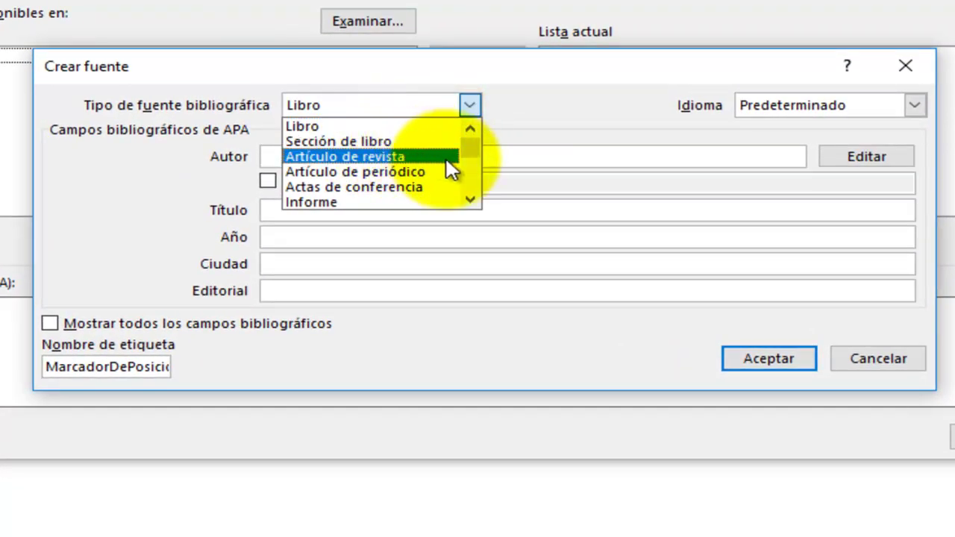
{"action": "left_click", "coordinate": [470, 200]}
{"action": "left_click", "coordinate": [470, 200]}
{"action": "left_click", "coordinate": [470, 200]}
{"action": "left_click", "coordinate": [471, 200]}
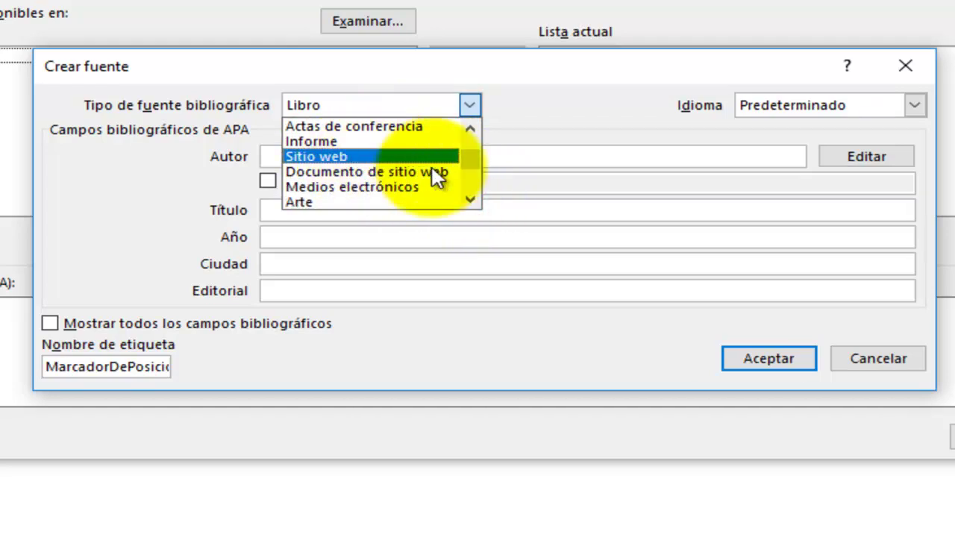
{"action": "left_click", "coordinate": [470, 199]}
{"action": "left_click", "coordinate": [471, 199]}
{"action": "left_click", "coordinate": [470, 199]}
{"action": "left_click", "coordinate": [470, 200]}
{"action": "left_click", "coordinate": [471, 199]}
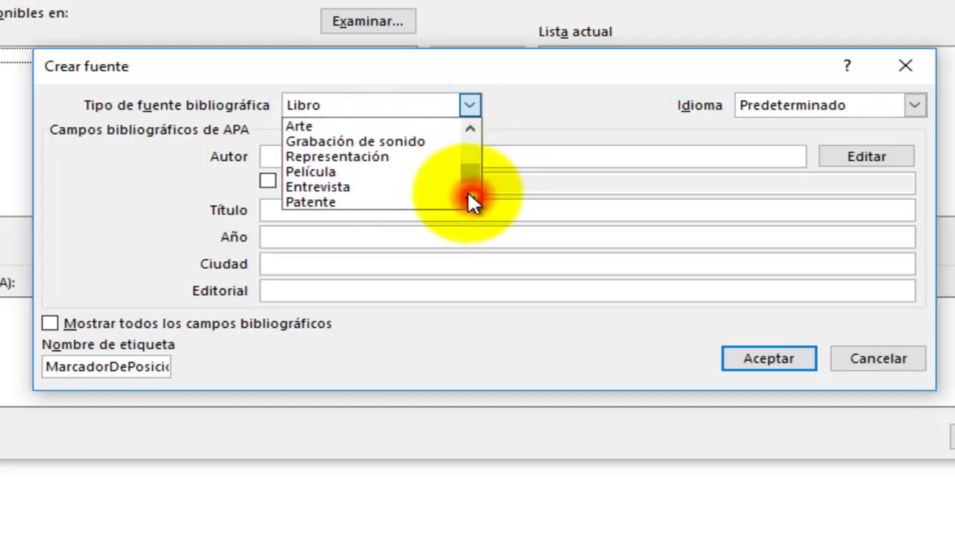
{"action": "left_click", "coordinate": [560, 111]}
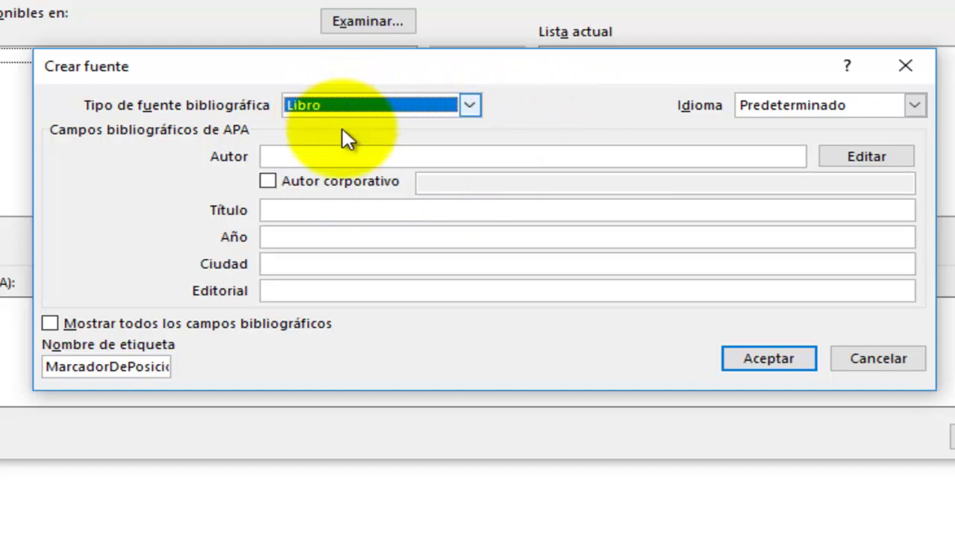
Type the author's name into the Autor field, then erase it
{"action": "left_click", "coordinate": [308, 157]}
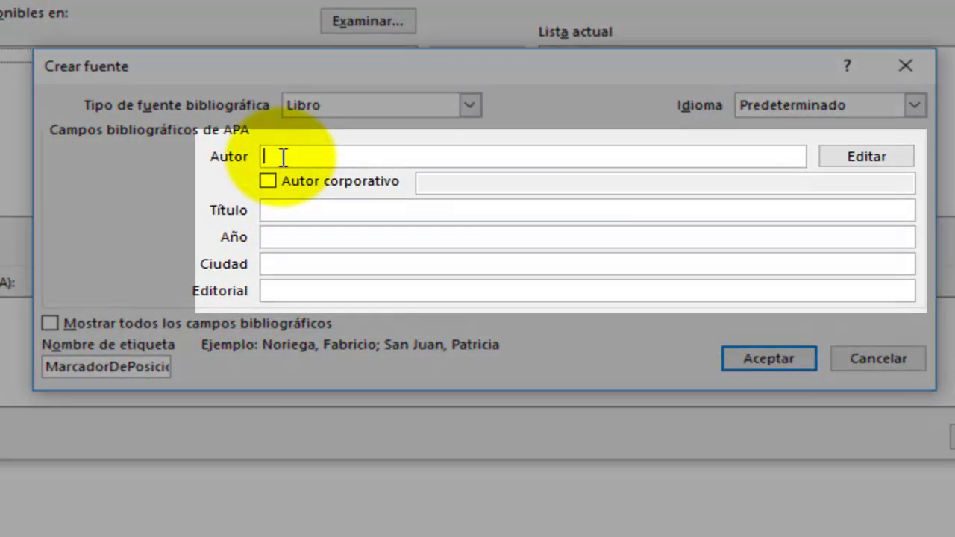
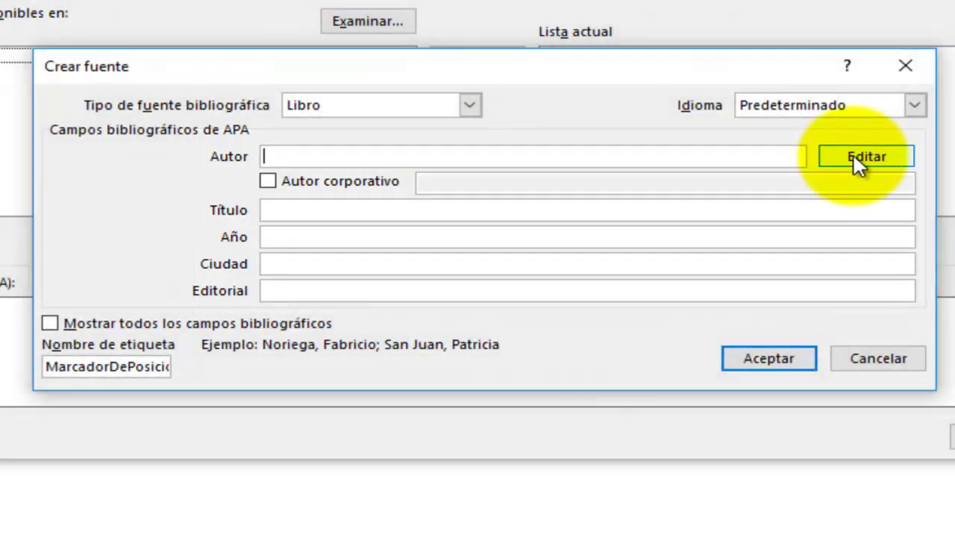
Add the author in the name editor with surname, first name and middle name
{"action": "left_click", "coordinate": [858, 164]}
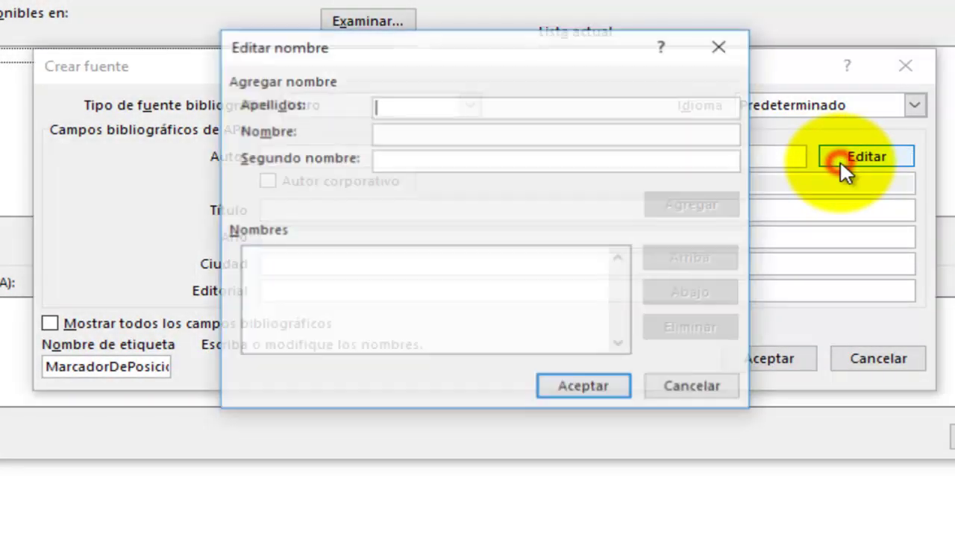
{"action": "left_click", "coordinate": [471, 106]}
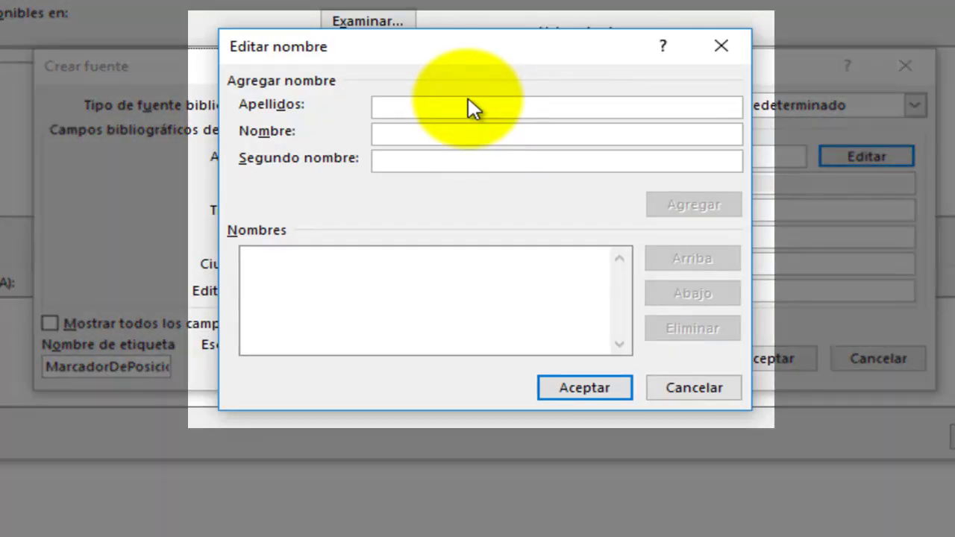
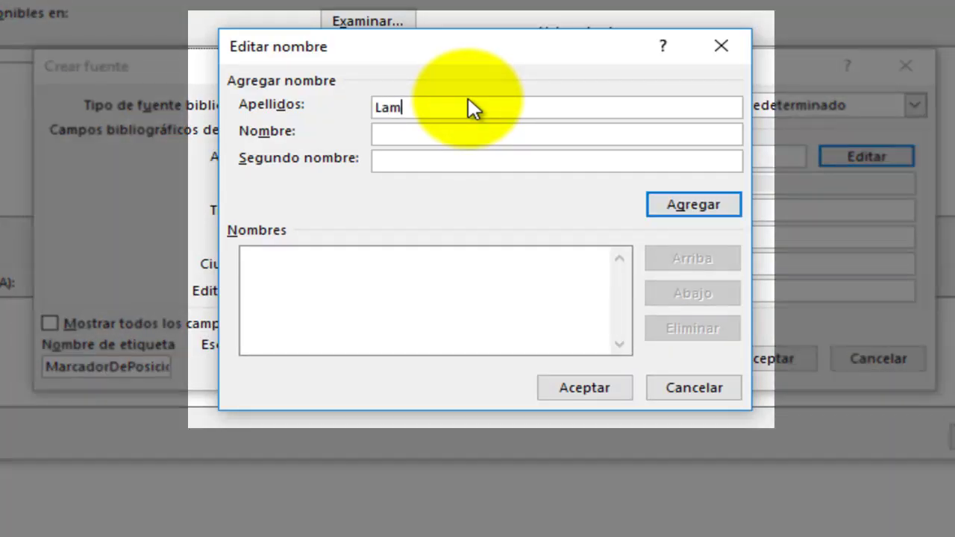
{"action": "left_click", "coordinate": [384, 128]}
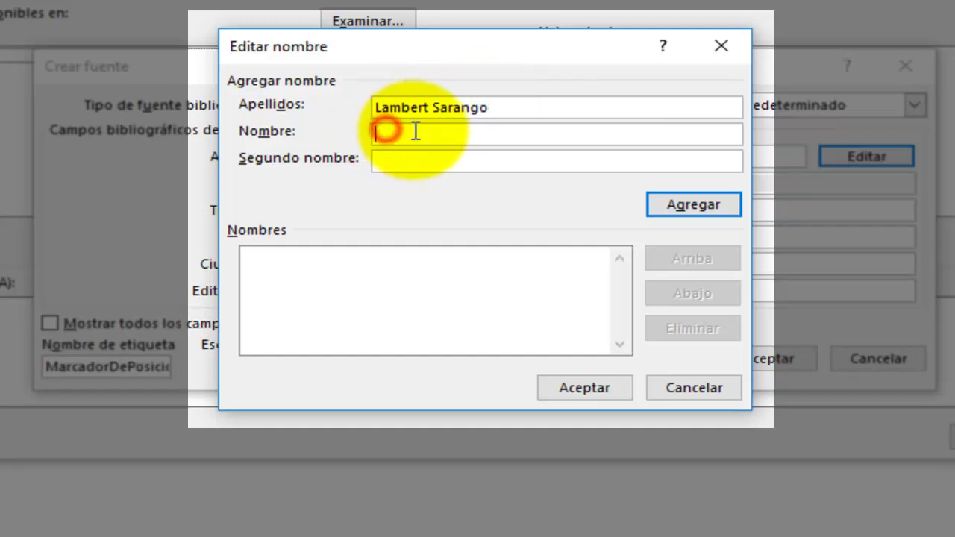
{"action": "key", "text": "Tab"}
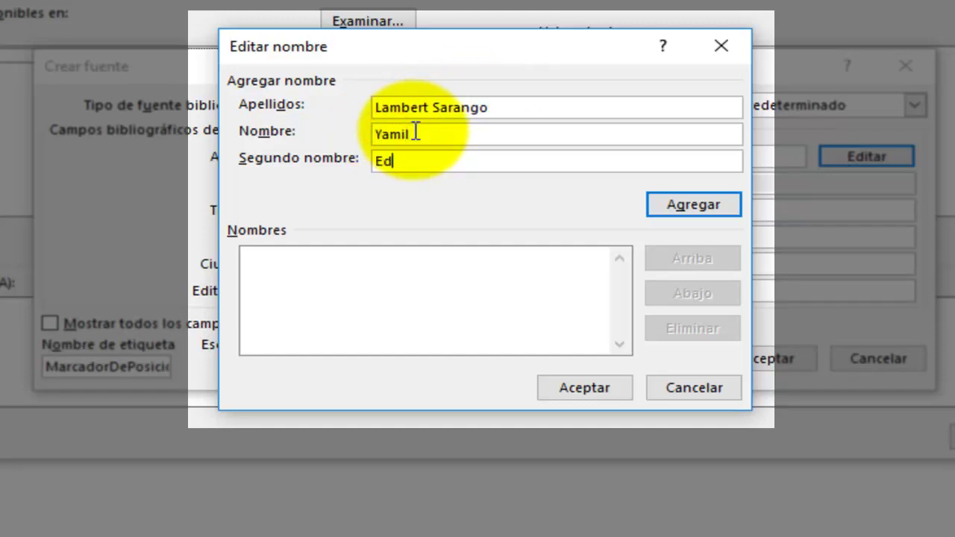
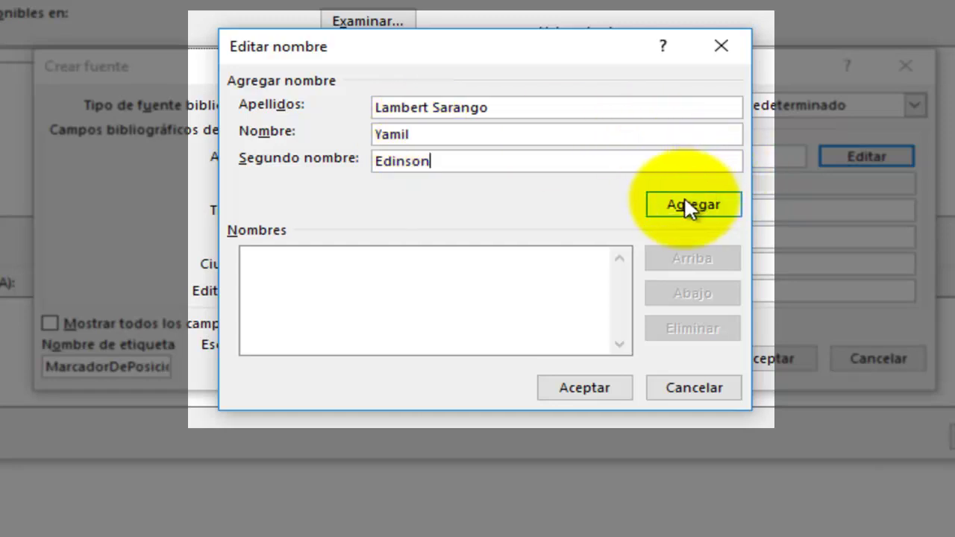
{"action": "left_click", "coordinate": [688, 208]}
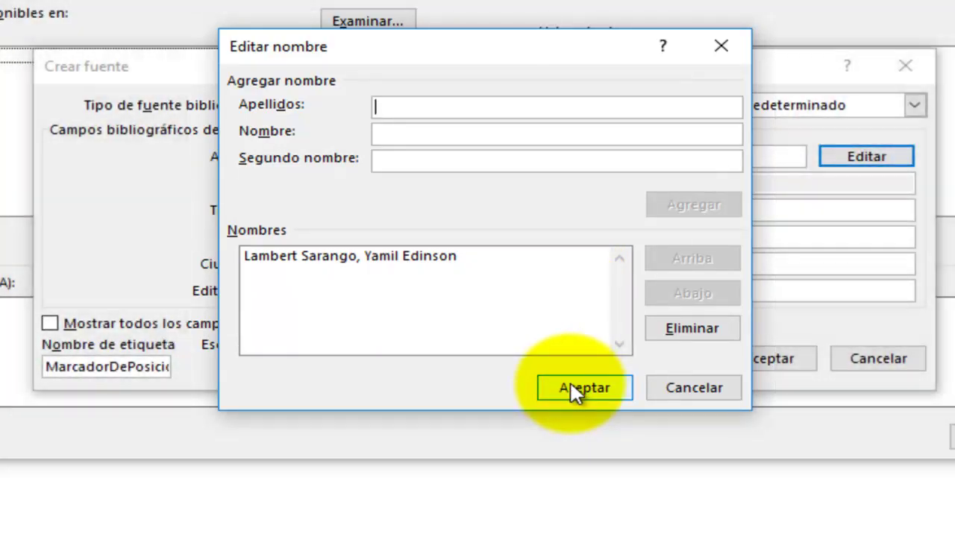
{"action": "left_click", "coordinate": [572, 392]}
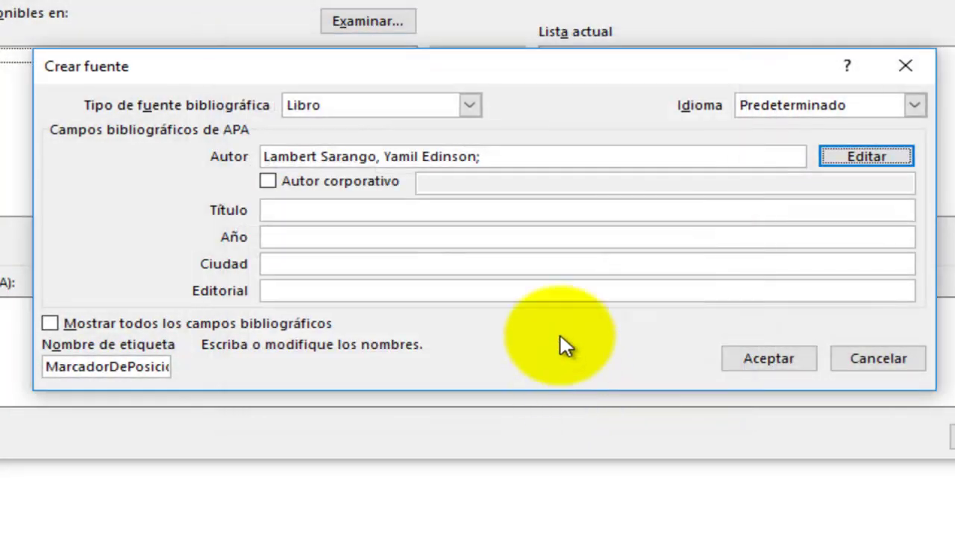
Toggle the corporate author option on and off, keeping a personal author
{"action": "left_click", "coordinate": [382, 156]}
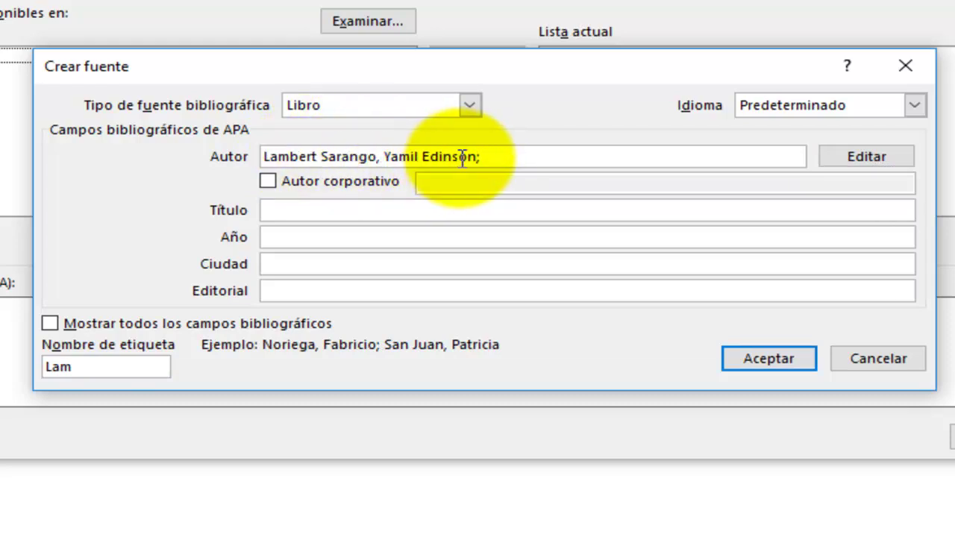
{"action": "left_click", "coordinate": [514, 160]}
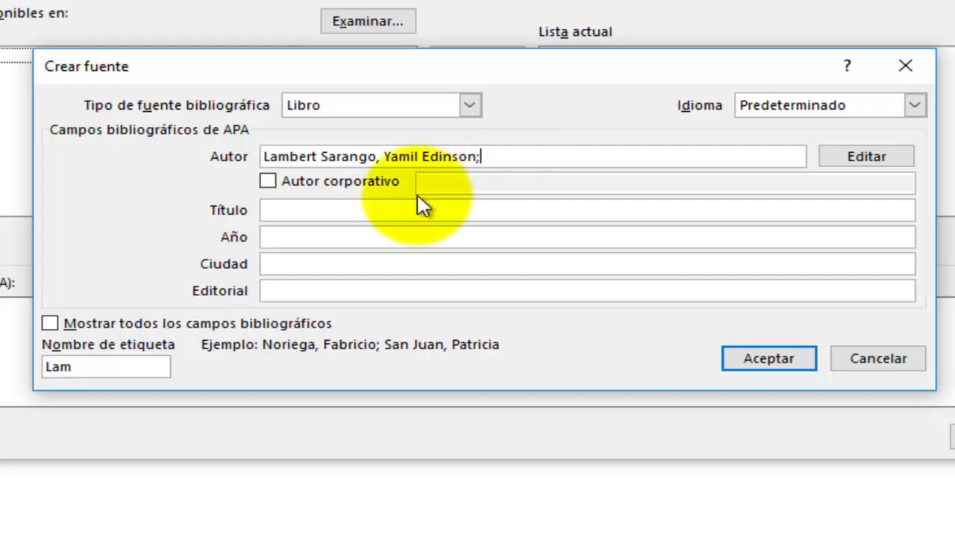
{"action": "left_click", "coordinate": [267, 182]}
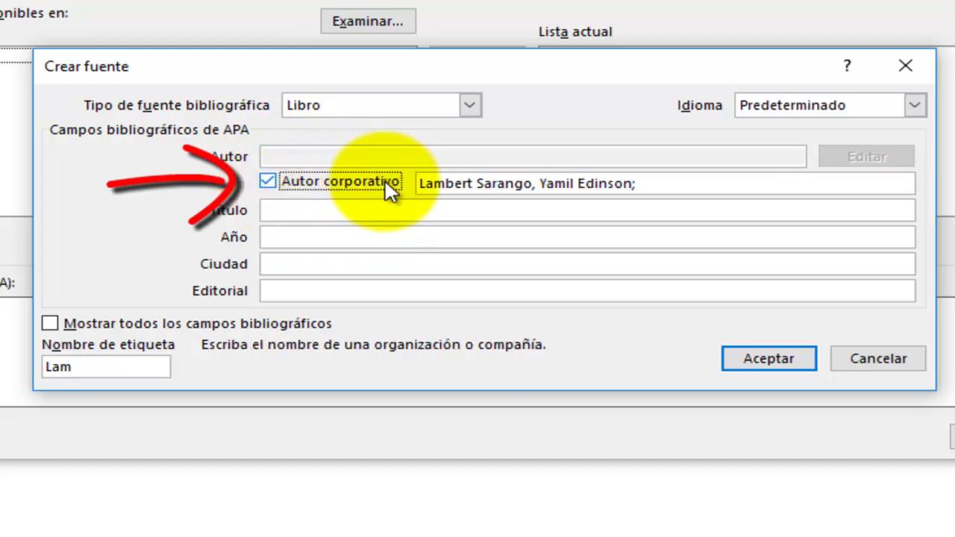
{"action": "left_click", "coordinate": [268, 180]}
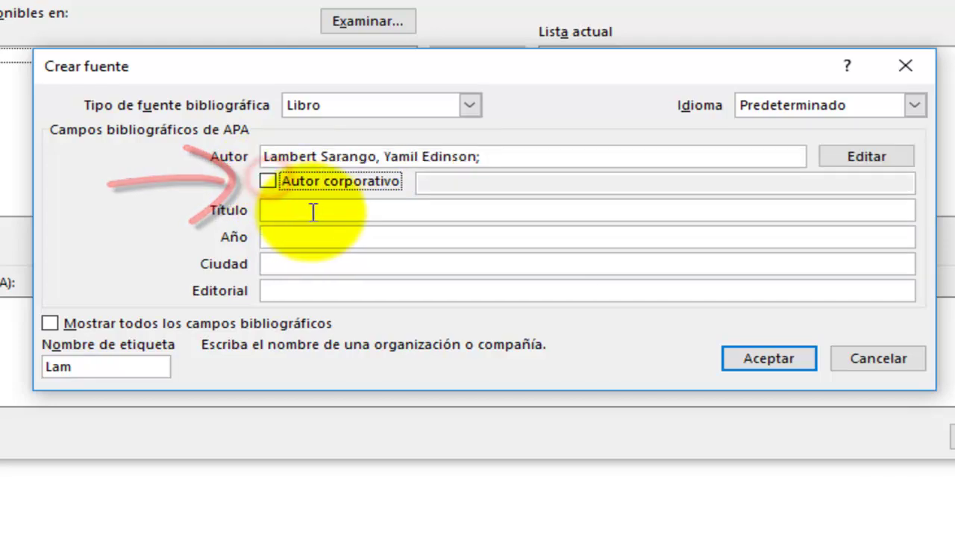
Enter title La Multimedia, year 2015, city Guayaquil, publisher Rama and save the source
{"action": "left_click", "coordinate": [316, 210]}
{"action": "type", "text": "La"}
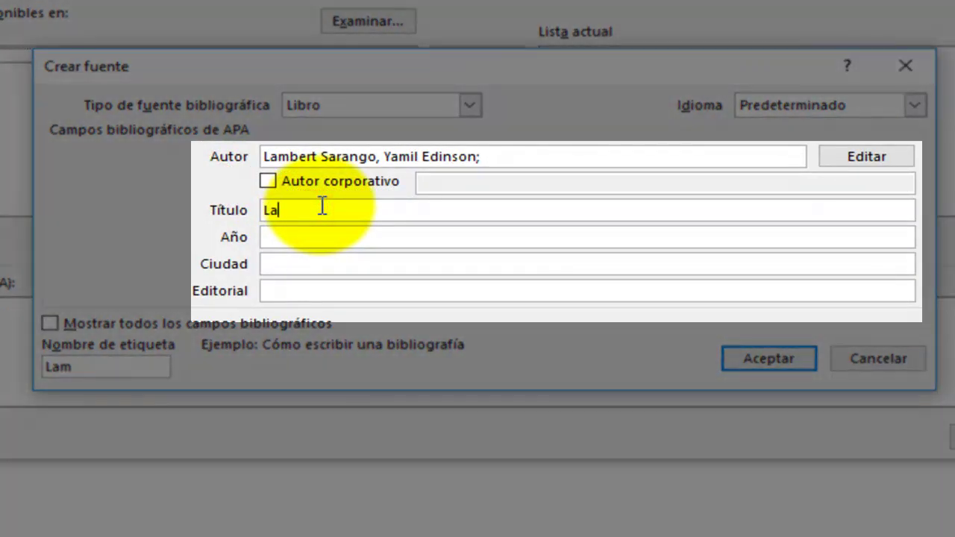
{"action": "type", "text": " Multimedia"}
{"action": "left_click", "coordinate": [336, 231]}
{"action": "type", "text": "201"}
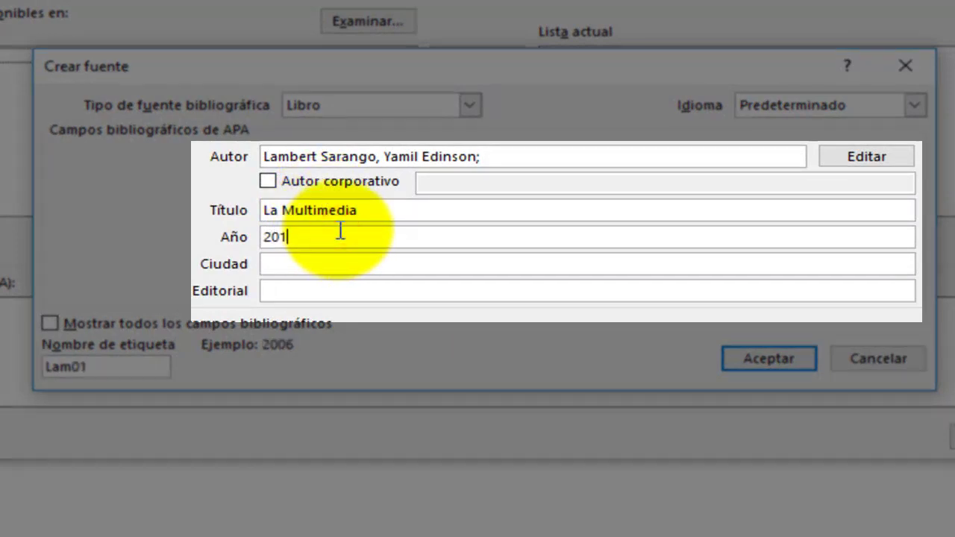
{"action": "type", "text": "5"}
{"action": "key", "text": "Tab"}
{"action": "type", "text": "Guayaquil"}
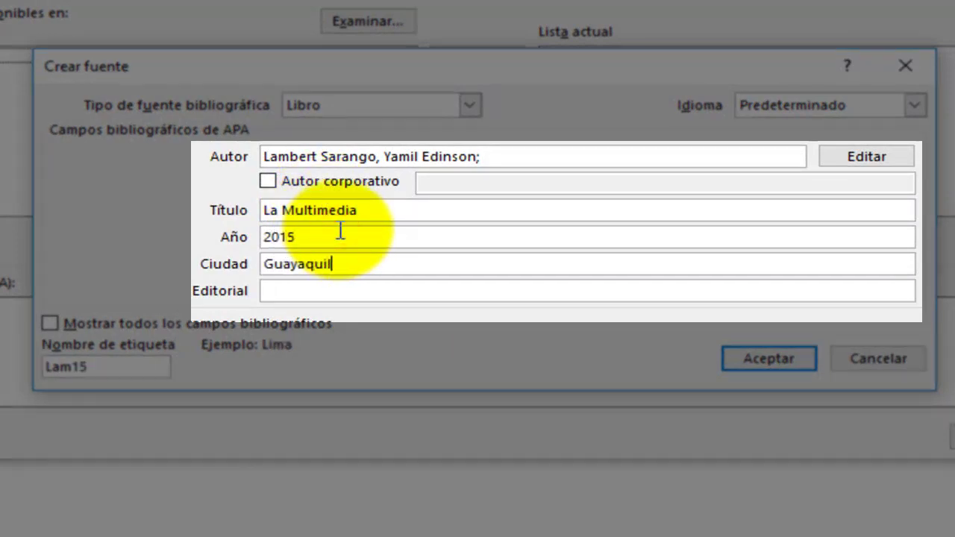
{"action": "key", "text": "Tab"}
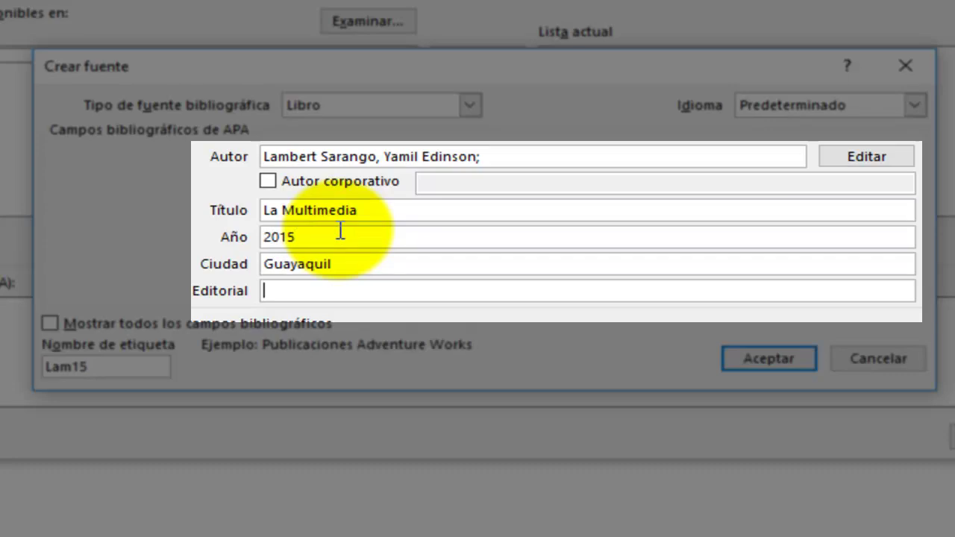
{"action": "type", "text": "Rama"}
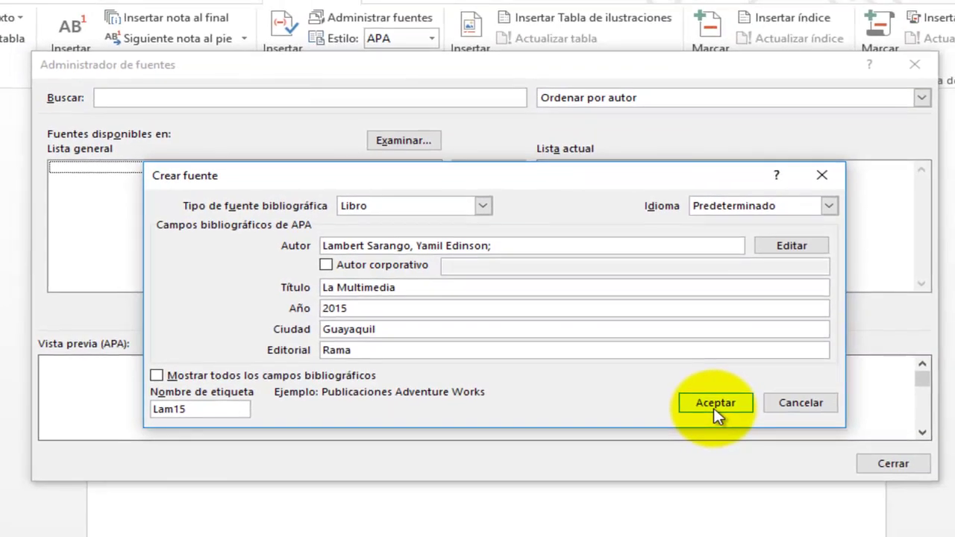
{"action": "left_click", "coordinate": [743, 380]}
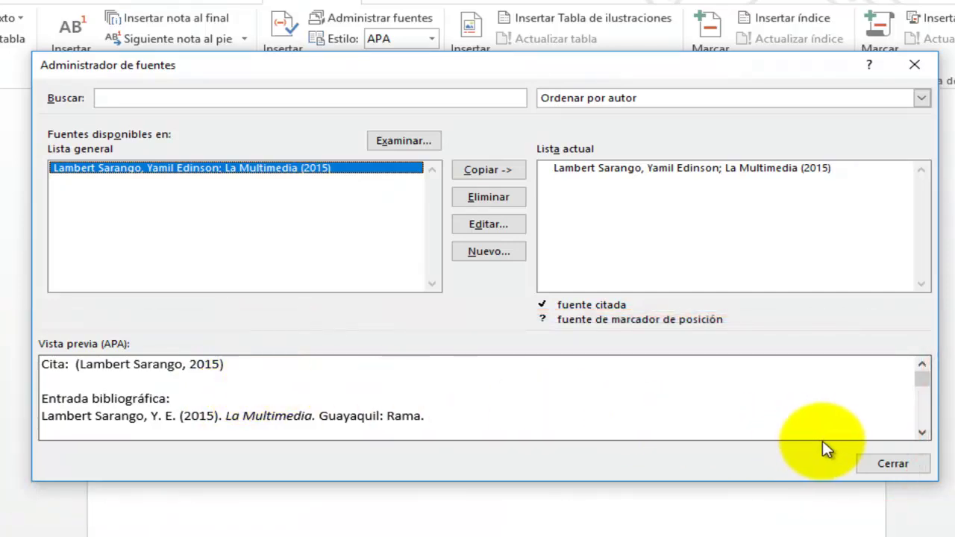
Close the Administrador de fuentes dialog
{"action": "left_click", "coordinate": [882, 464]}
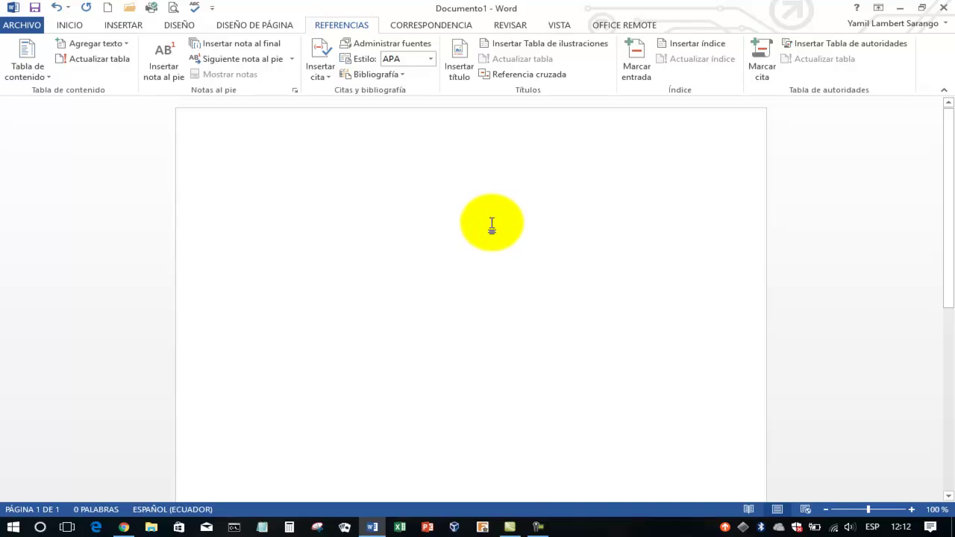
Paste the Lorem ipsum paragraph as Texto Unicode sin formato via Pegado especial
{"action": "type", "text": "gdfhgdsfhs"}
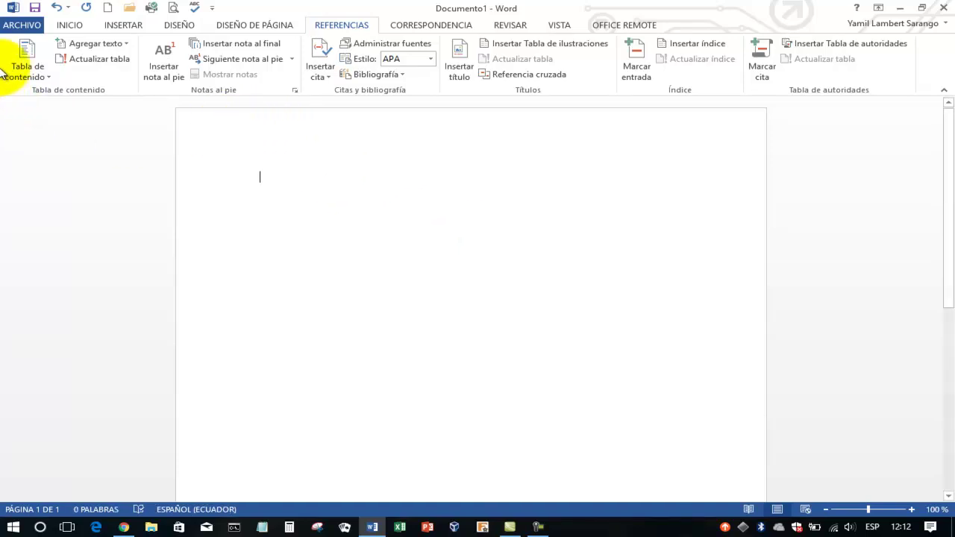
{"action": "left_click", "coordinate": [64, 23]}
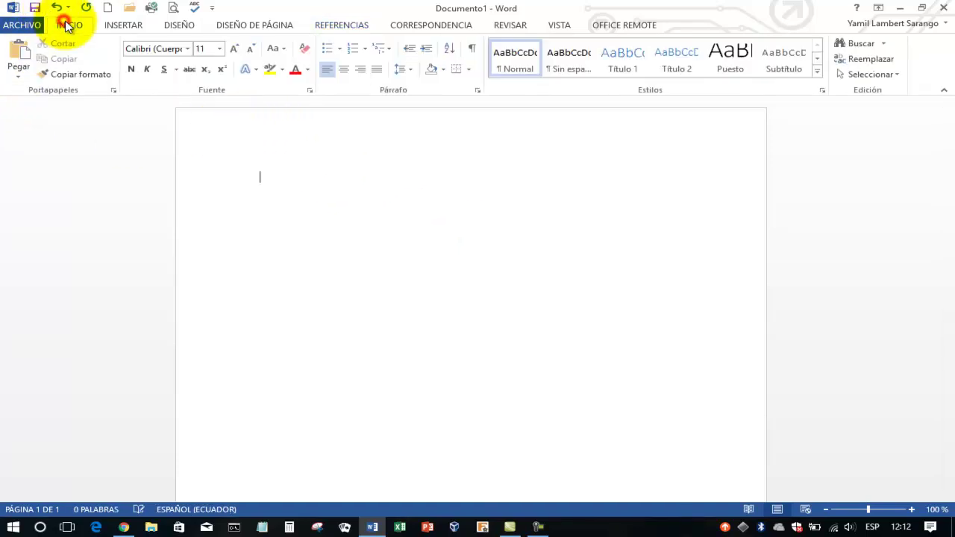
{"action": "left_click", "coordinate": [18, 71]}
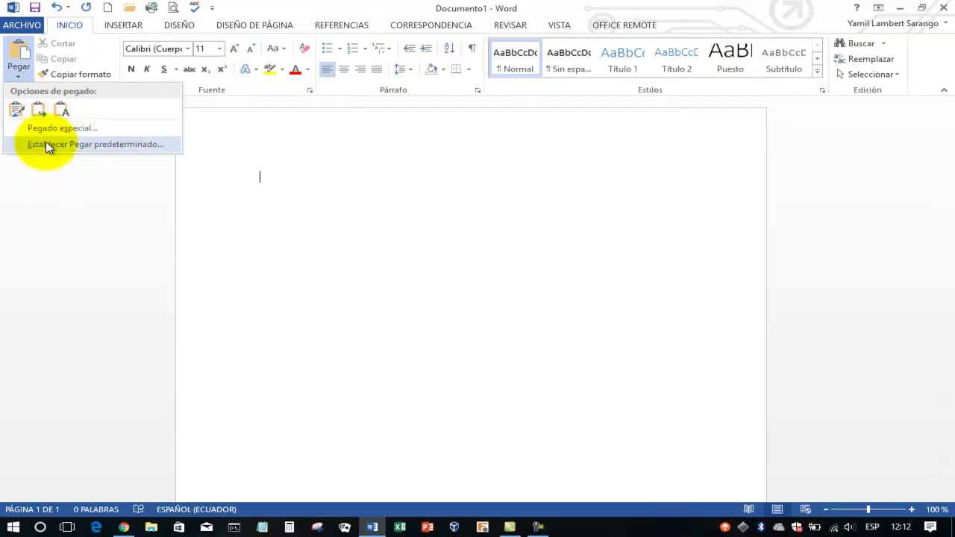
{"action": "left_click", "coordinate": [46, 134]}
{"action": "left_click", "coordinate": [390, 216]}
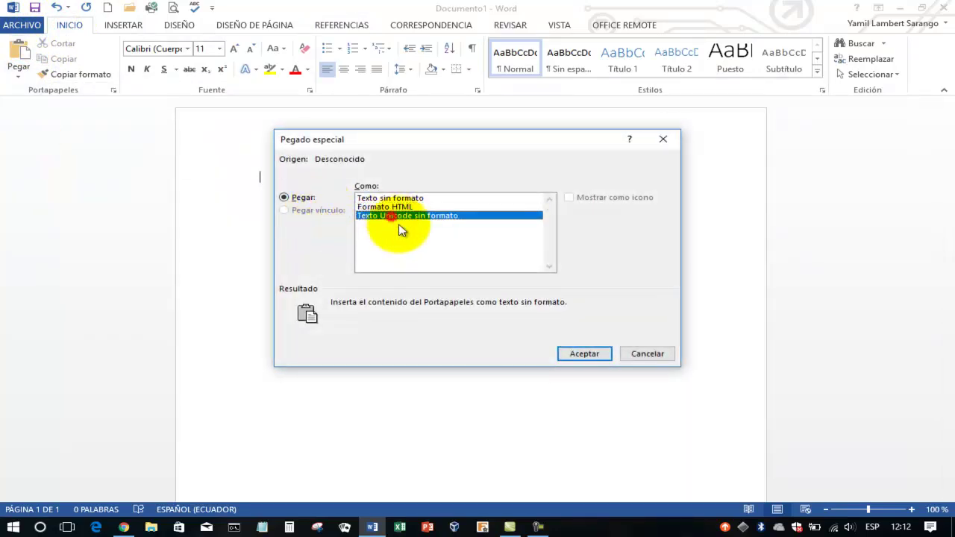
{"action": "left_click", "coordinate": [584, 354]}
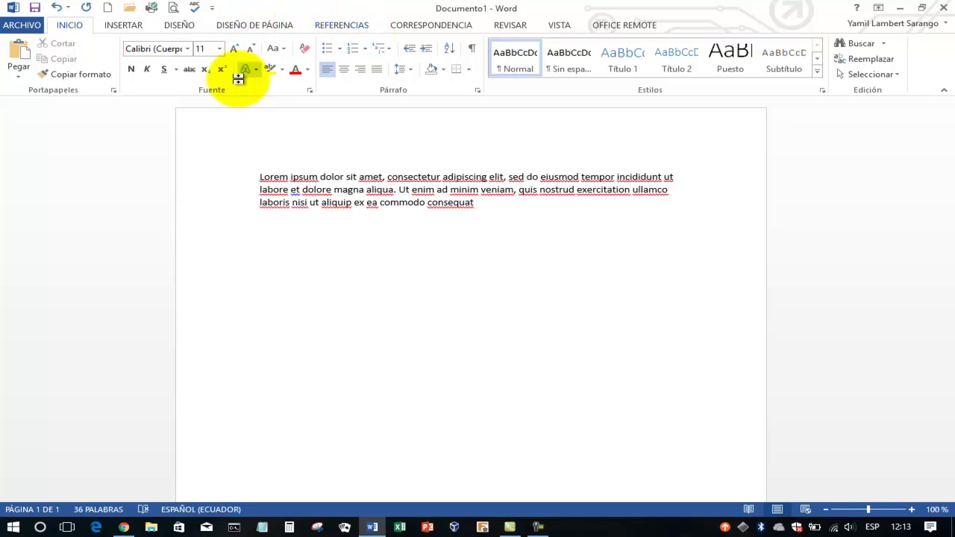
Insert the La Multimedia (2015) citation right before 'Lorem'
{"action": "left_click", "coordinate": [258, 176]}
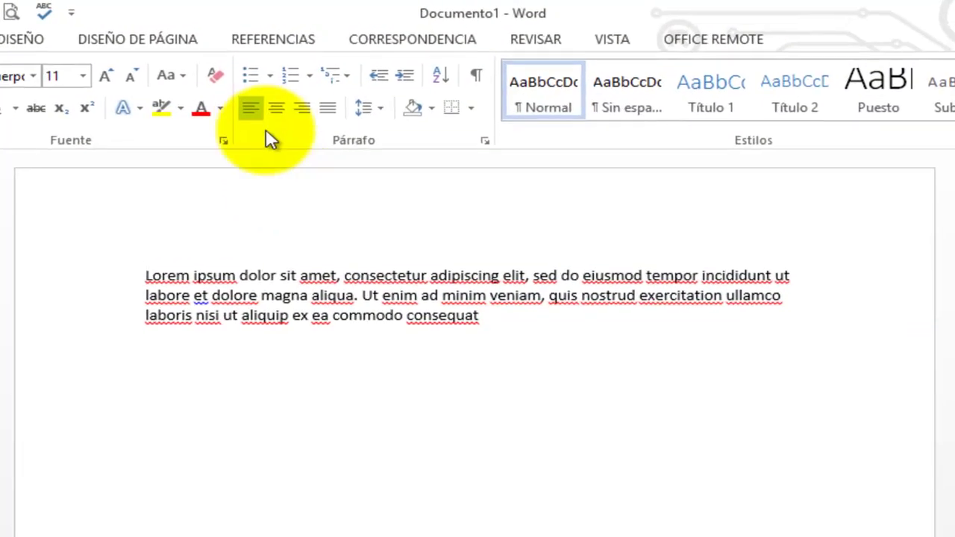
{"action": "left_click", "coordinate": [348, 25]}
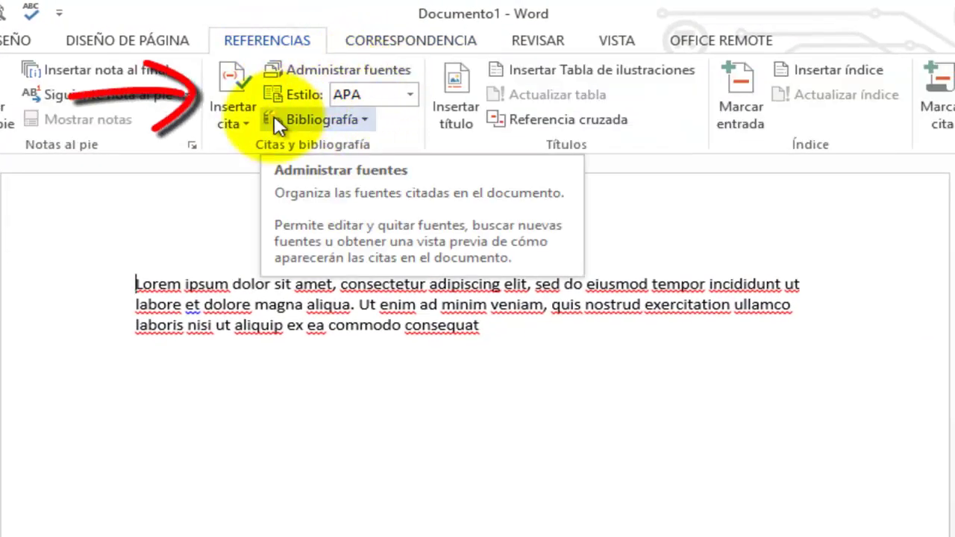
{"action": "left_click", "coordinate": [245, 123]}
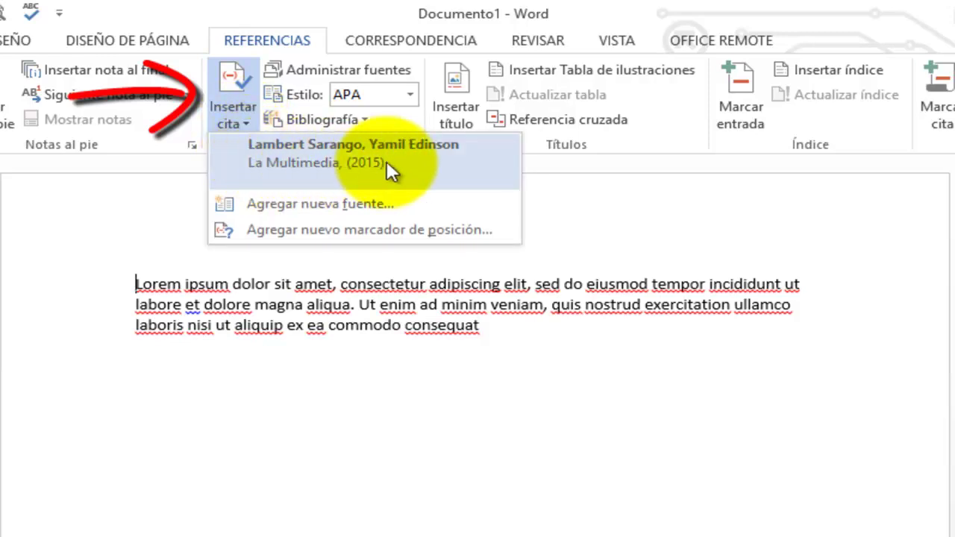
{"action": "left_click", "coordinate": [324, 161]}
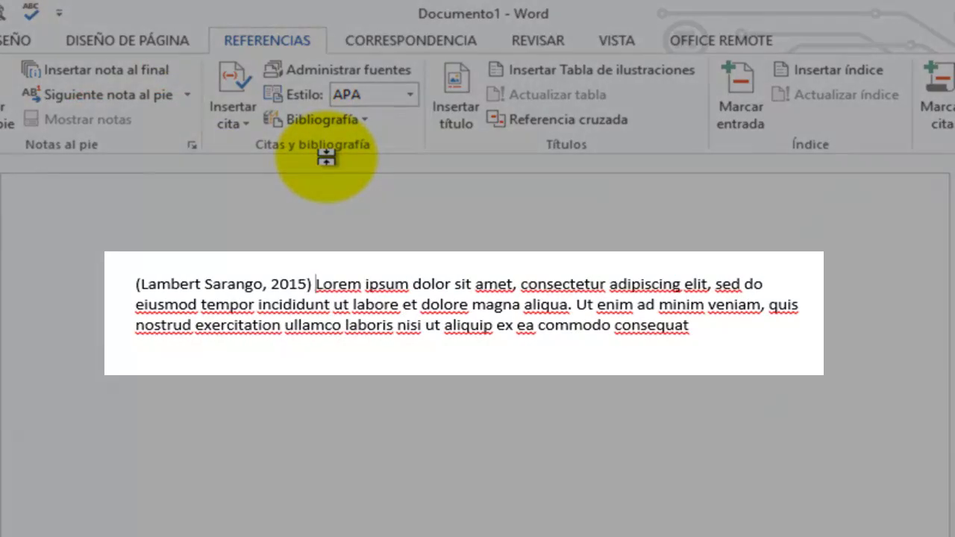
Add 'Hace hincapie en cada' after the citation, end the paragraph with a period, start a new one
{"action": "type", "text": "Hace "}
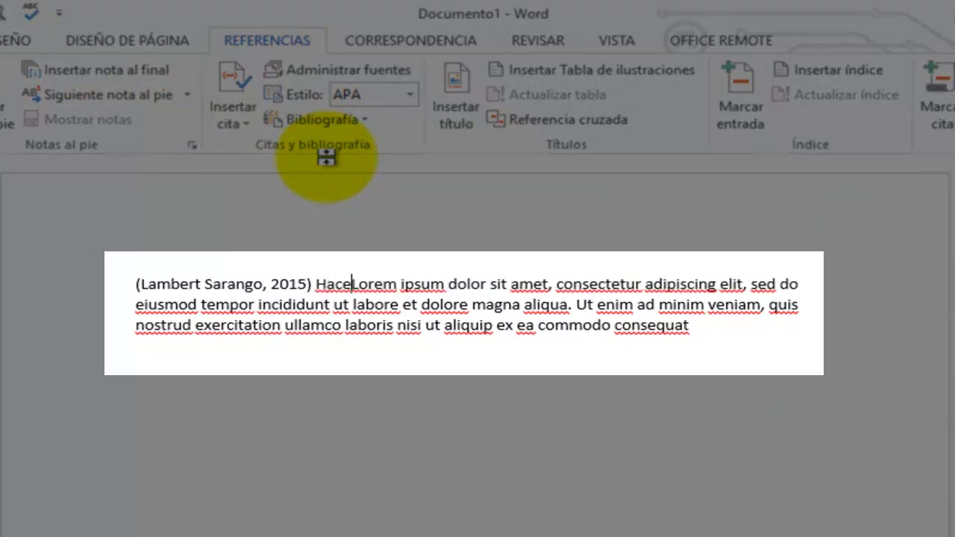
{"action": "type", "text": "h"}
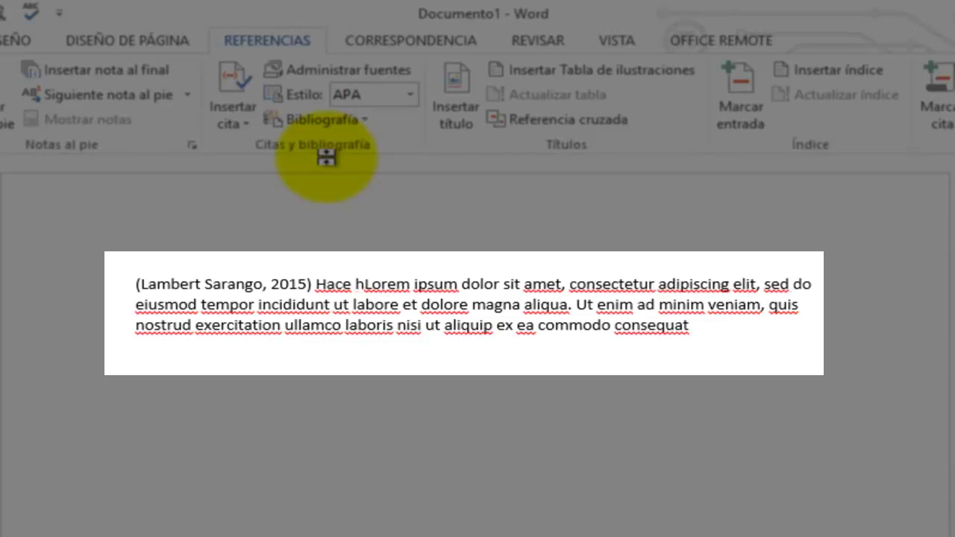
{"action": "type", "text": "incapie"}
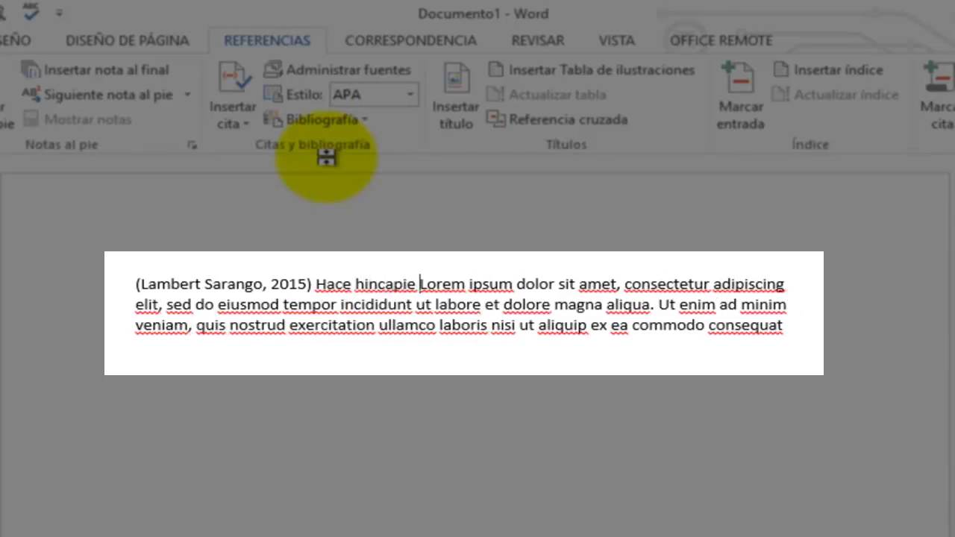
{"action": "type", "text": " en cada"}
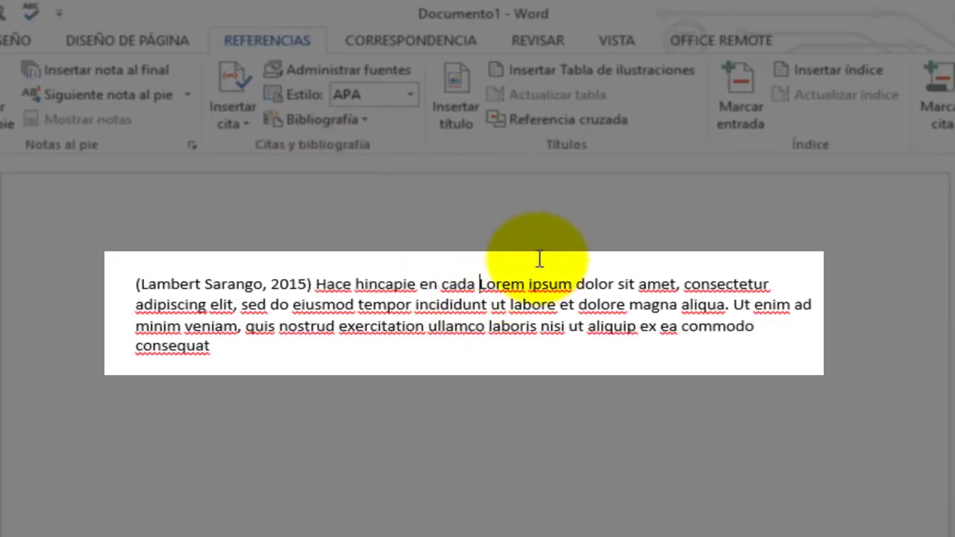
{"action": "left_click", "coordinate": [361, 349]}
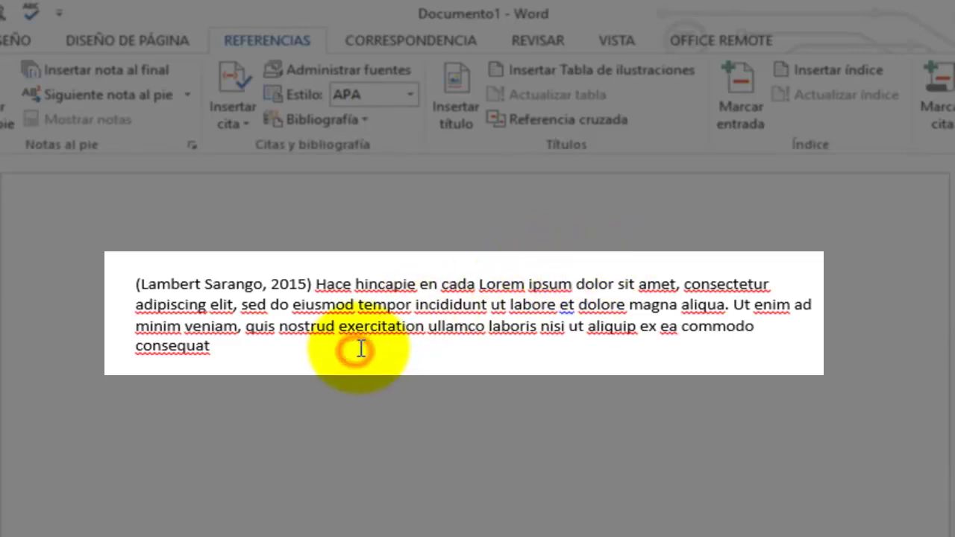
{"action": "type", "text": "."}
{"action": "key", "text": "Return"}
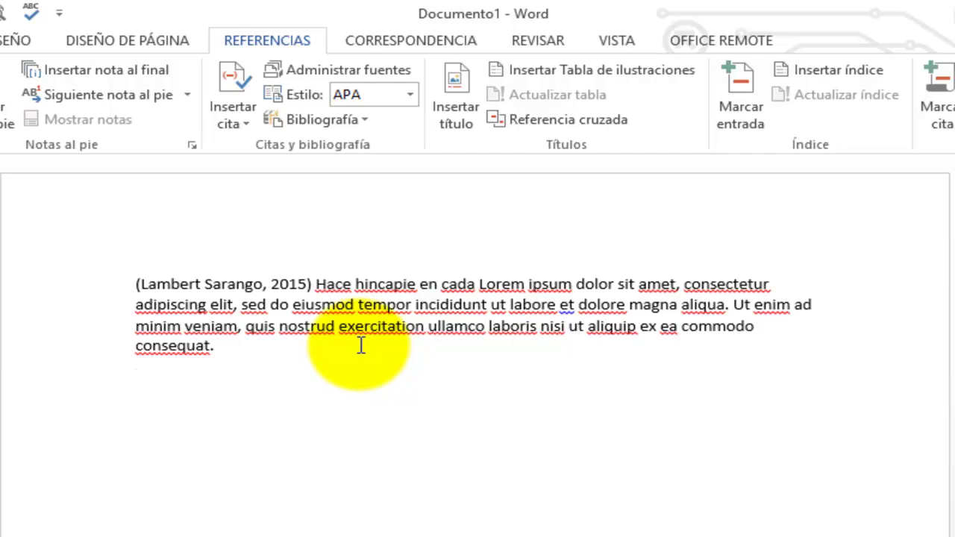
Write 'Es importante que todo', paste the Lorem ipsum text, and cite La Multimedia after 'consequat'
{"action": "type", "text": "Es i"}
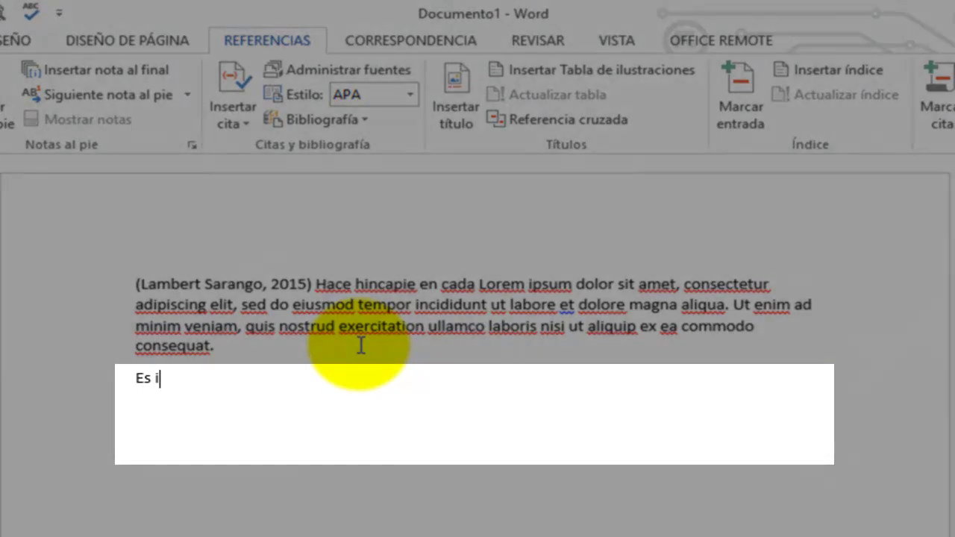
{"action": "type", "text": "mportante que todo"}
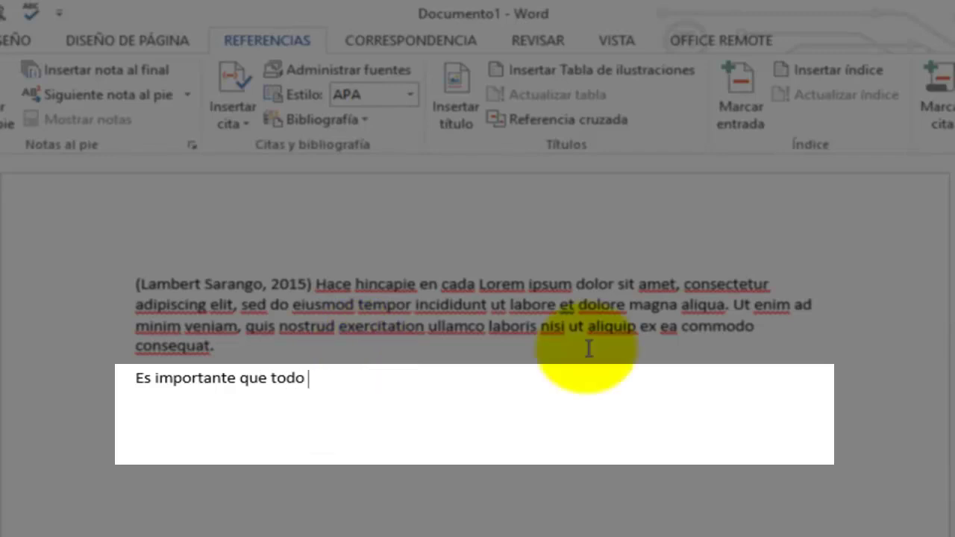
{"action": "type", "text": "Lorem ipsum dolor sit amet, consectetur adipiscing elit, sed do eiusmod tempor incididunt ut labore et dolore magna aliqua. Ut enim ad minim veniam, quis nostrud exercitation ullamco laboris nisi ut aliquip ex ea commodo consequat"}
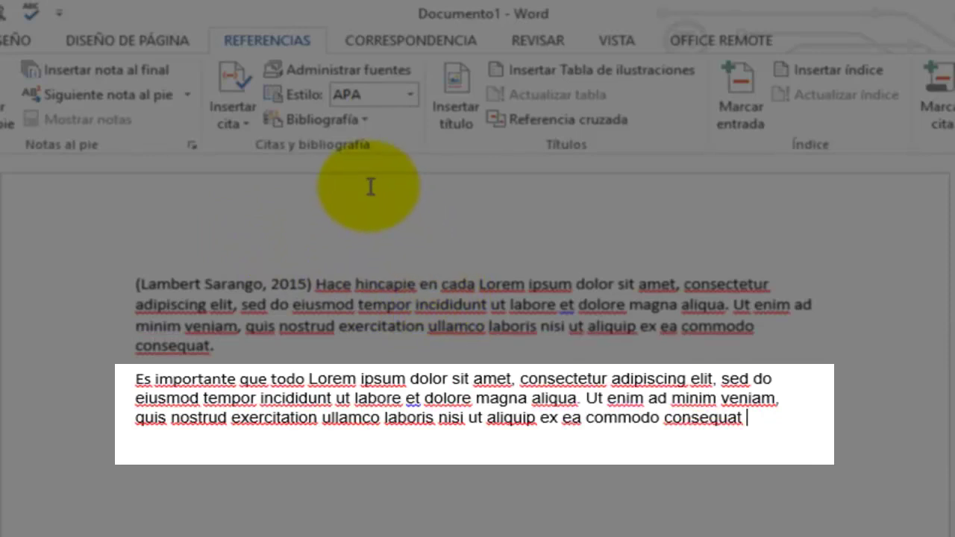
{"action": "left_click", "coordinate": [232, 115]}
{"action": "left_click", "coordinate": [248, 176]}
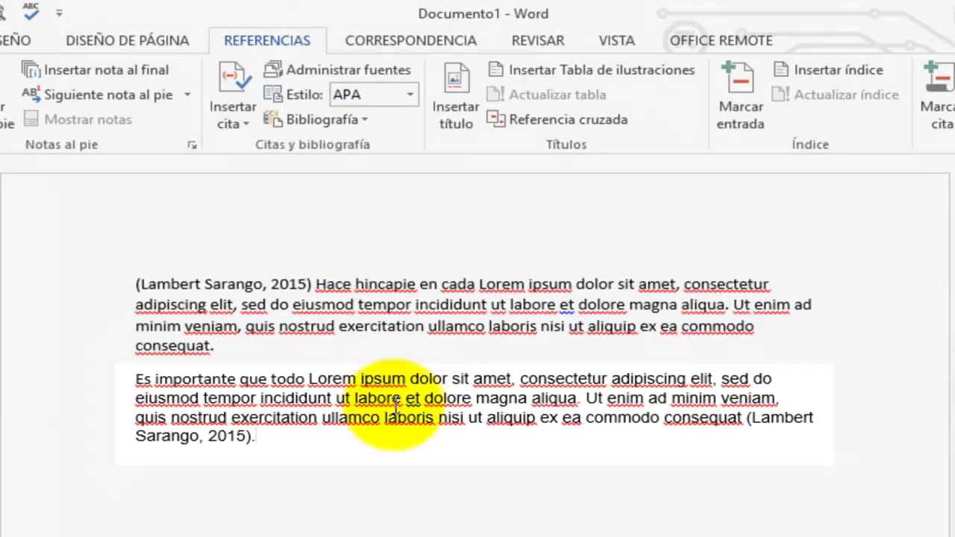
{"action": "left_click", "coordinate": [341, 484]}
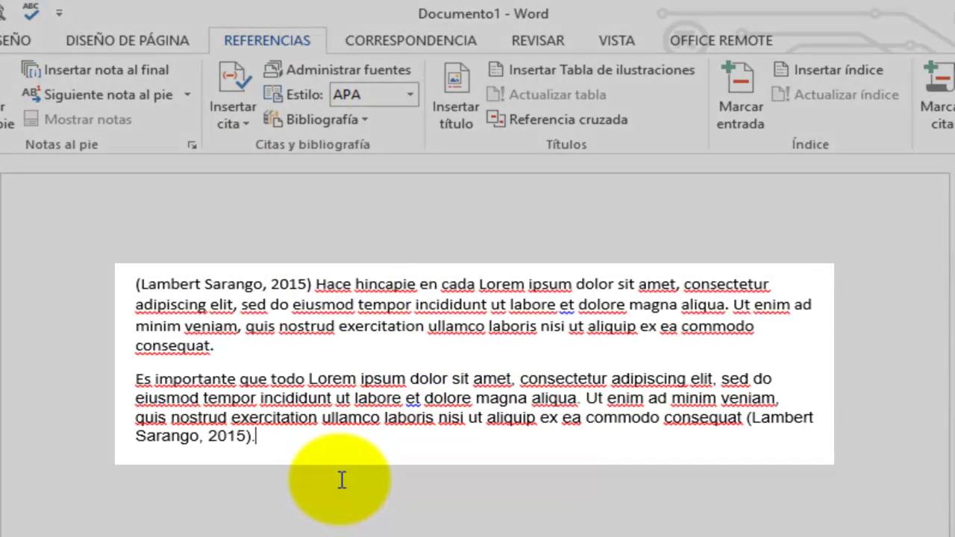
{"action": "key", "text": "Return"}
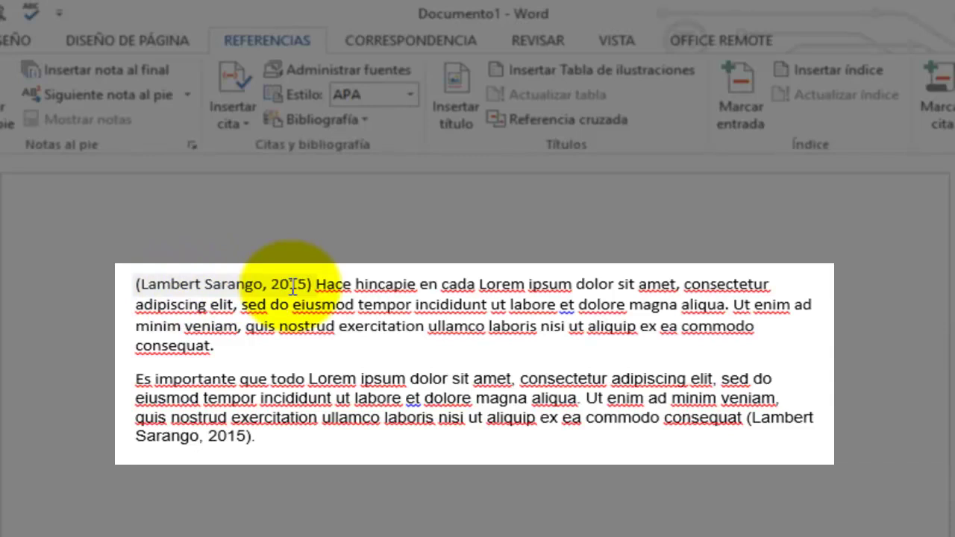
Edit the first paragraph's citation to show page 10
{"action": "left_click", "coordinate": [246, 286]}
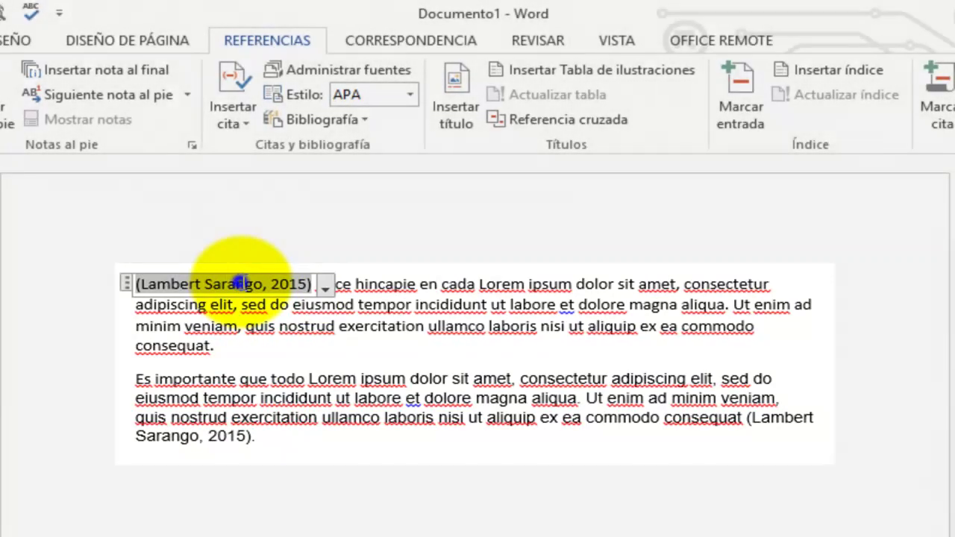
{"action": "right_click", "coordinate": [241, 282]}
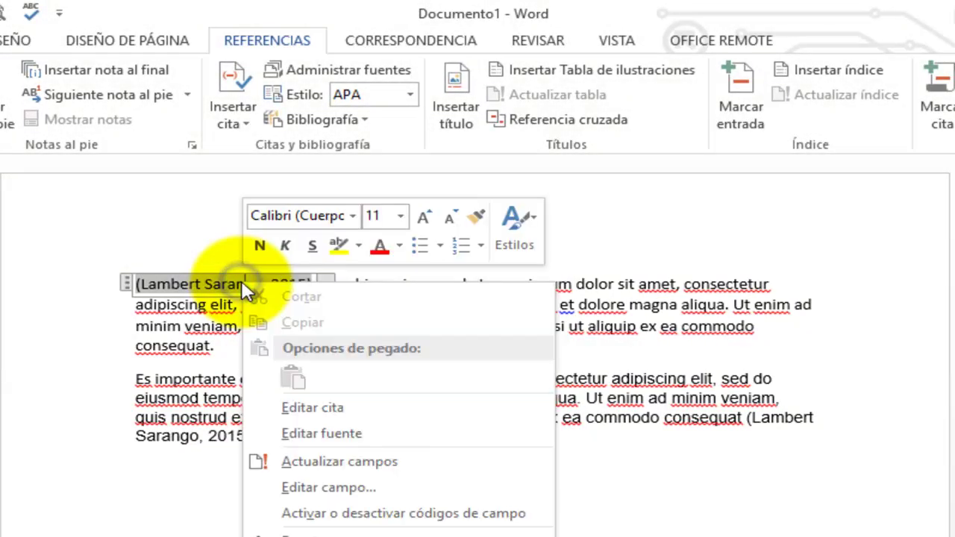
{"action": "left_click", "coordinate": [283, 409]}
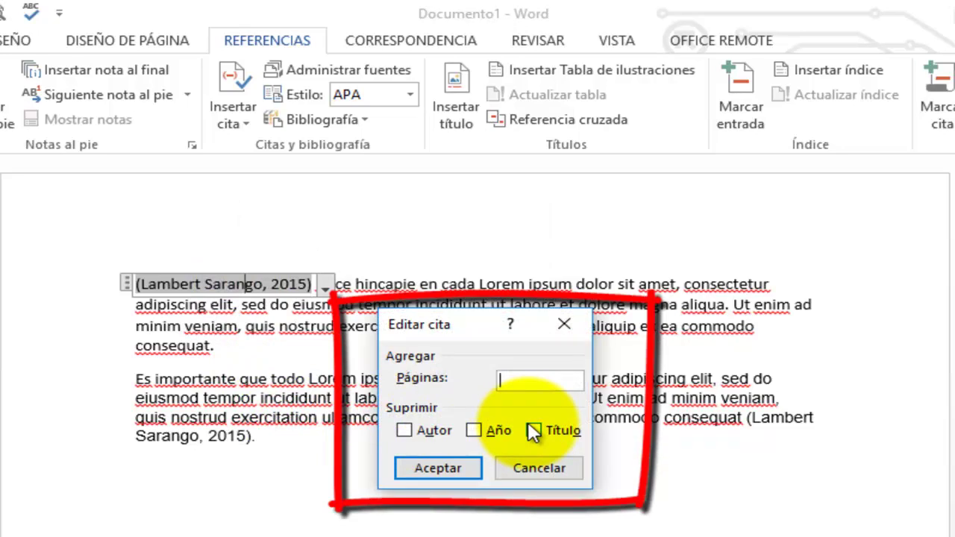
{"action": "type", "text": "10"}
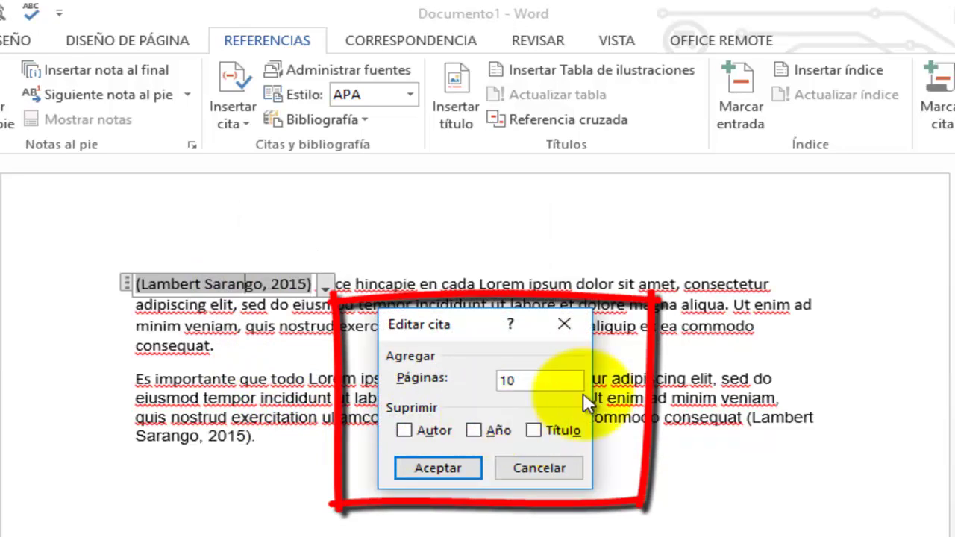
{"action": "left_click", "coordinate": [446, 465]}
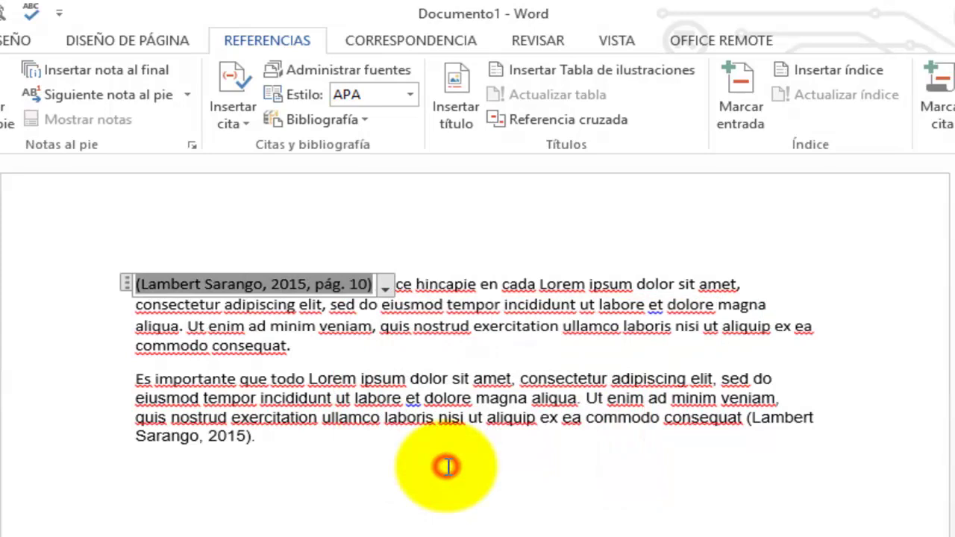
Edit the second paragraph's citation to show pages 10-15
{"action": "left_click", "coordinate": [446, 400]}
{"action": "left_click", "coordinate": [237, 442]}
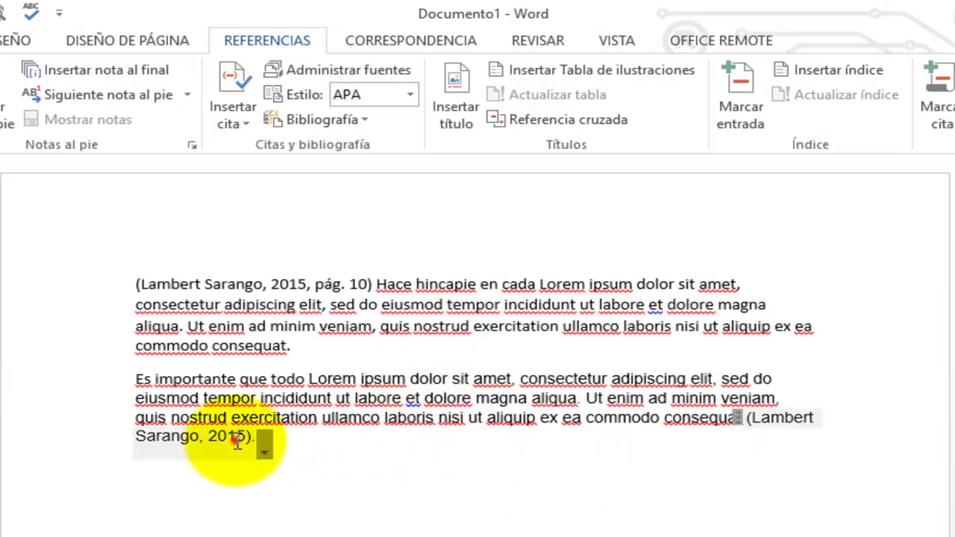
{"action": "right_click", "coordinate": [237, 442]}
{"action": "left_click", "coordinate": [309, 531]}
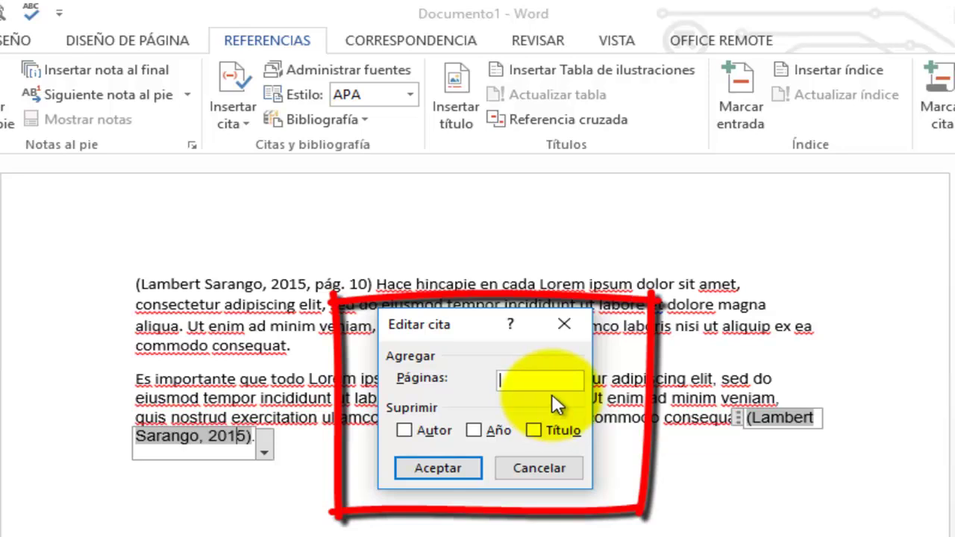
{"action": "type", "text": "10-15"}
{"action": "left_click", "coordinate": [461, 468]}
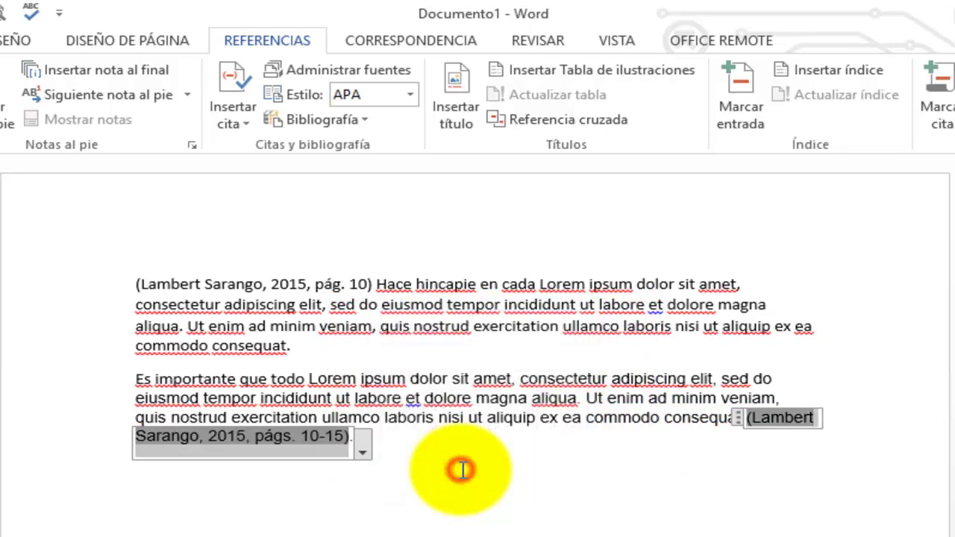
{"action": "left_click", "coordinate": [439, 486]}
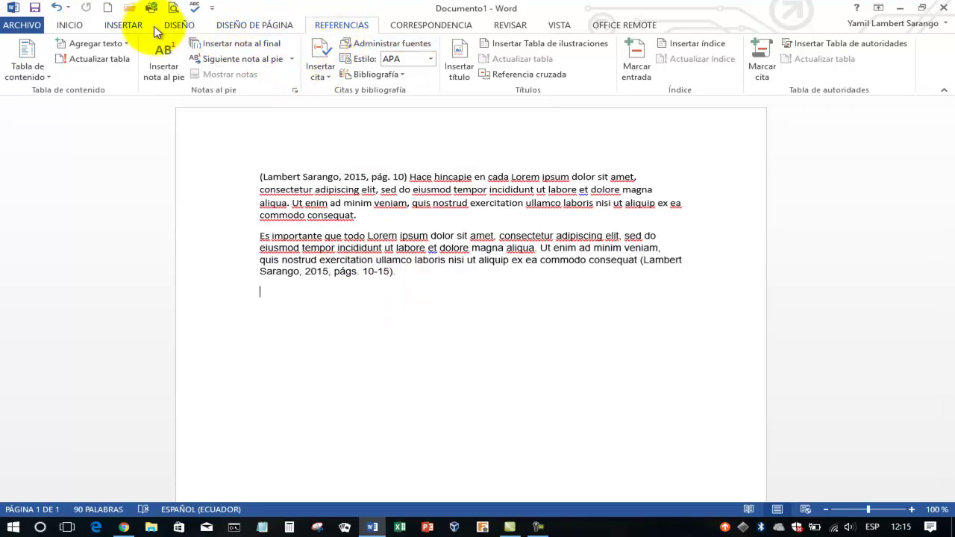
Insert the Bibliografía gallery entry on page 2, listing La Multimedia (2015), Guayaquil: Rama
{"action": "left_click", "coordinate": [120, 25]}
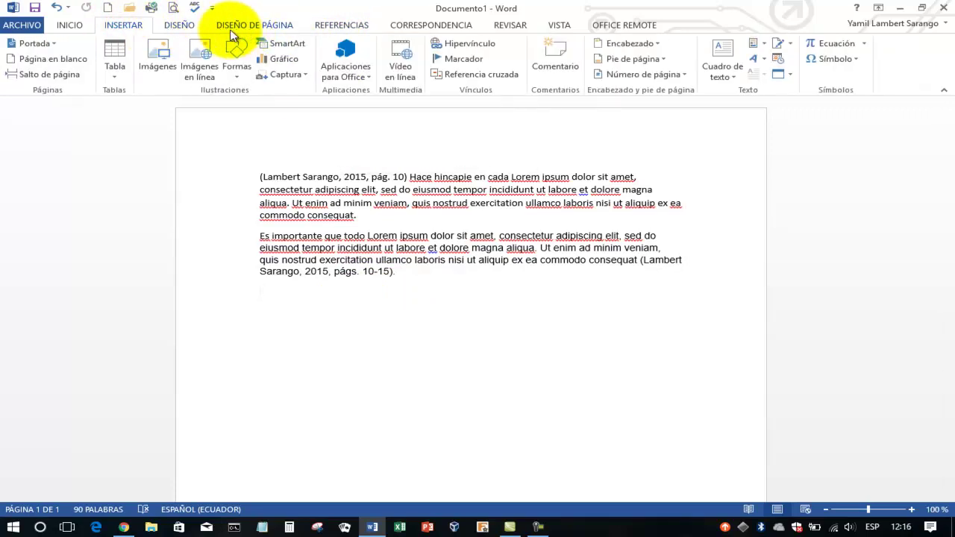
{"action": "left_click", "coordinate": [256, 26]}
{"action": "scroll", "coordinate": [261, 125], "scroll_direction": "down", "scroll_amount": 5}
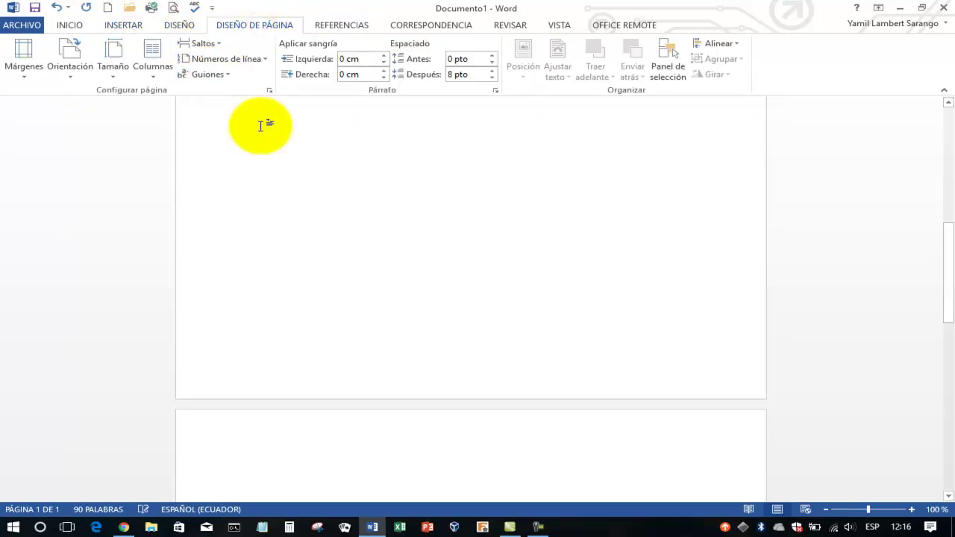
{"action": "scroll", "coordinate": [426, 282], "scroll_direction": "down", "scroll_amount": 5}
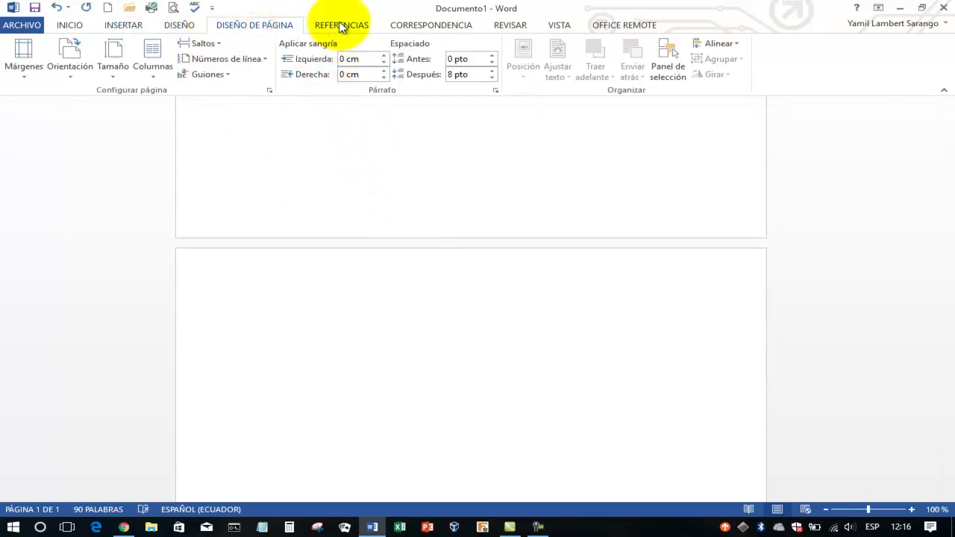
{"action": "left_click", "coordinate": [340, 24]}
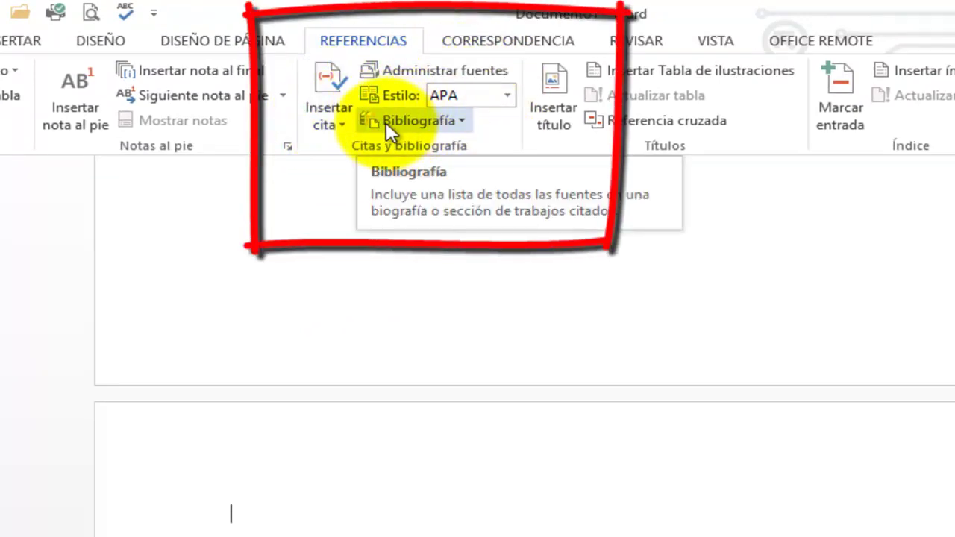
{"action": "left_click", "coordinate": [451, 121]}
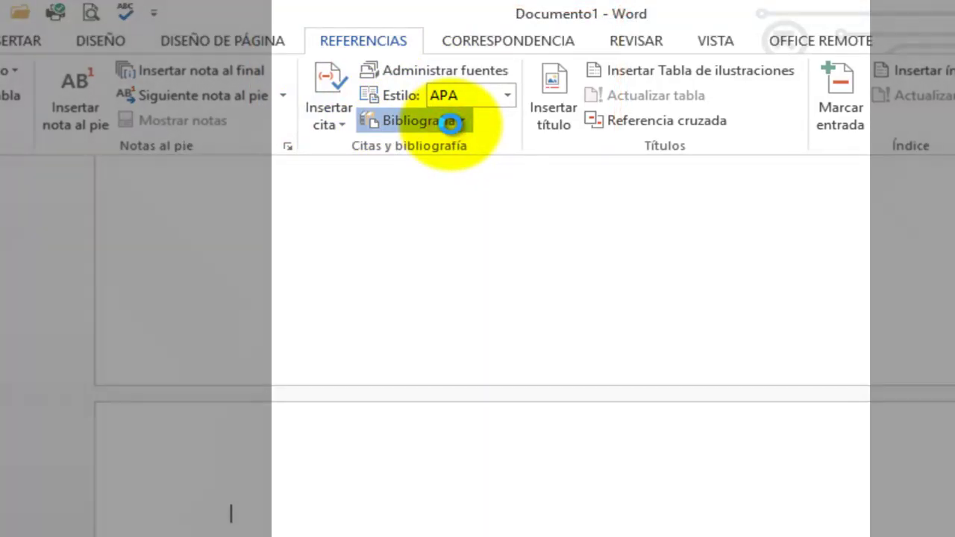
{"action": "left_click", "coordinate": [431, 231]}
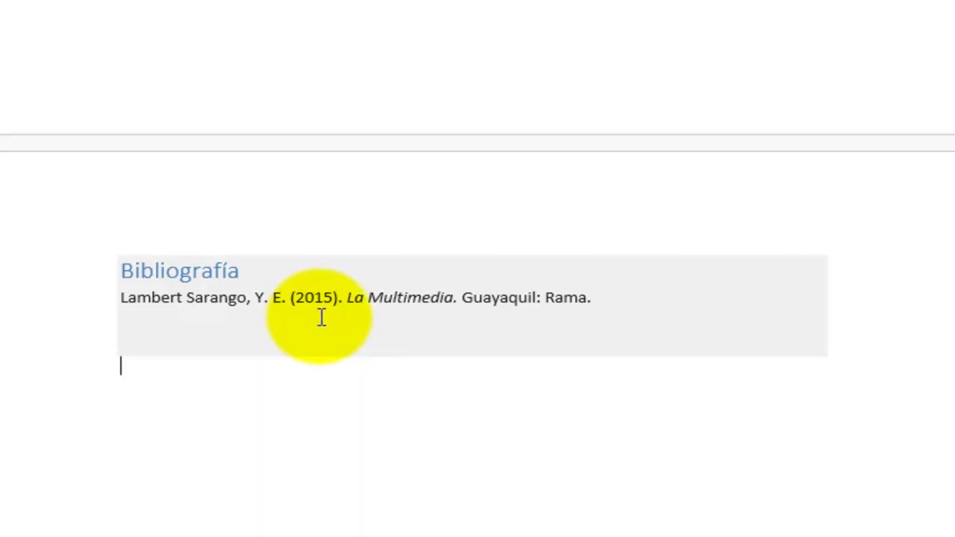
{"action": "scroll", "coordinate": [324, 315], "scroll_direction": "up", "scroll_amount": 5}
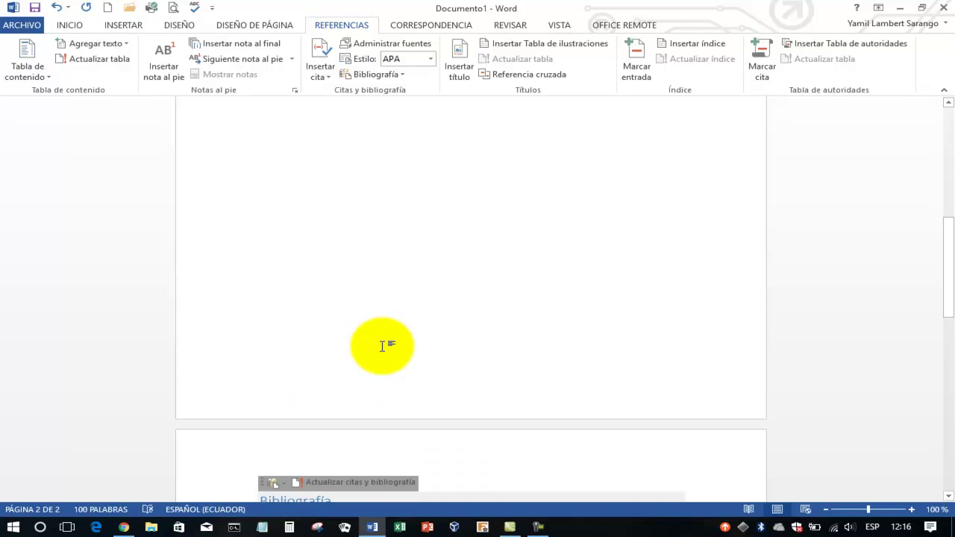
{"action": "scroll", "coordinate": [381, 345], "scroll_direction": "up", "scroll_amount": 10}
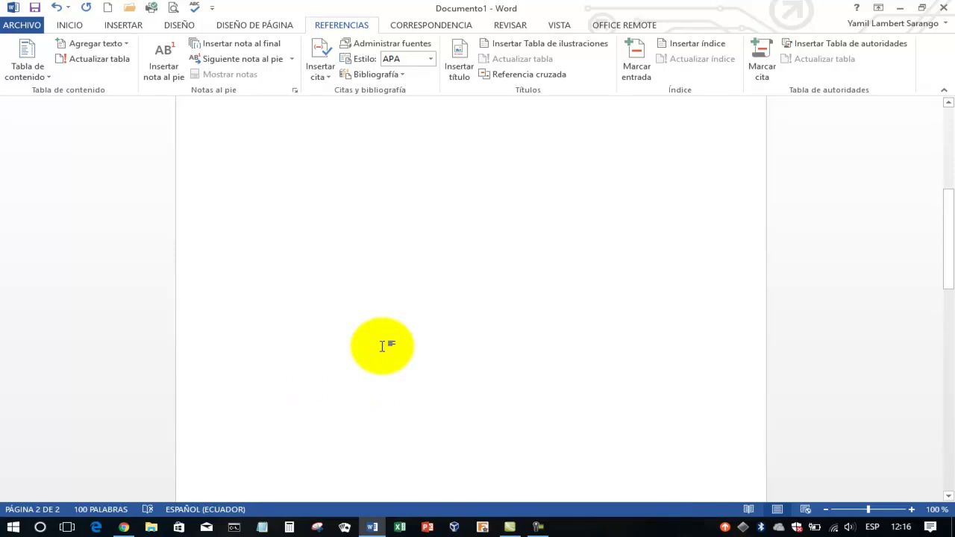
Start a new source in Administrar fuentes and set its type to Película
{"action": "left_click", "coordinate": [385, 44]}
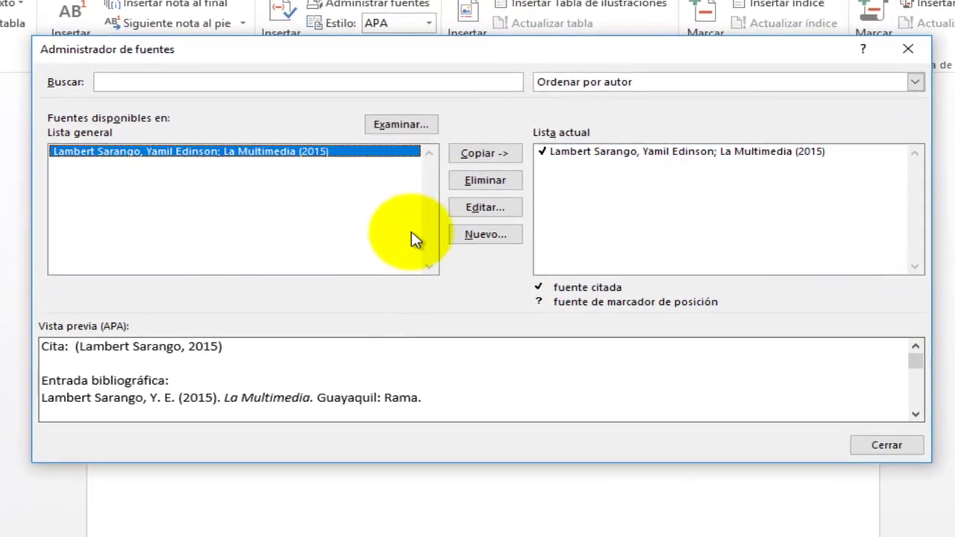
{"action": "left_click", "coordinate": [460, 238]}
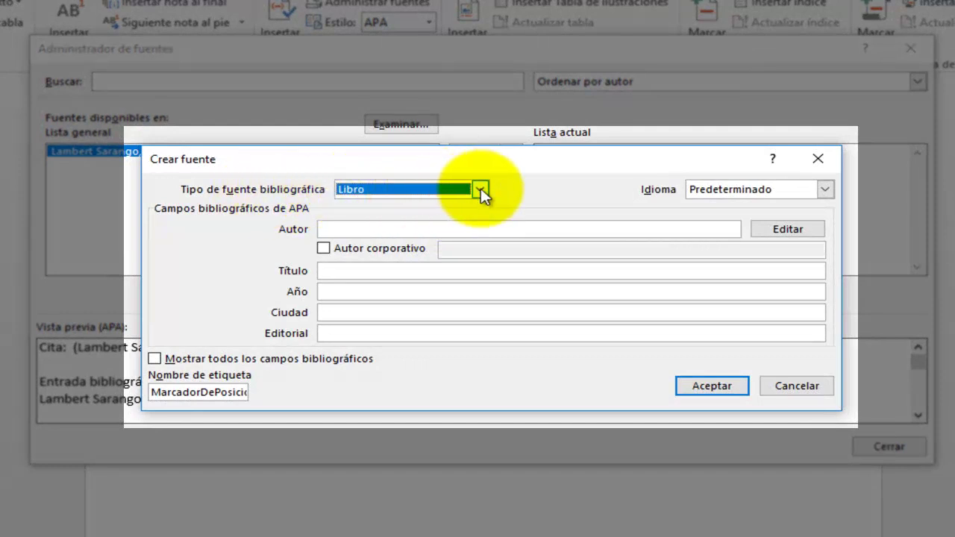
{"action": "left_click", "coordinate": [481, 189]}
{"action": "mouse_move", "coordinate": [478, 219]}
{"action": "left_mouse_down"}
{"action": "mouse_move", "coordinate": [481, 256]}
{"action": "mouse_move", "coordinate": [481, 218]}
{"action": "left_mouse_up"}
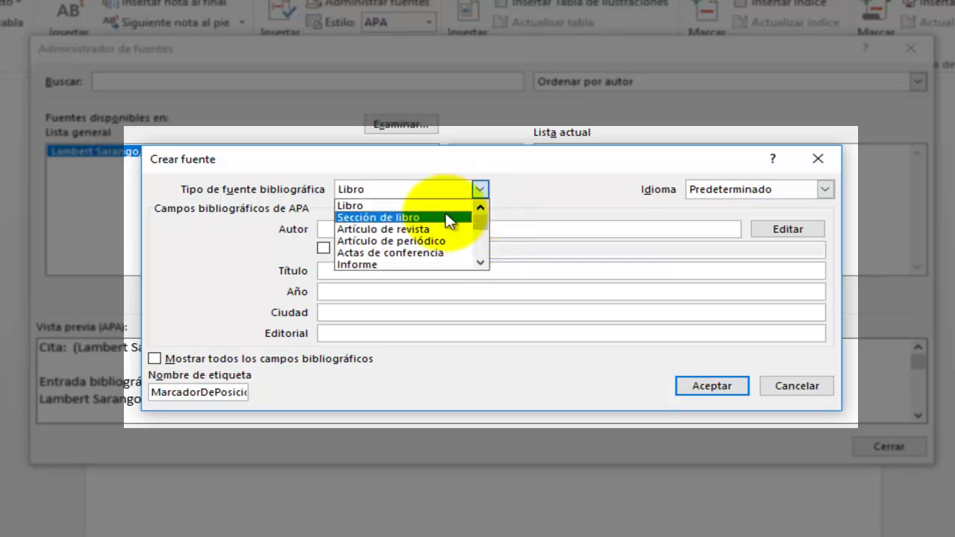
{"action": "left_click_drag", "start_coordinate": [477, 219], "coordinate": [472, 260]}
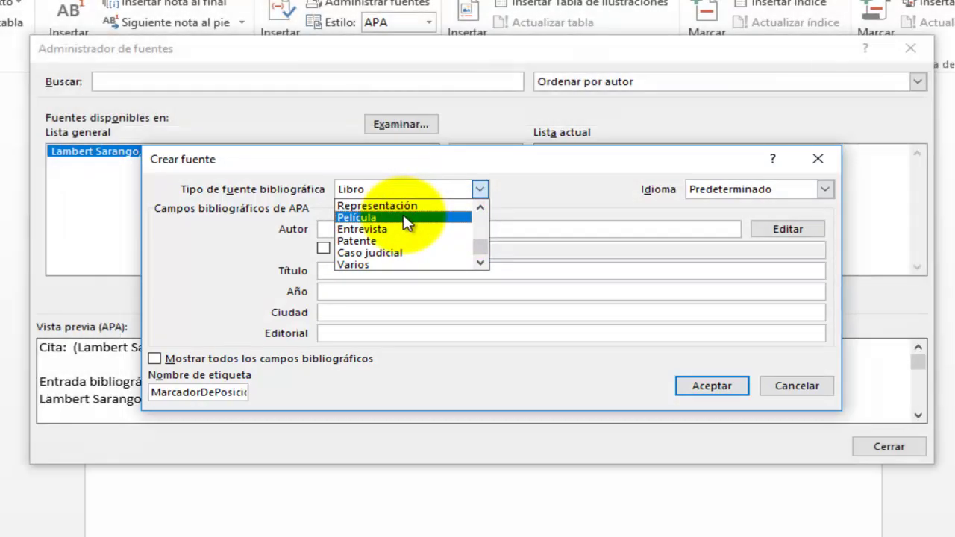
{"action": "left_click", "coordinate": [403, 215]}
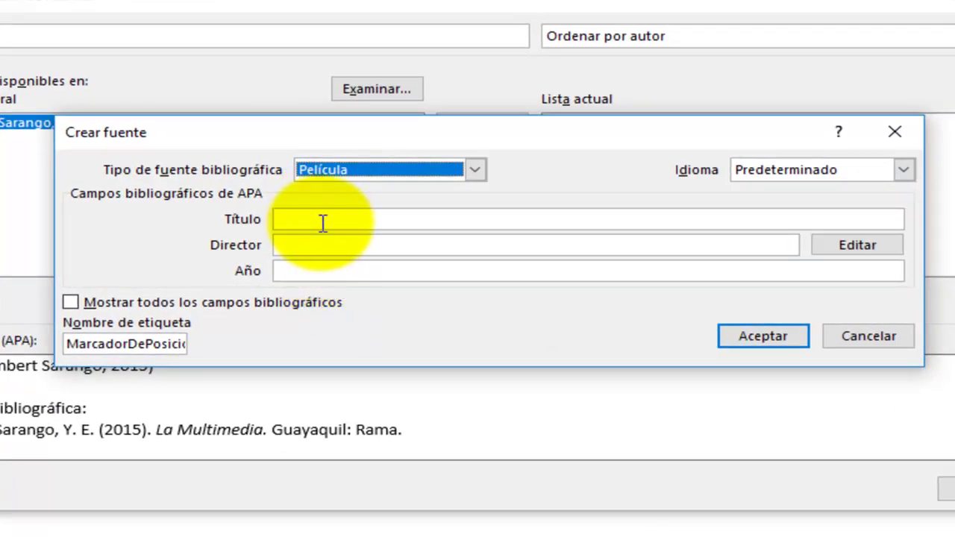
Enter 'Guayaquil de mis Amores' as the film's Título
{"action": "left_click", "coordinate": [320, 220]}
{"action": "left_click", "coordinate": [312, 243]}
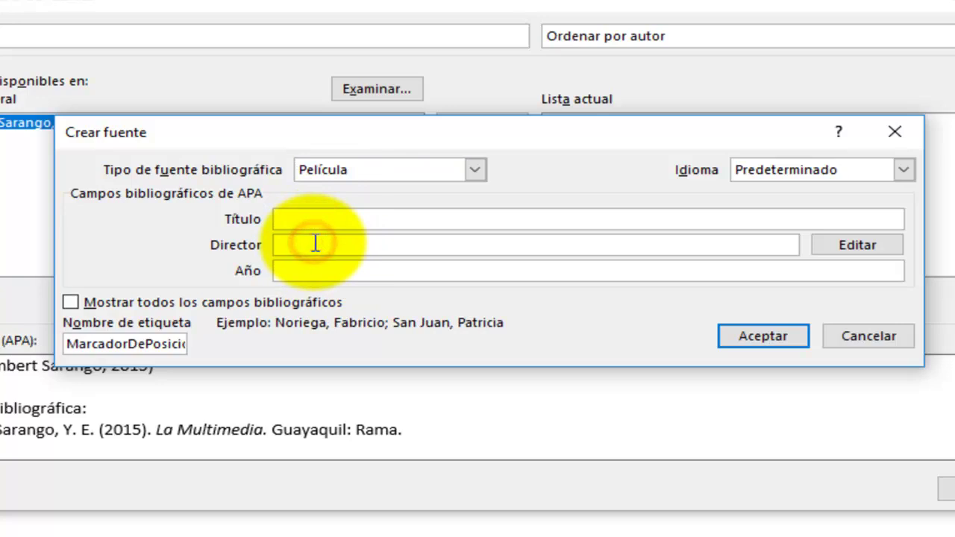
{"action": "left_click", "coordinate": [310, 267]}
{"action": "left_click", "coordinate": [317, 218]}
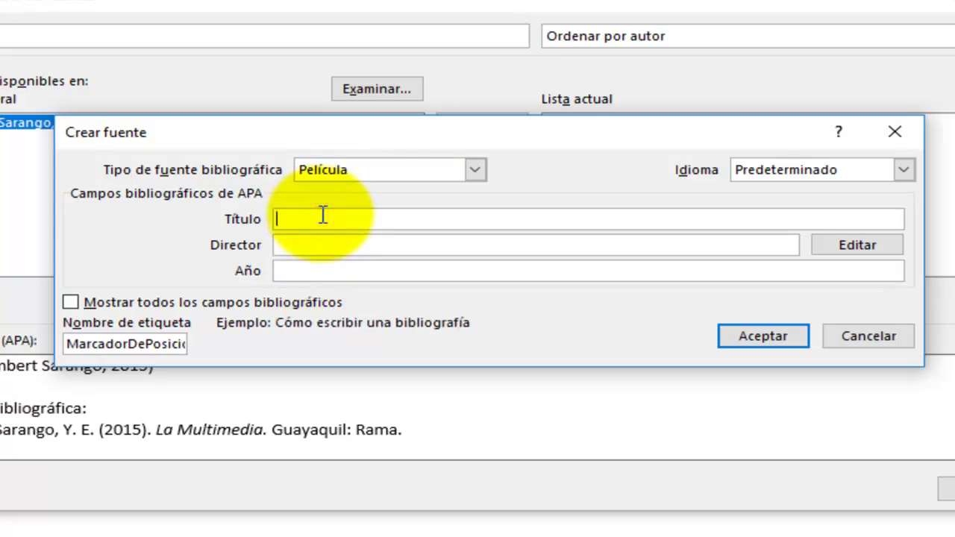
{"action": "type", "text": "Guayaquil de"}
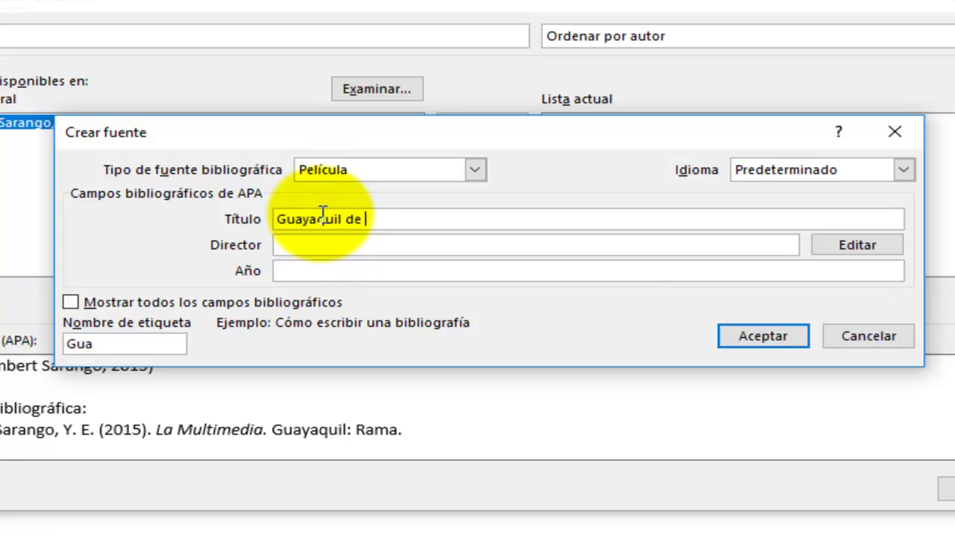
{"action": "type", "text": " mis Amores"}
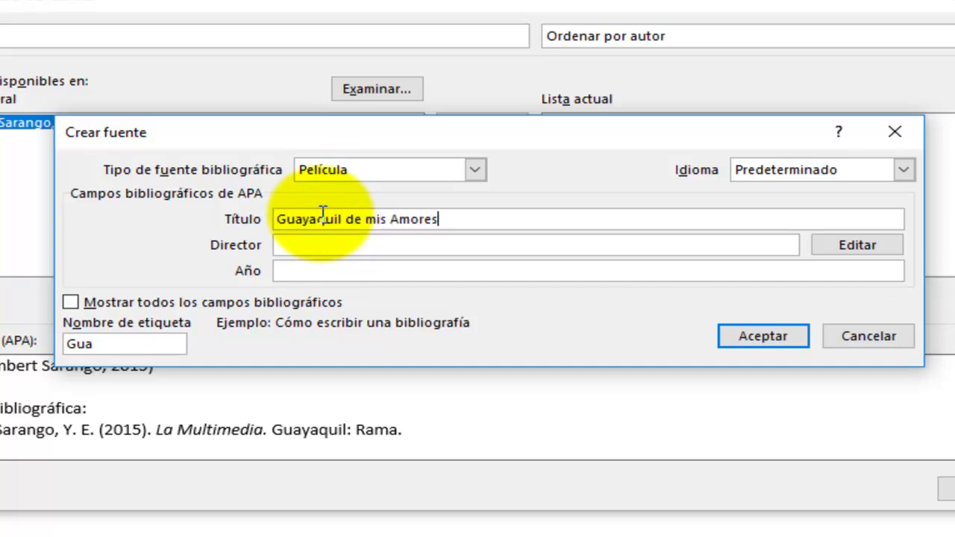
Add the director's surname and given names, set Año to 2007, and save the source
{"action": "left_click", "coordinate": [784, 245]}
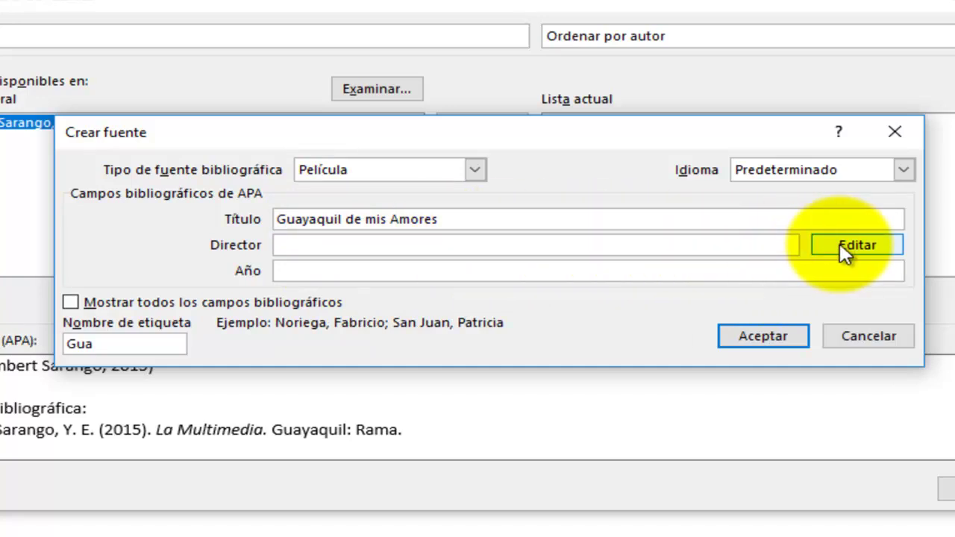
{"action": "left_click", "coordinate": [859, 246]}
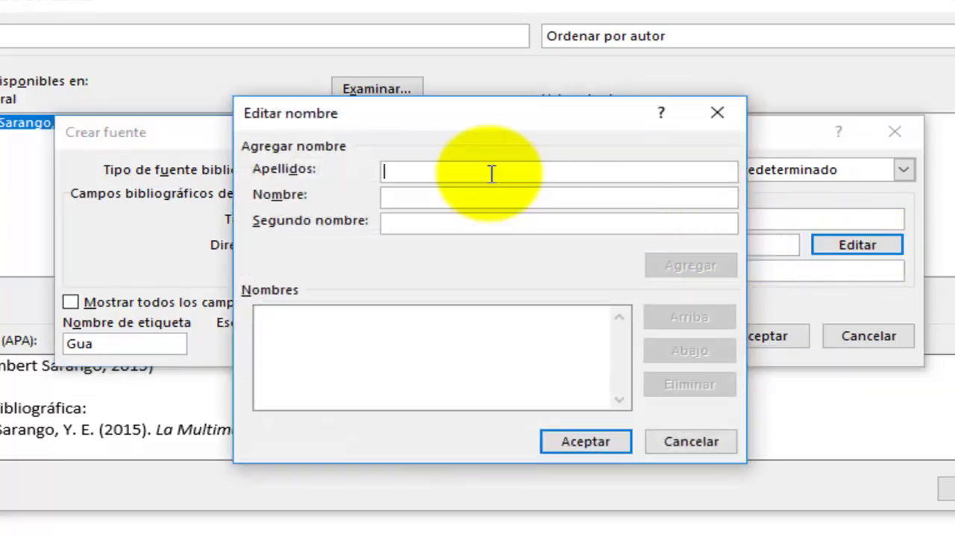
{"action": "type", "text": "Y"}
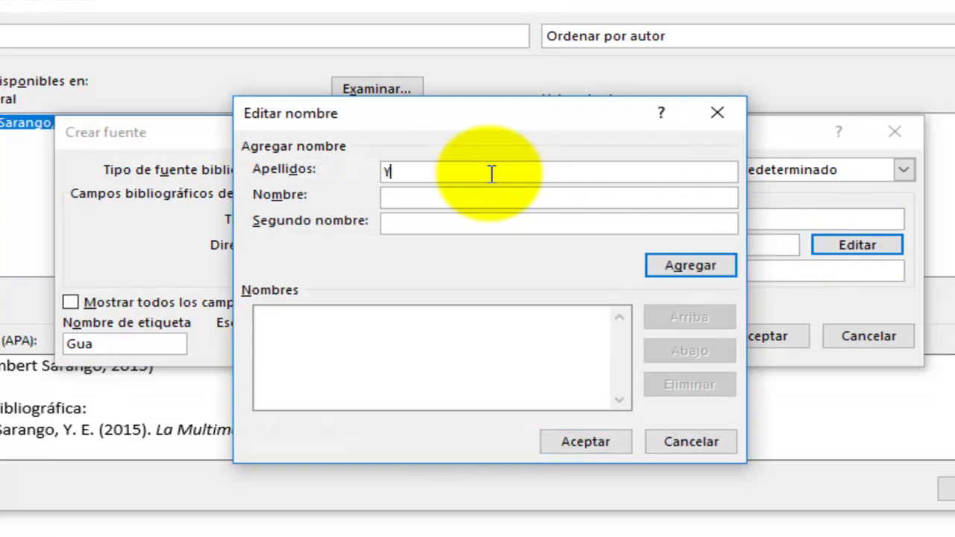
{"action": "key", "text": "BackSpace"}
{"action": "key", "text": "BackSpace"}
{"action": "key", "text": "BackSpace"}
{"action": "key", "text": "BackSpace"}
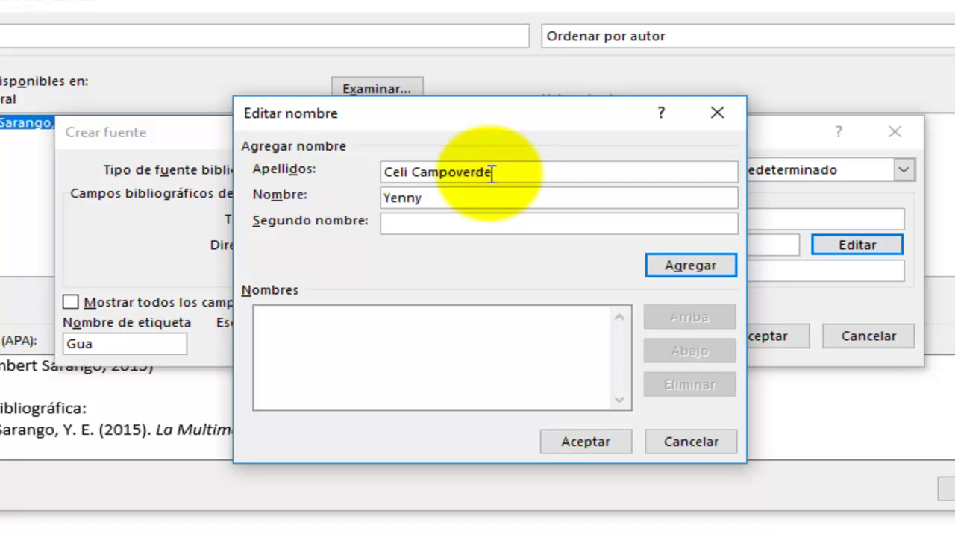
{"action": "left_click", "coordinate": [686, 261]}
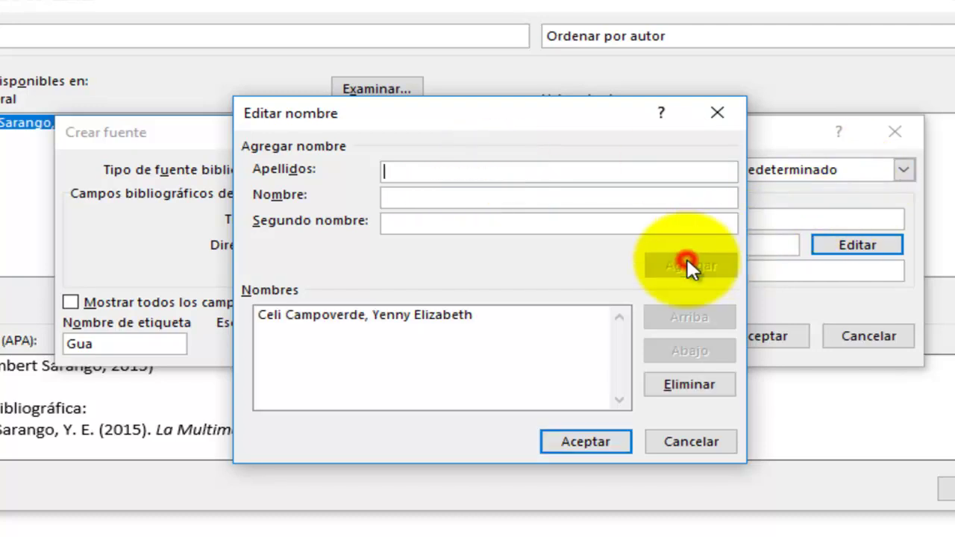
{"action": "left_click", "coordinate": [574, 441]}
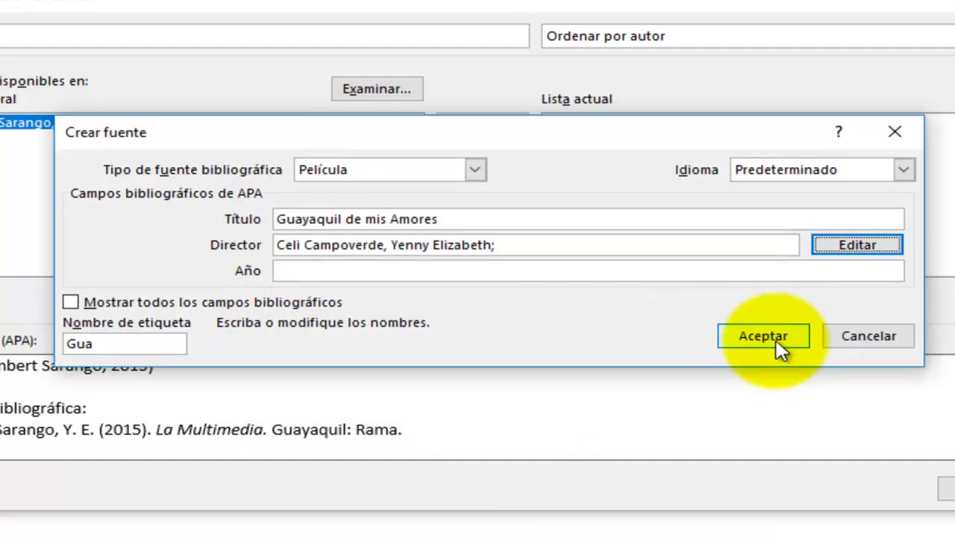
{"action": "left_click", "coordinate": [551, 266]}
{"action": "type", "text": "2007"}
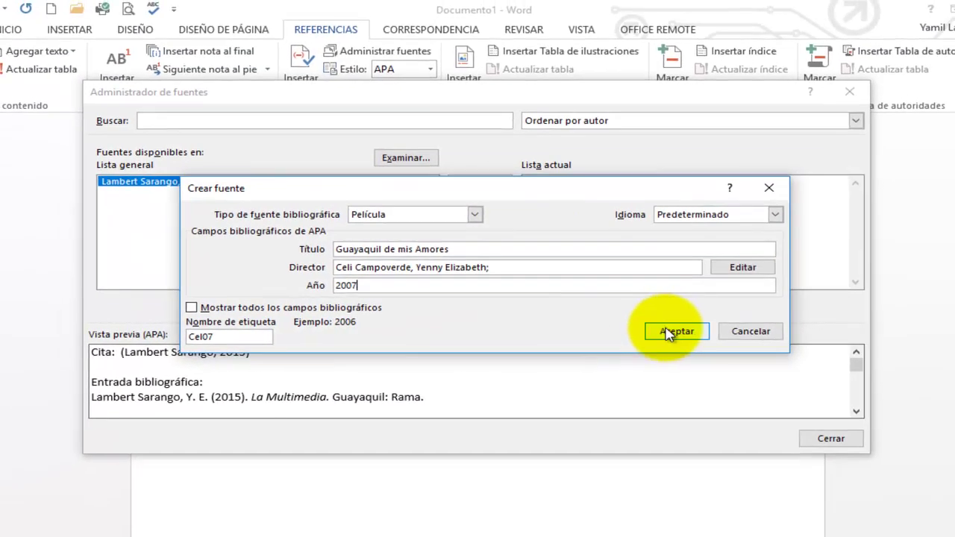
{"action": "left_click", "coordinate": [762, 336]}
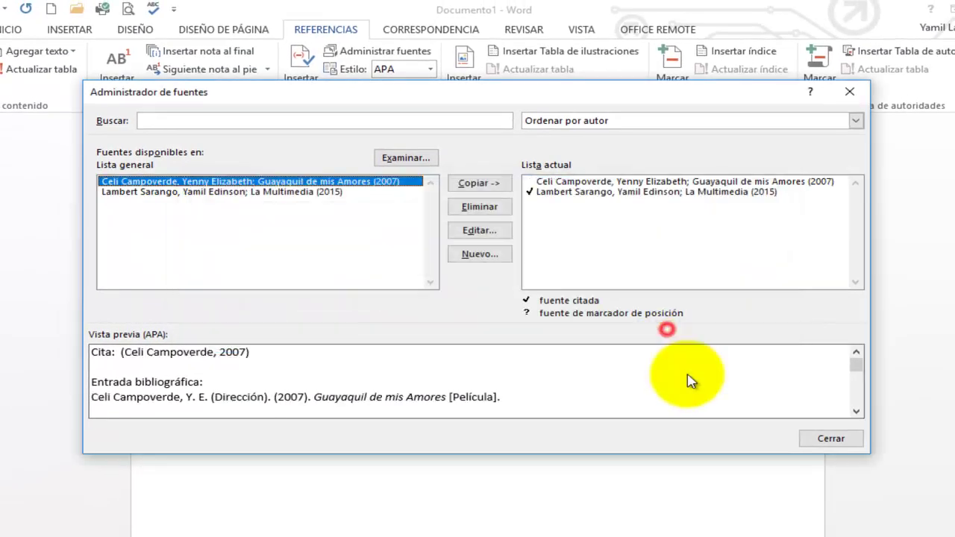
Close the source manager and place the cursor on the empty line below the second paragraph
{"action": "left_click", "coordinate": [824, 440]}
{"action": "left_click", "coordinate": [494, 322]}
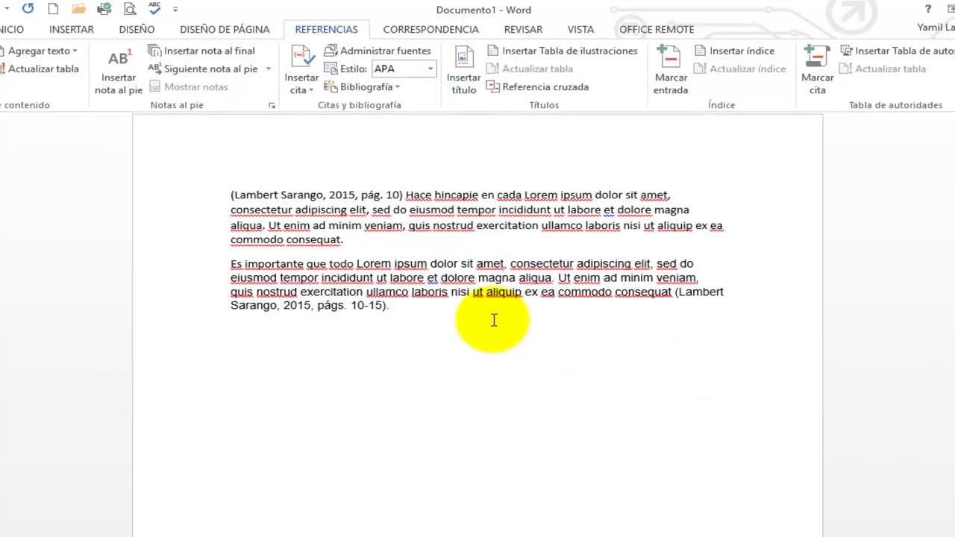
{"action": "left_click", "coordinate": [9, 28]}
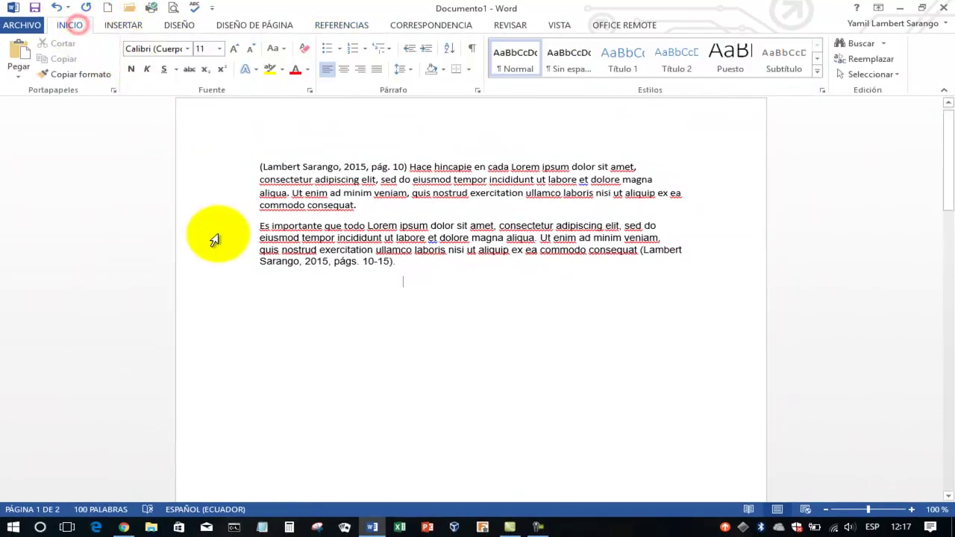
{"action": "left_click", "coordinate": [261, 280]}
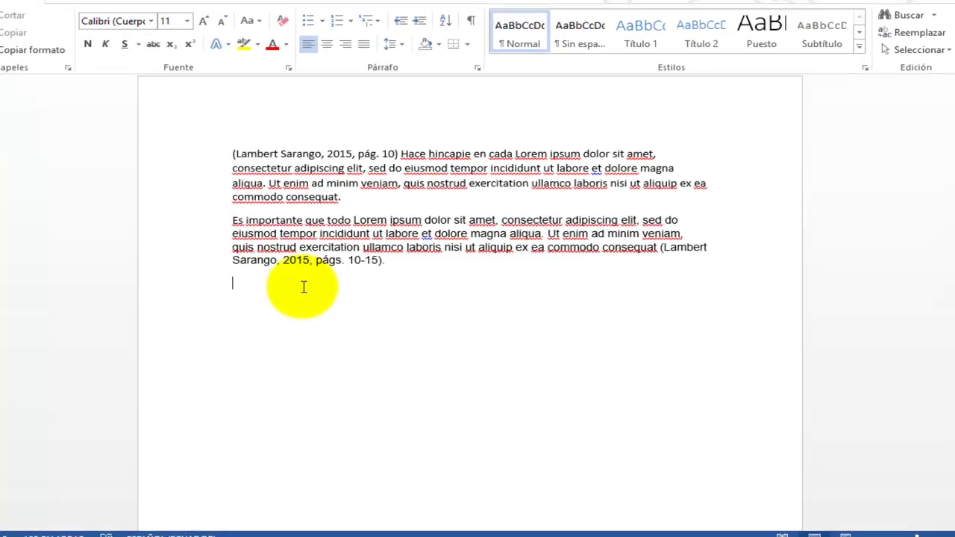
Type 'En relación con el dialogo multimedia en Guayaquil, es importante enfatizar que' with the cursor between empty quotes
{"action": "type", "text": "n "}
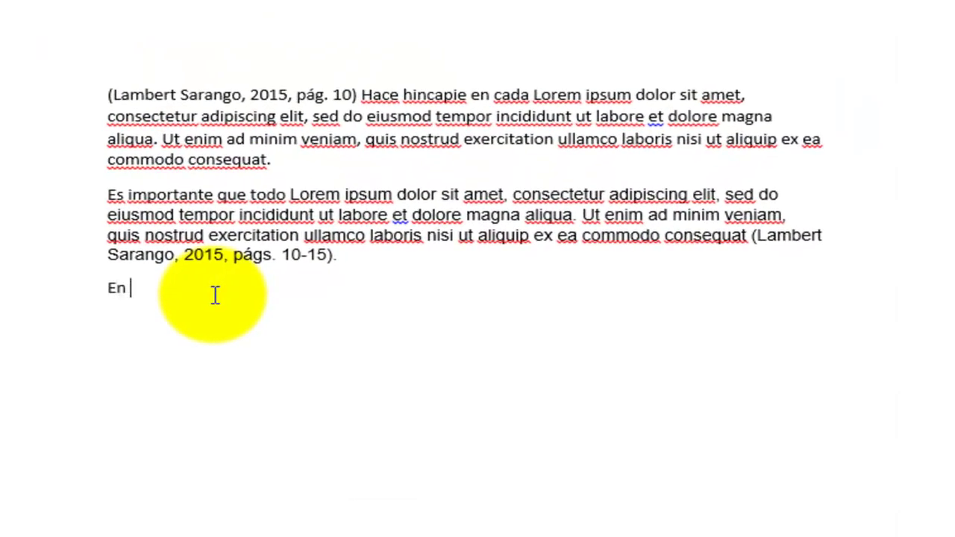
{"action": "type", "text": "relacion "}
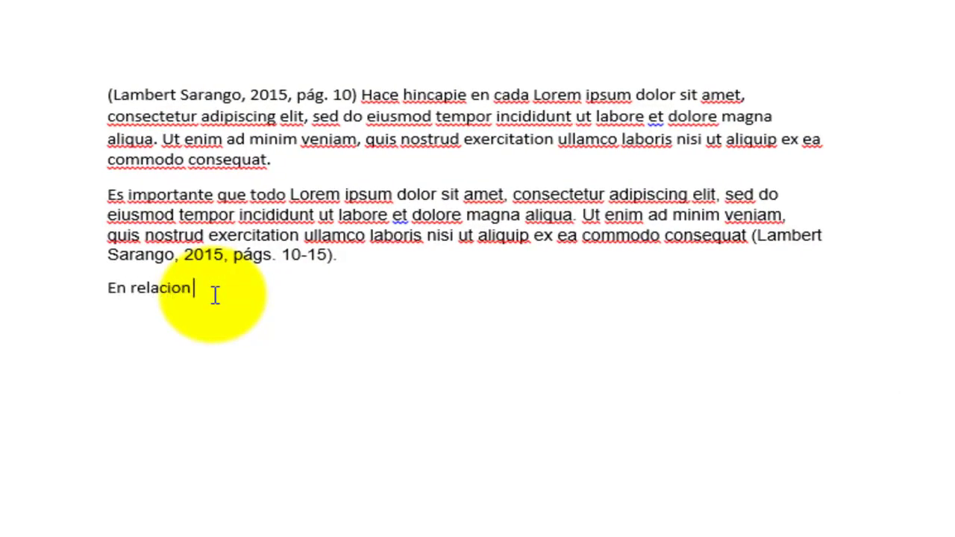
{"action": "key", "text": "BackSpace"}
{"action": "key", "text": "BackSpace"}
{"action": "key", "text": "BackSpace"}
{"action": "type", "text": "ón con el dialogo "}
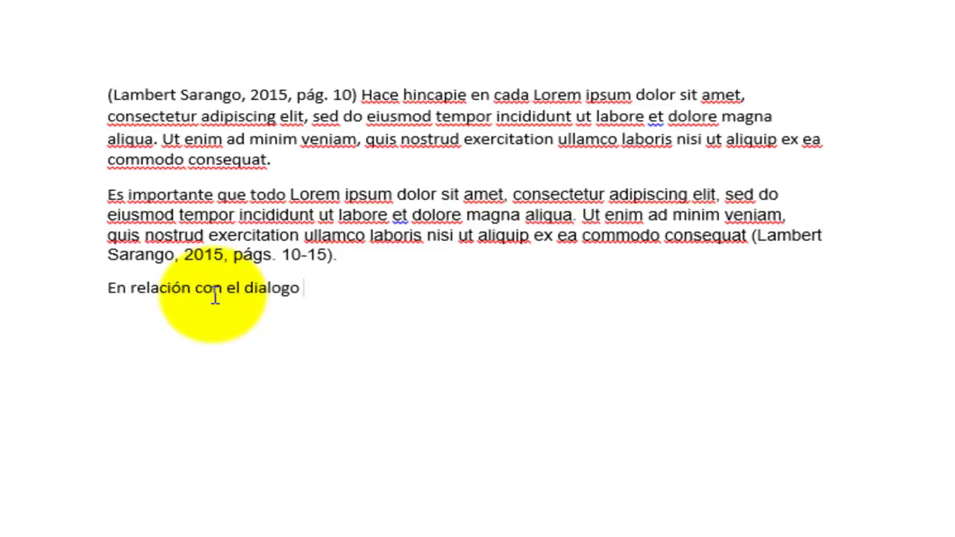
{"action": "type", "text": "multimedia "}
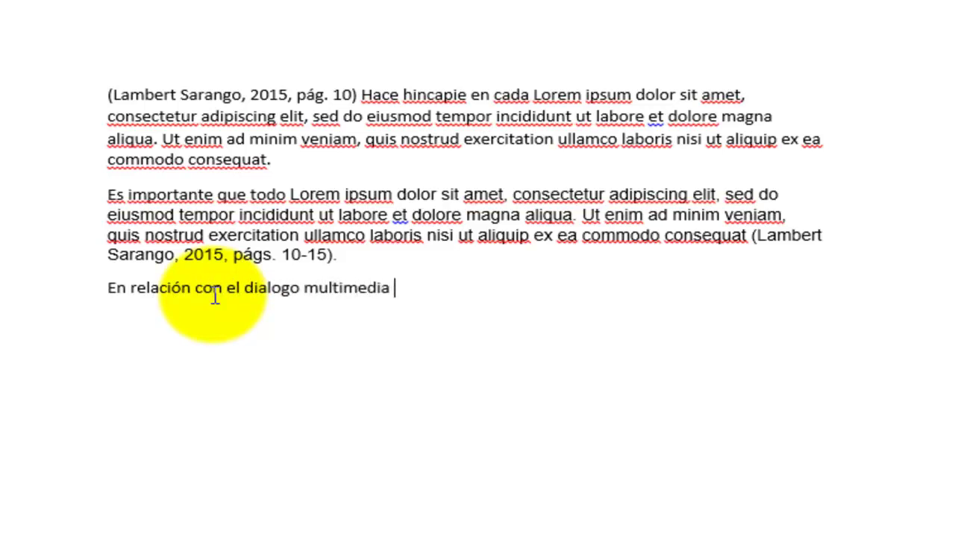
{"action": "type", "text": "en Guayaquil, es importante enfatizar que “”"}
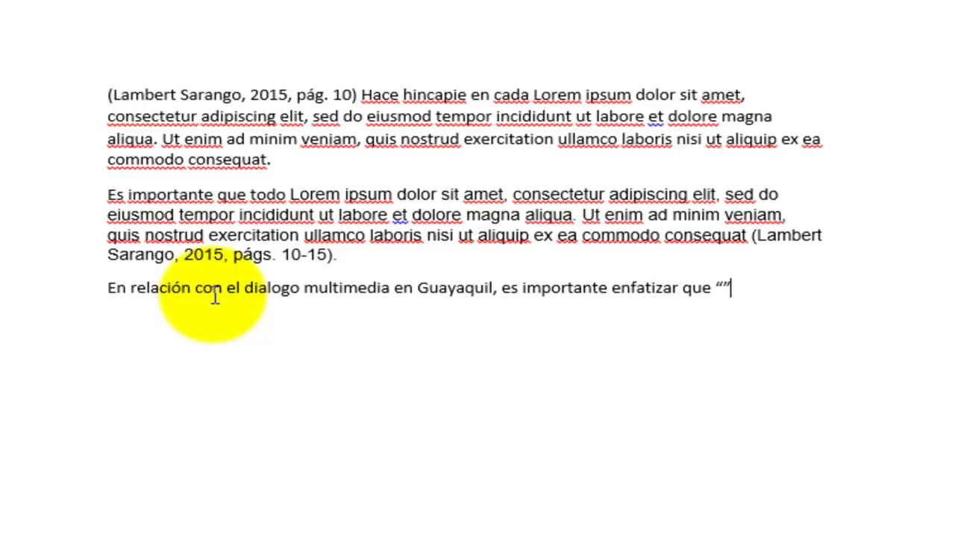
{"action": "key", "text": "Left"}
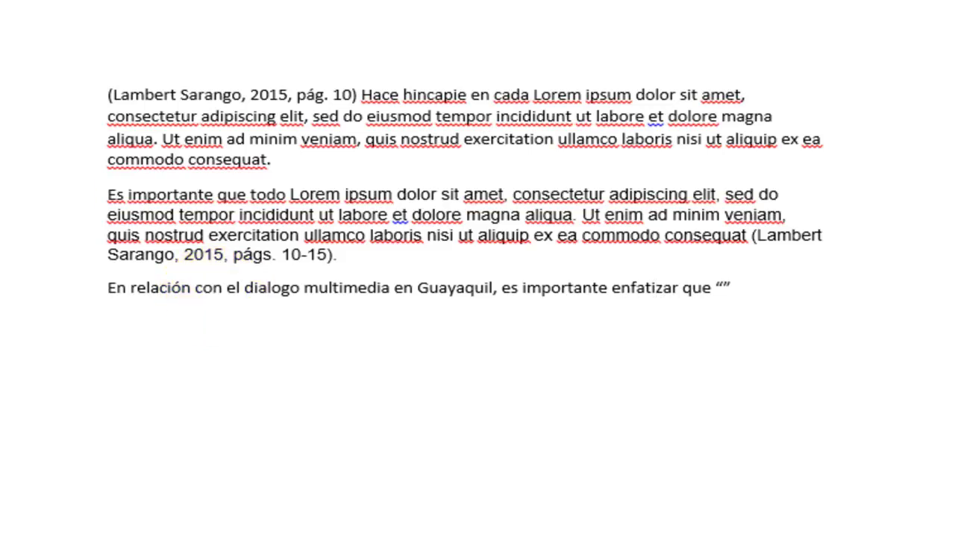
Paste the Lorem ipsum passage inside the quotes as Texto Unicode sin formato
{"action": "key", "text": "ctrl+alt+v"}
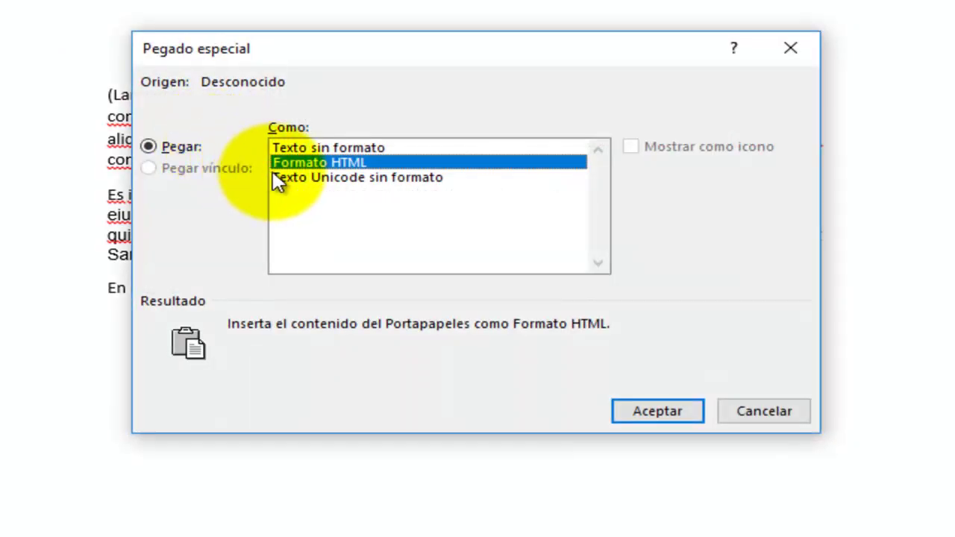
{"action": "left_click", "coordinate": [286, 179]}
{"action": "left_click", "coordinate": [630, 412]}
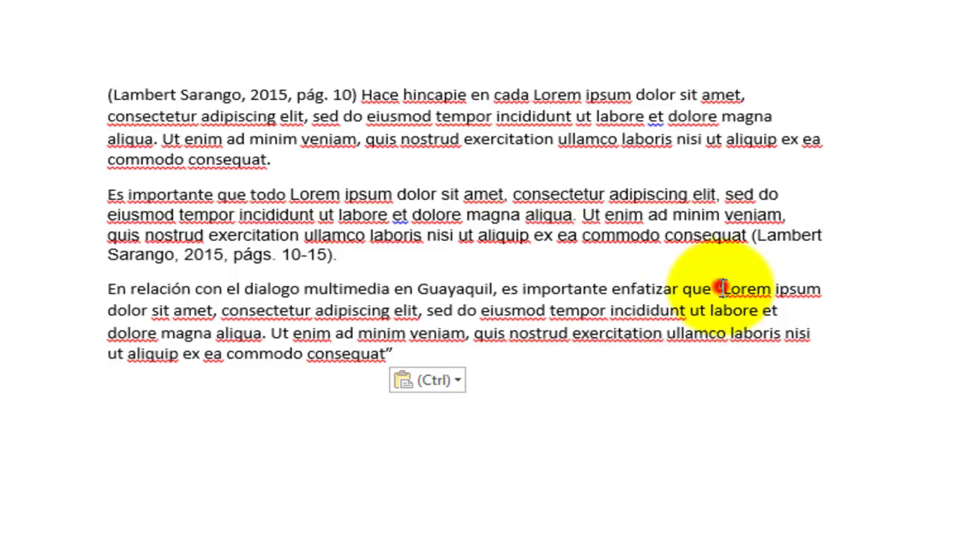
{"action": "left_click_drag", "start_coordinate": [721, 288], "coordinate": [396, 366]}
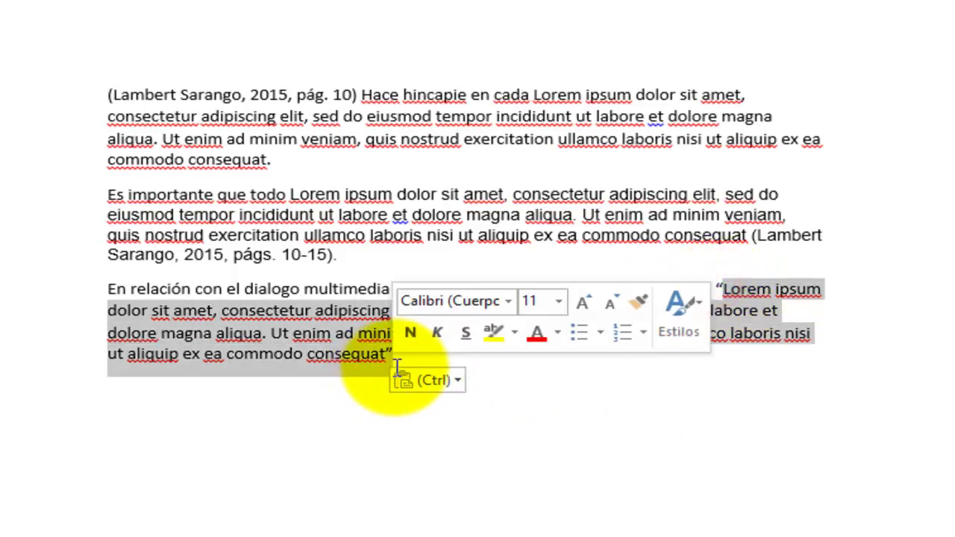
{"action": "left_click", "coordinate": [384, 341]}
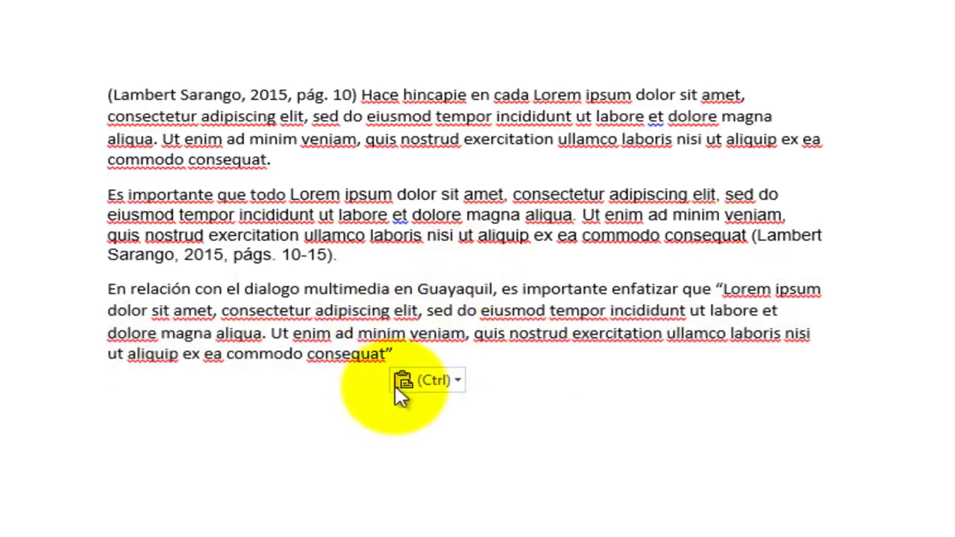
Cite the 2007 film Guayaquil de mis Amores after the closing quote, then move to the empty line below
{"action": "left_click", "coordinate": [409, 354]}
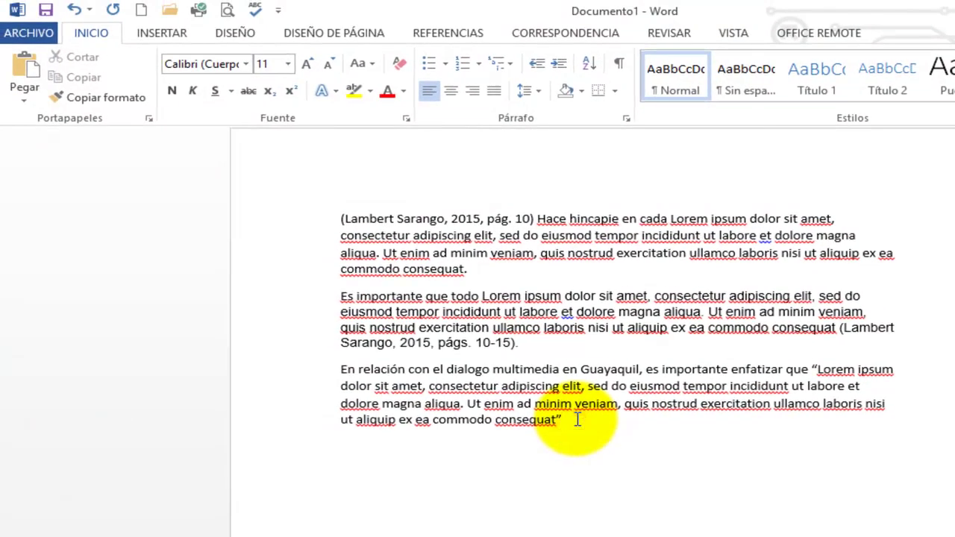
{"action": "left_click", "coordinate": [452, 33]}
{"action": "left_click", "coordinate": [420, 94]}
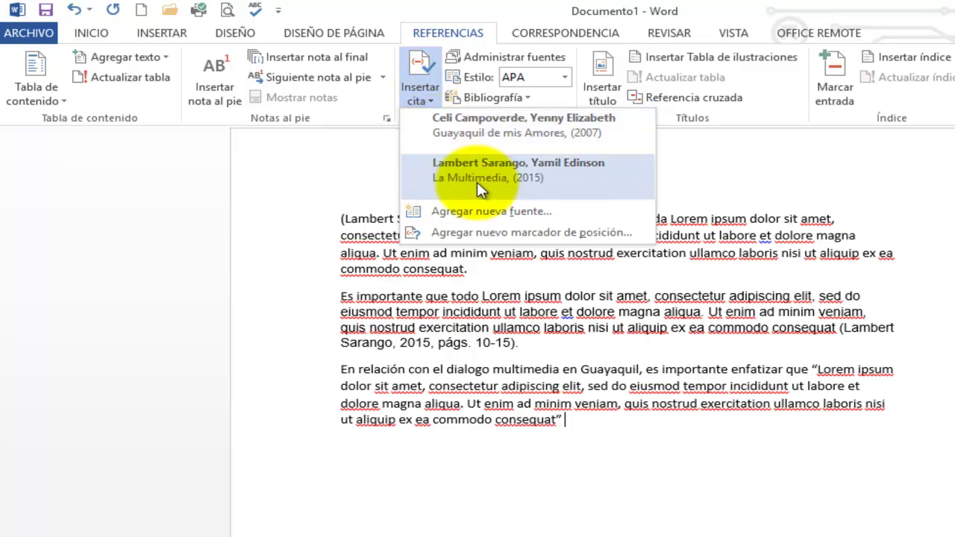
{"action": "left_click", "coordinate": [501, 134]}
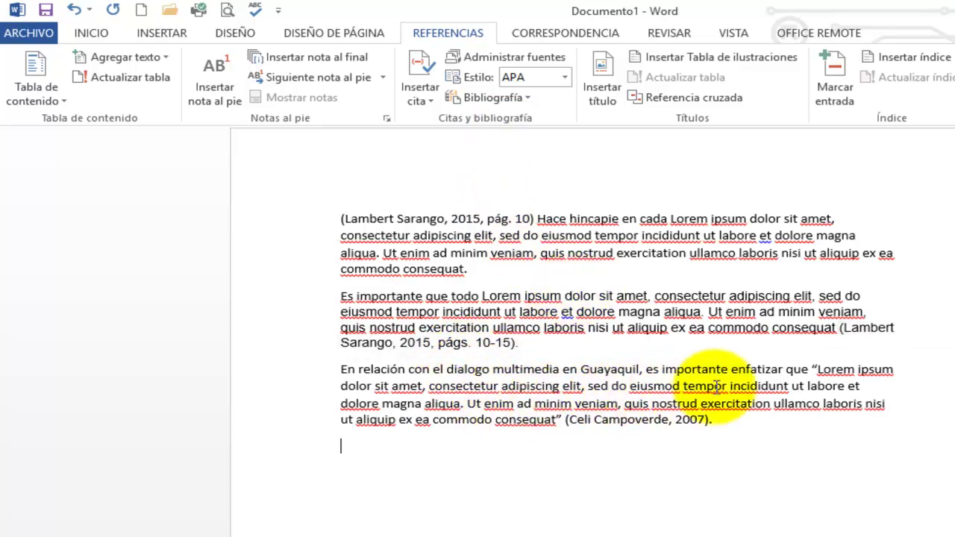
{"action": "left_click_drag", "start_coordinate": [818, 369], "coordinate": [558, 420]}
{"action": "key", "text": "ctrl+c"}
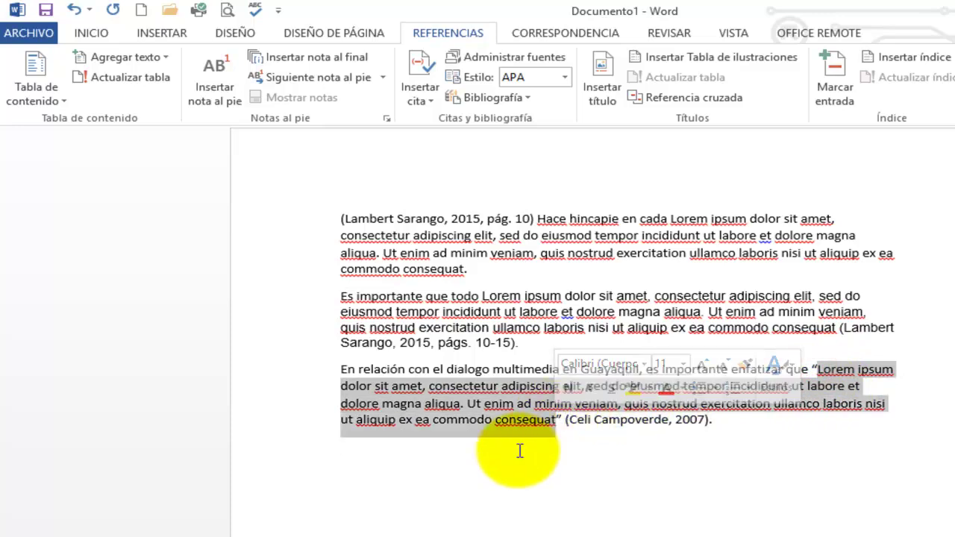
{"action": "left_click", "coordinate": [693, 457]}
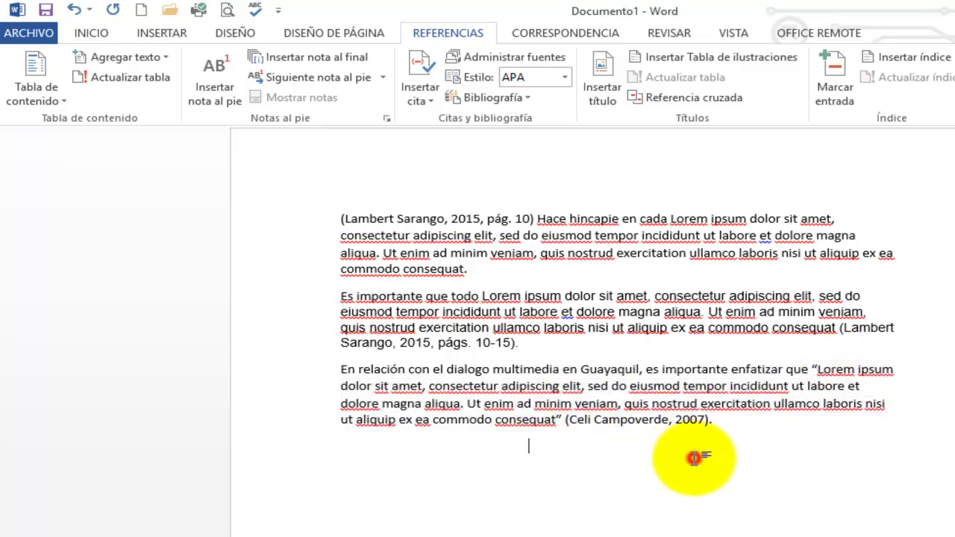
{"action": "left_click", "coordinate": [348, 454]}
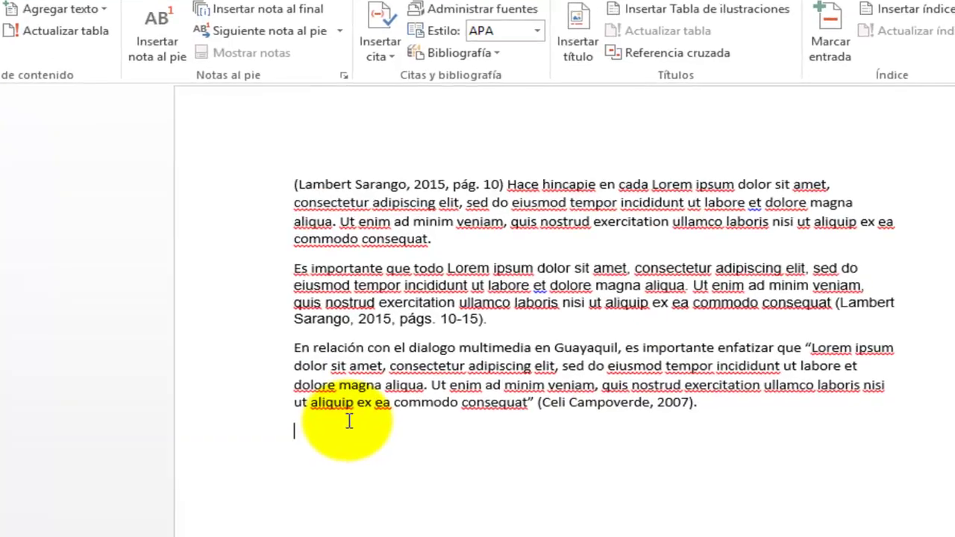
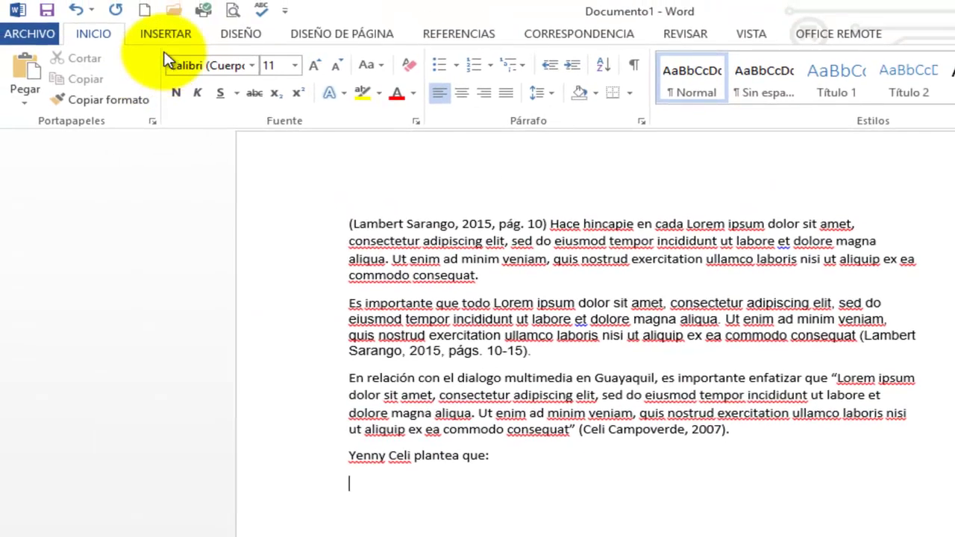
Type a line introducing the director's view and paste the Lorem passage as unformatted Unicode text
{"action": "left_click", "coordinate": [25, 101]}
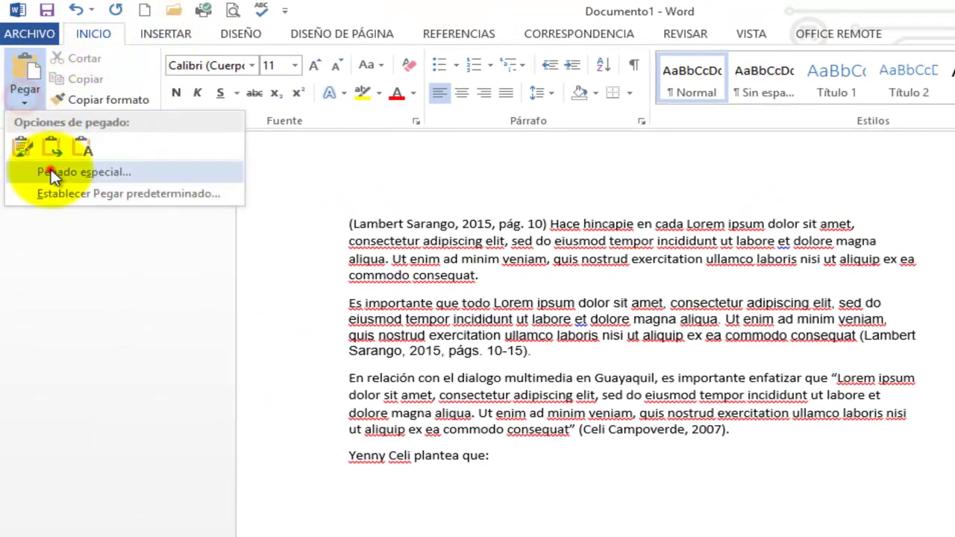
{"action": "left_click", "coordinate": [26, 171]}
{"action": "double_click", "coordinate": [534, 291]}
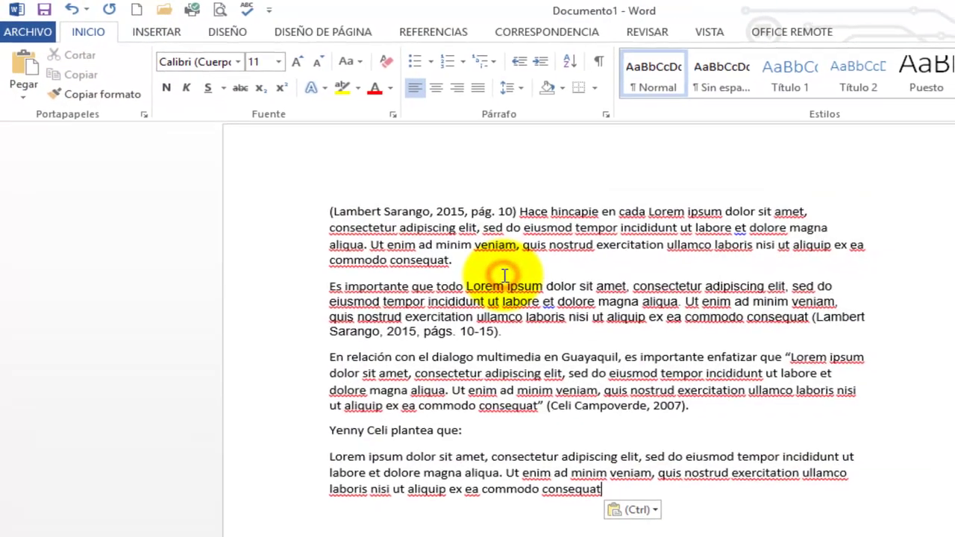
{"action": "left_click", "coordinate": [23, 96]}
{"action": "left_click", "coordinate": [44, 157]}
{"action": "double_click", "coordinate": [462, 271]}
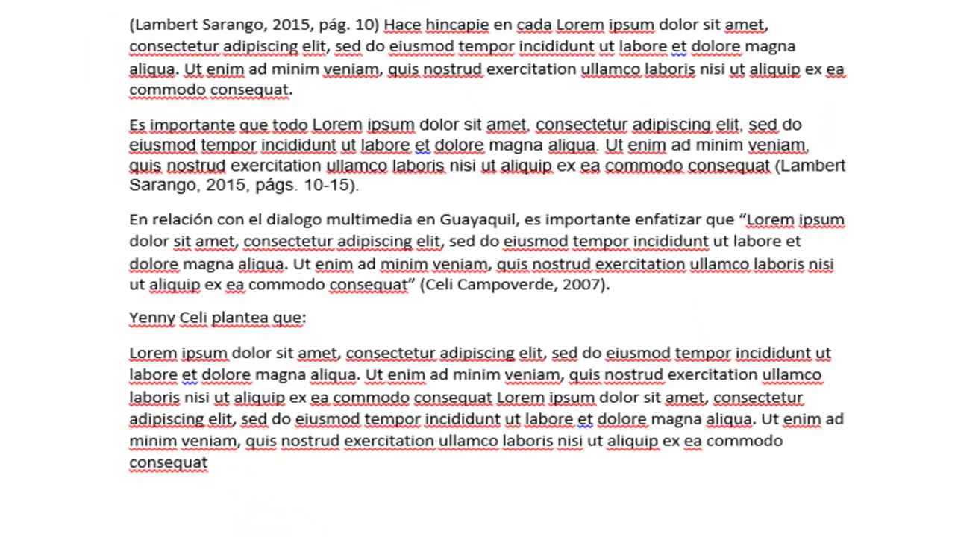
Cite the 2007 source after the long passage, ending it with a period
{"action": "left_click", "coordinate": [237, 0]}
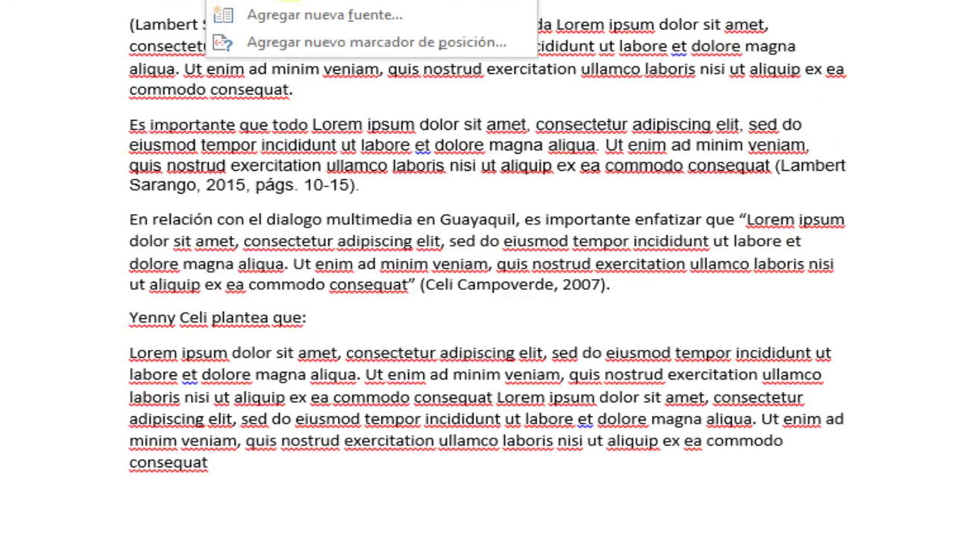
{"action": "left_click", "coordinate": [298, 1]}
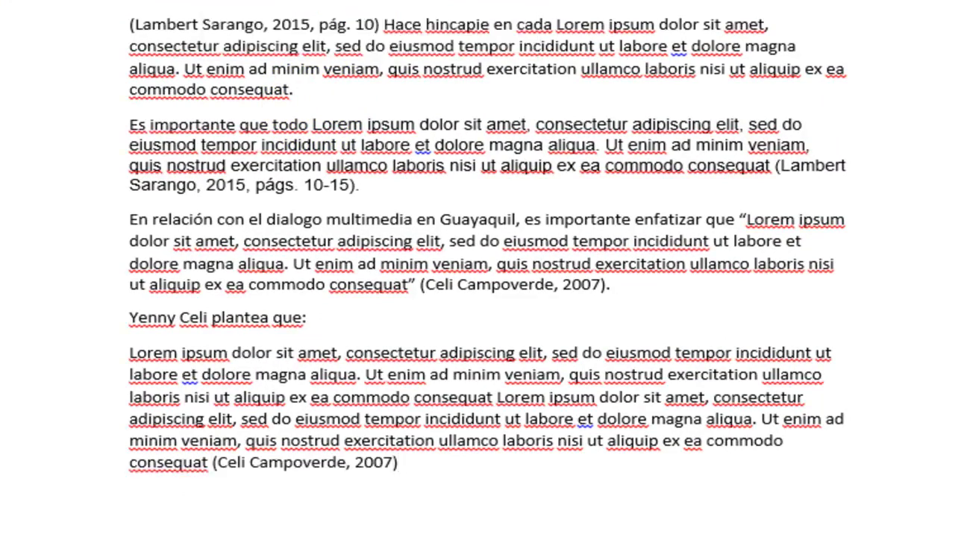
{"action": "type", "text": "."}
{"action": "key", "text": "Return"}
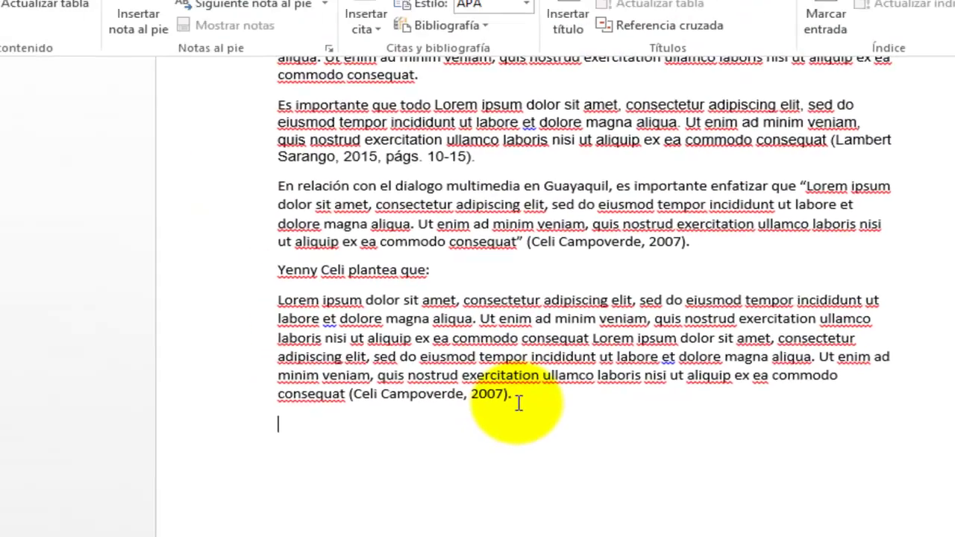
Indent the long quoted paragraph as a block quote with Aumentar sangría
{"action": "left_click_drag", "start_coordinate": [410, 302], "coordinate": [134, 194]}
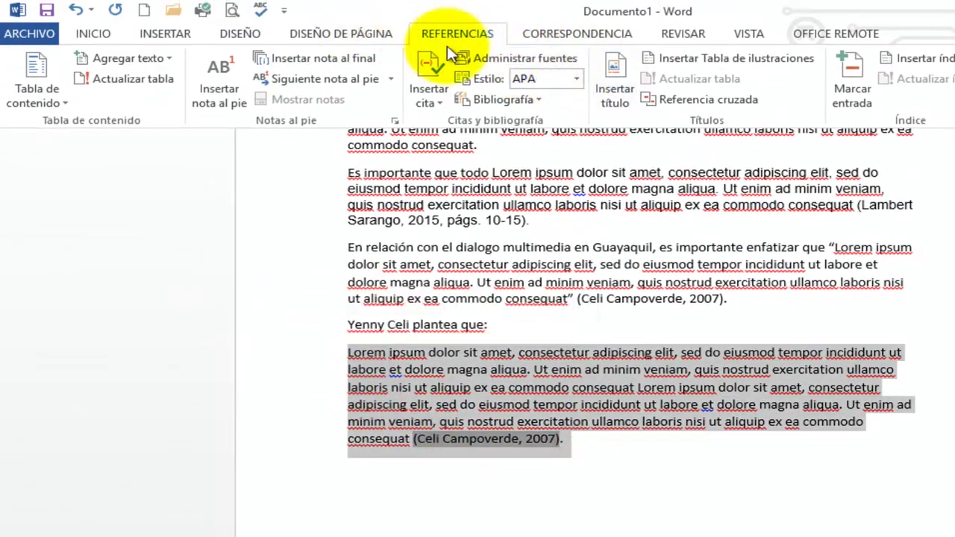
{"action": "left_click", "coordinate": [239, 35]}
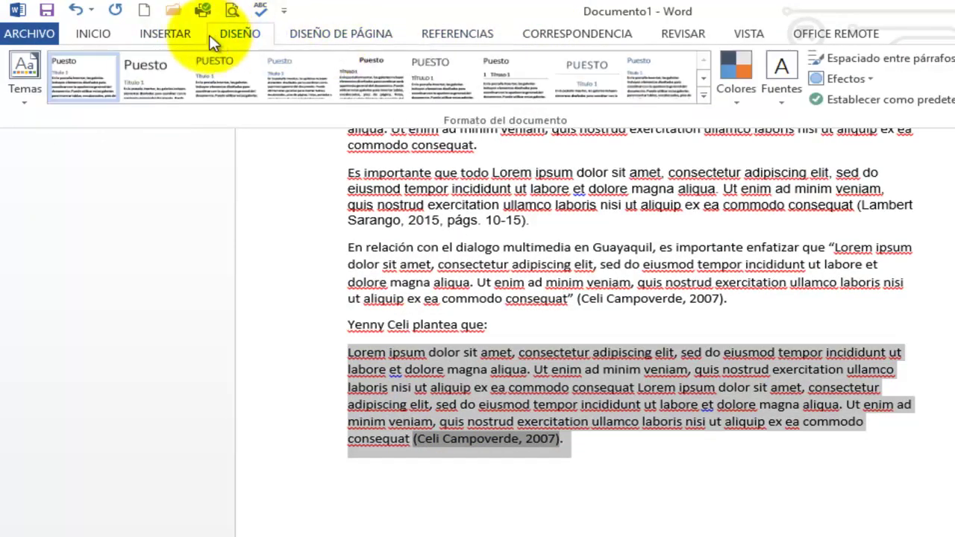
{"action": "left_click", "coordinate": [102, 33]}
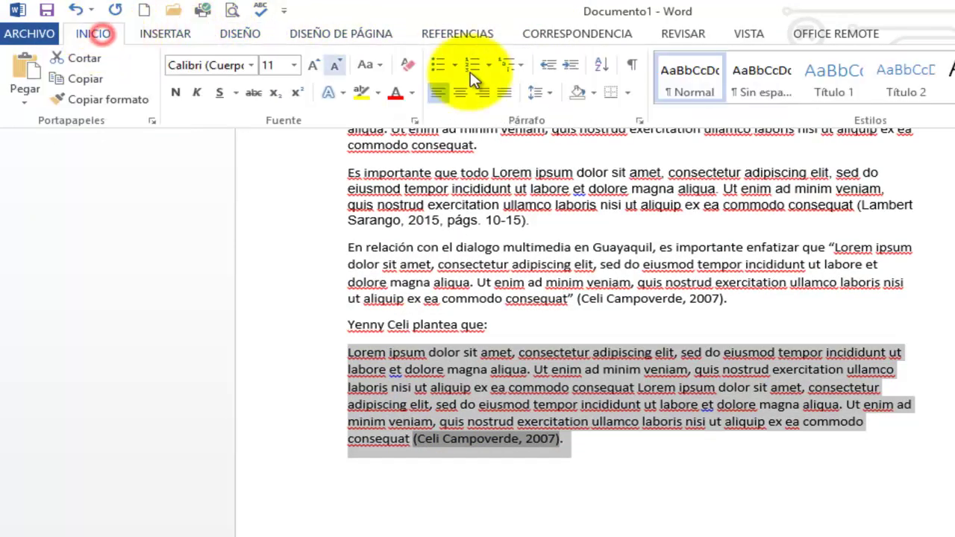
{"action": "left_click", "coordinate": [569, 66]}
{"action": "left_click", "coordinate": [455, 485]}
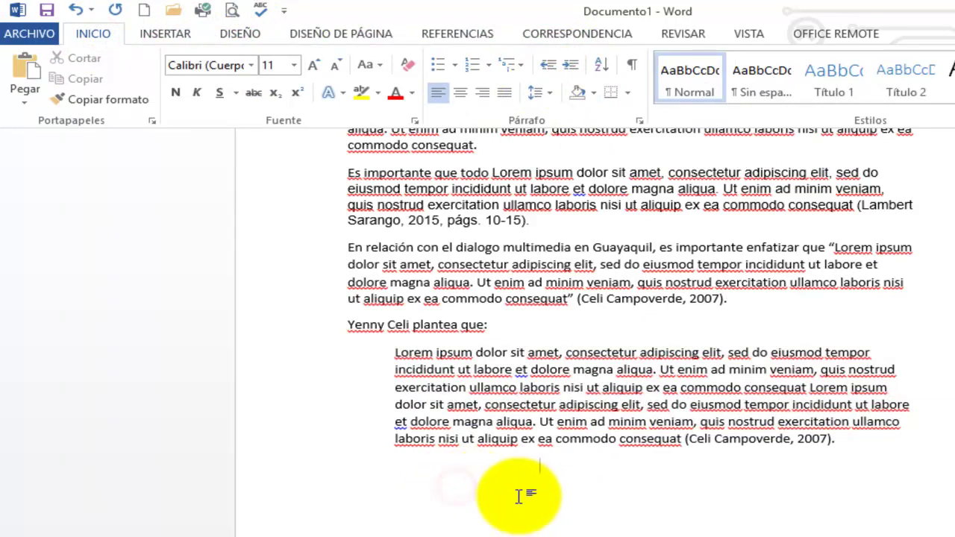
{"action": "left_click", "coordinate": [352, 473]}
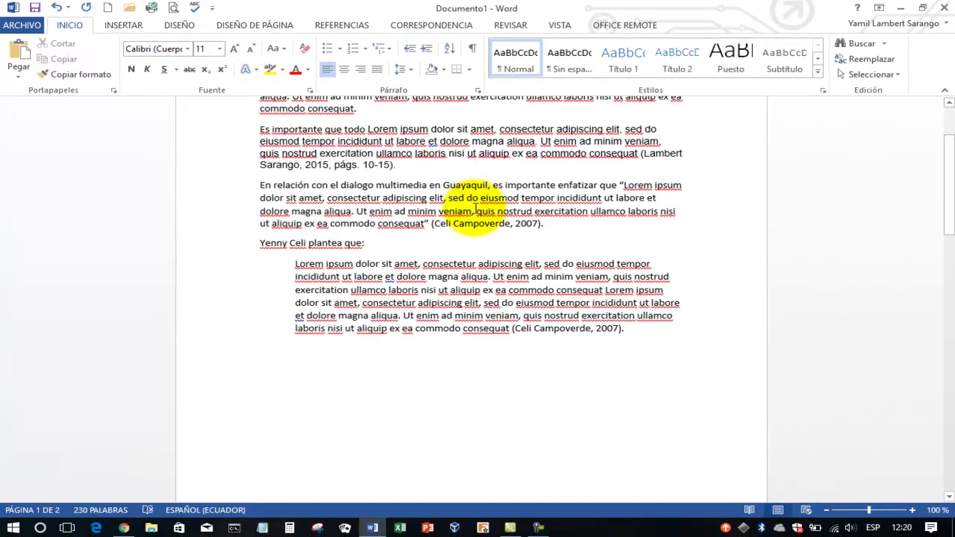
Update the bibliography field with Actualizar campos so it lists Guayaquil de mis Amores and La Multimedia
{"action": "scroll", "coordinate": [637, 267], "scroll_direction": "up", "scroll_amount": 3}
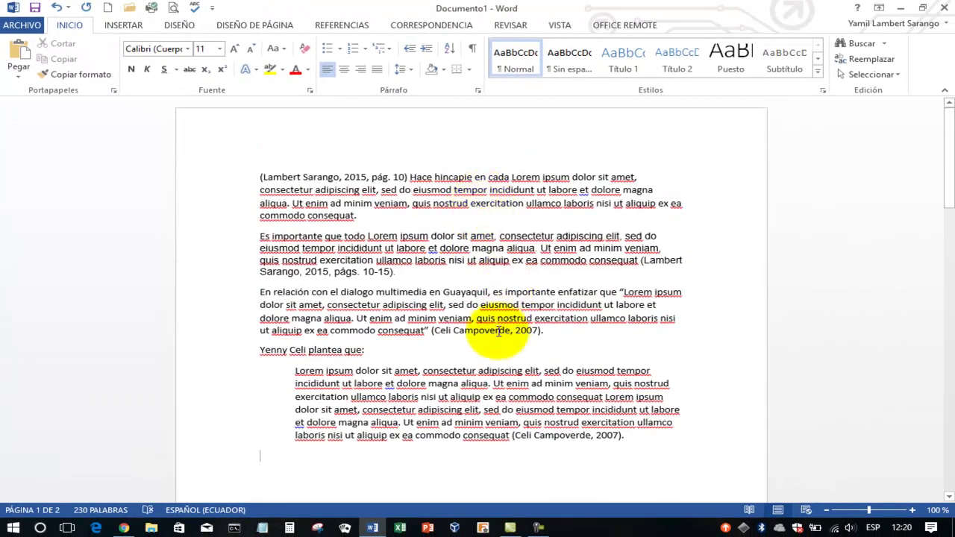
{"action": "scroll", "coordinate": [492, 334], "scroll_direction": "down", "scroll_amount": 12}
{"action": "scroll", "coordinate": [493, 332], "scroll_direction": "down", "scroll_amount": 5}
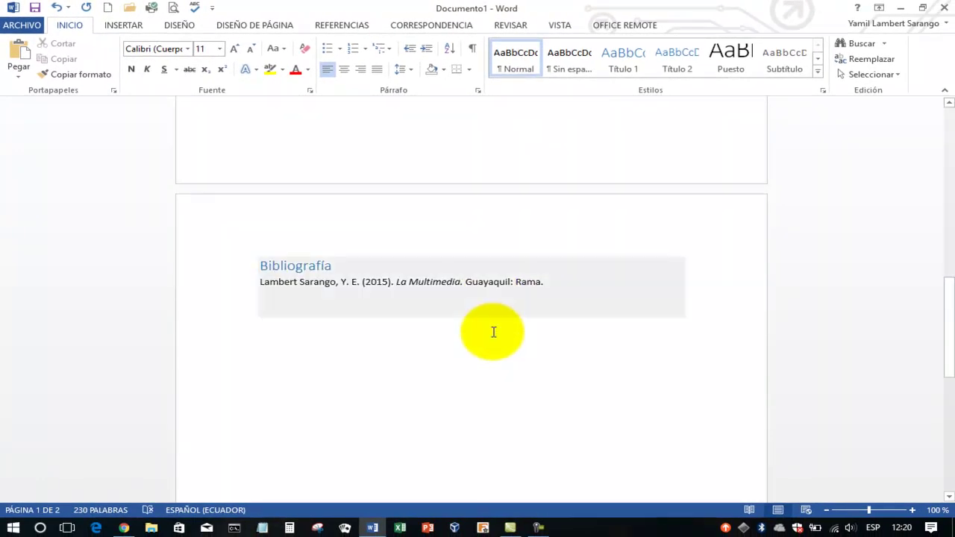
{"action": "left_click", "coordinate": [327, 281]}
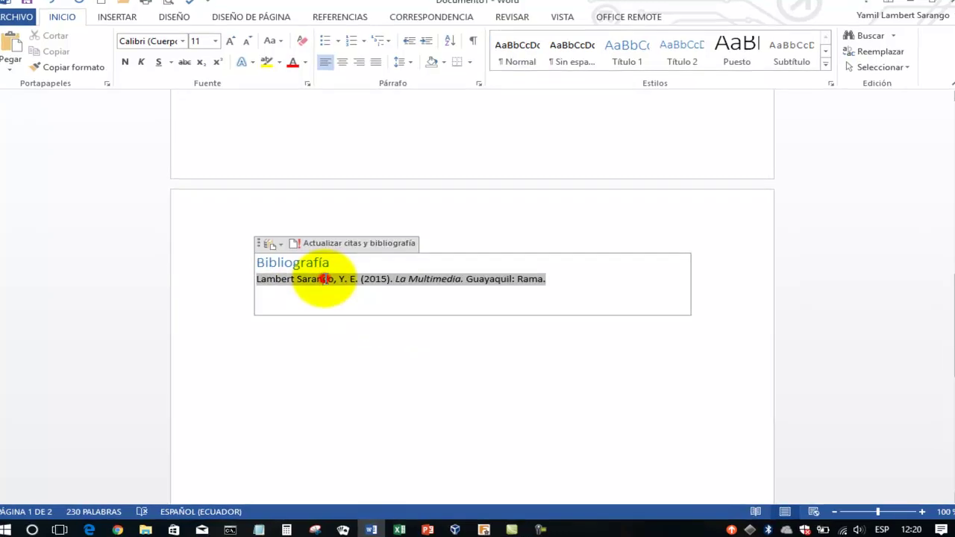
{"action": "right_click", "coordinate": [326, 287]}
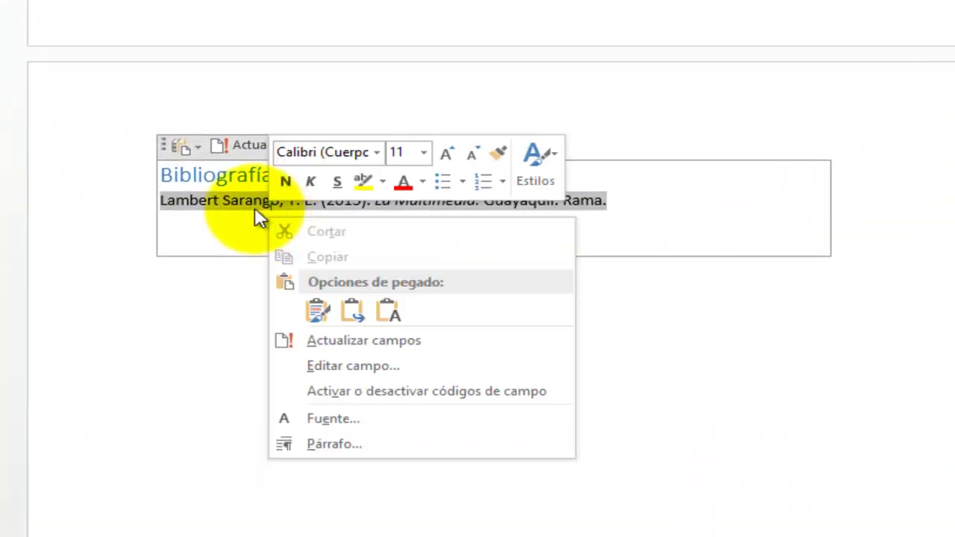
{"action": "left_click", "coordinate": [254, 208]}
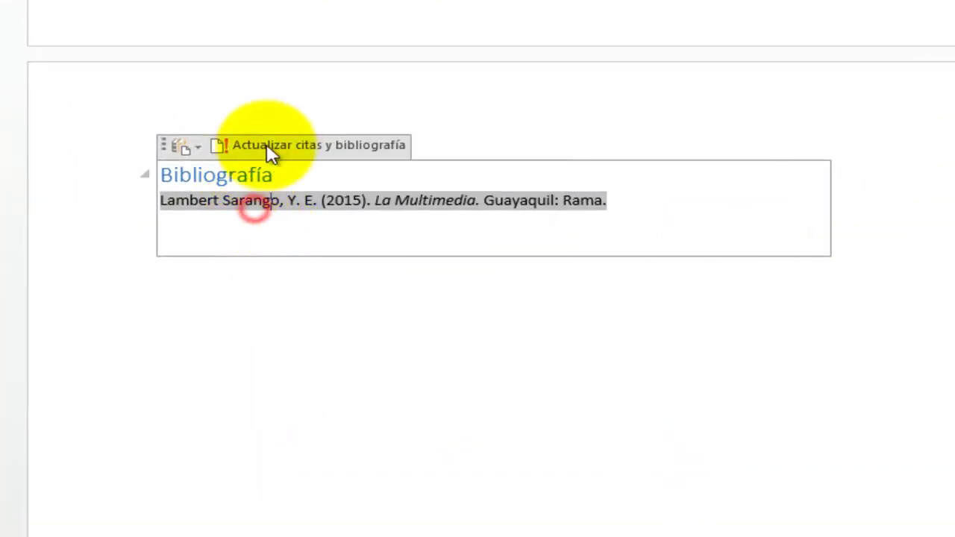
{"action": "right_click", "coordinate": [294, 204]}
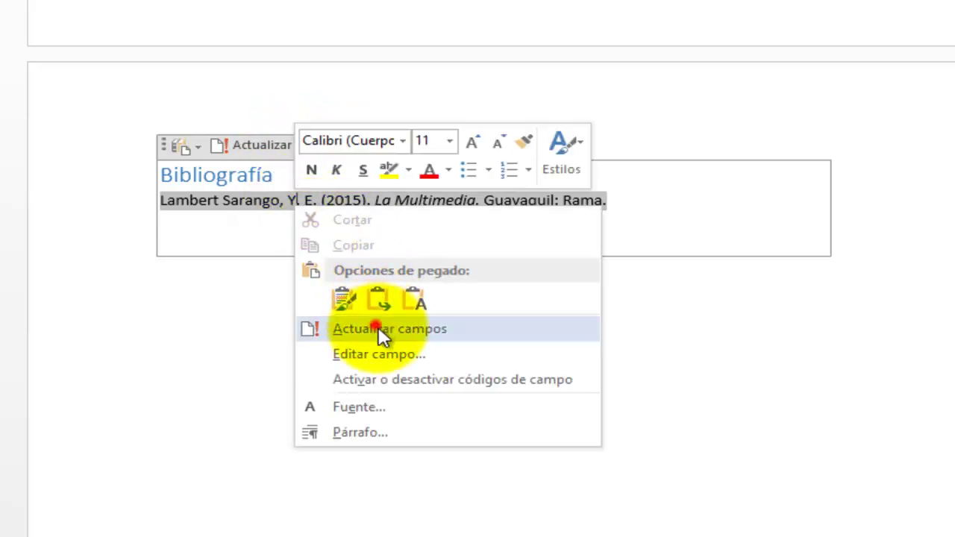
{"action": "left_click", "coordinate": [378, 328]}
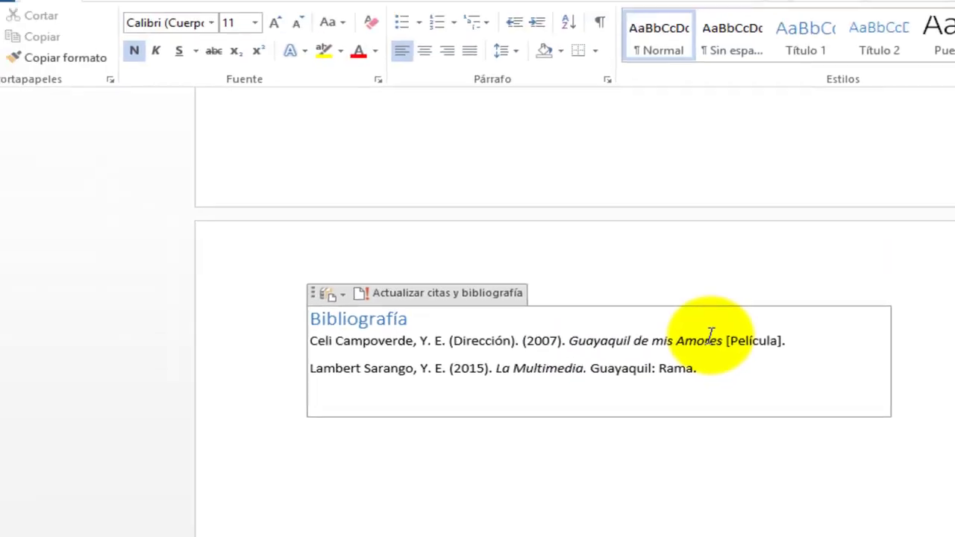
Scroll through the two-page document to review the cited paragraphs, block quote and refreshed bibliography
{"action": "scroll", "coordinate": [705, 348], "scroll_direction": "up", "scroll_amount": 10}
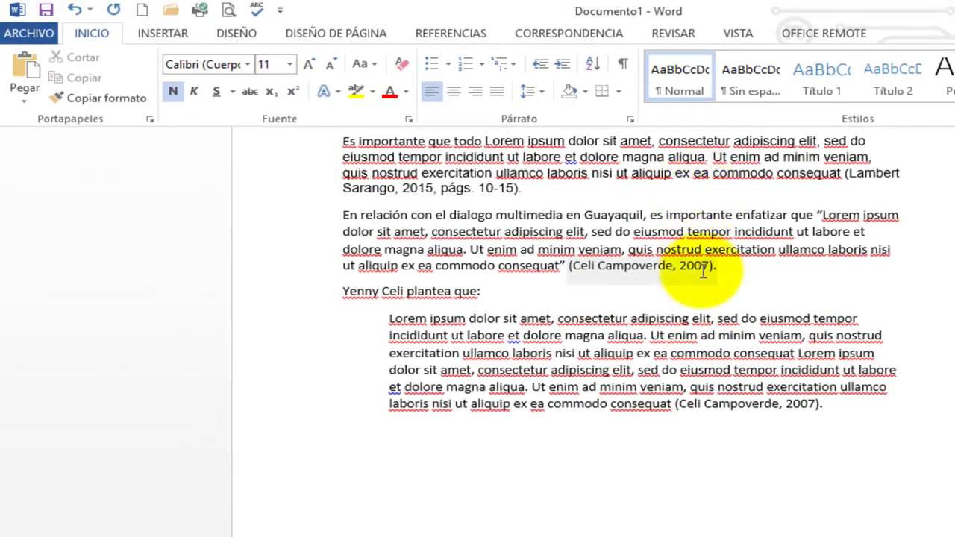
{"action": "scroll", "coordinate": [674, 299], "scroll_direction": "up", "scroll_amount": 3}
{"action": "scroll", "coordinate": [692, 337], "scroll_direction": "down", "scroll_amount": 5}
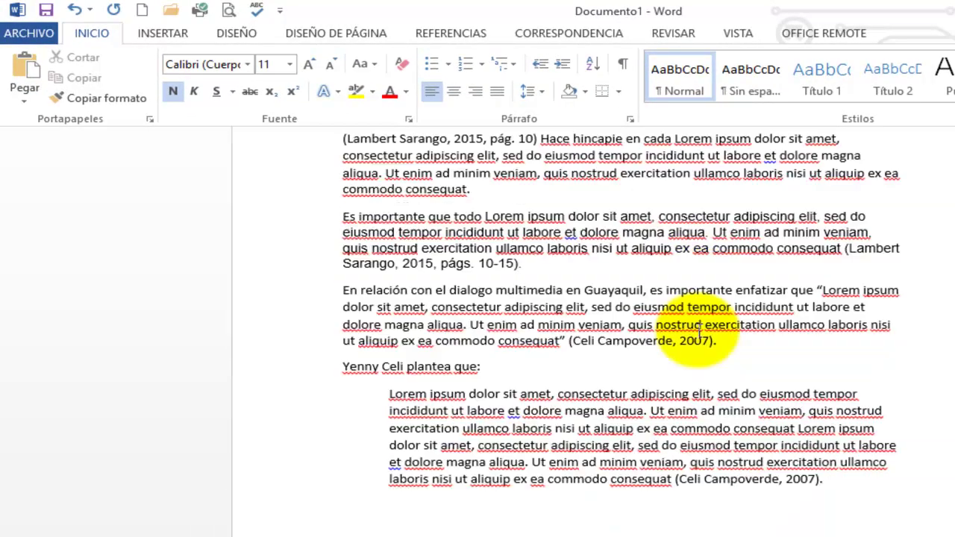
{"action": "scroll", "coordinate": [697, 335], "scroll_direction": "down", "scroll_amount": 5}
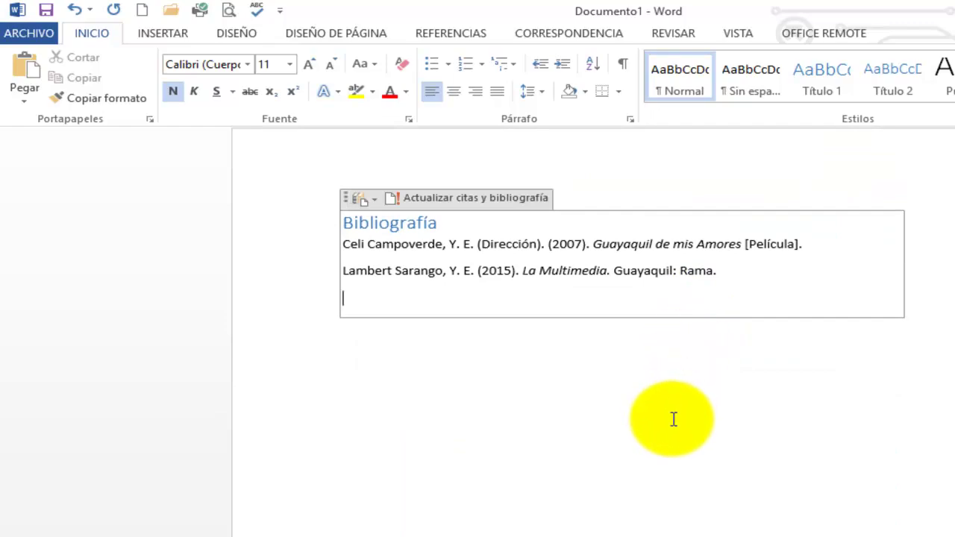
{"action": "scroll", "coordinate": [672, 420], "scroll_direction": "up", "scroll_amount": 5}
{"action": "scroll", "coordinate": [601, 473], "scroll_direction": "down", "scroll_amount": 8}
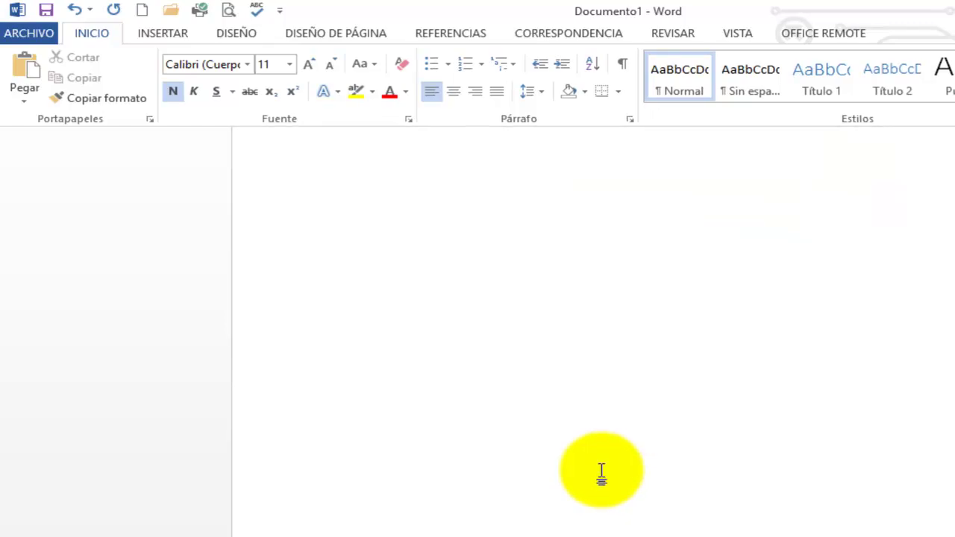
{"action": "scroll", "coordinate": [601, 473], "scroll_direction": "up", "scroll_amount": 8}
{"action": "scroll", "coordinate": [440, 276], "scroll_direction": "down", "scroll_amount": 1}
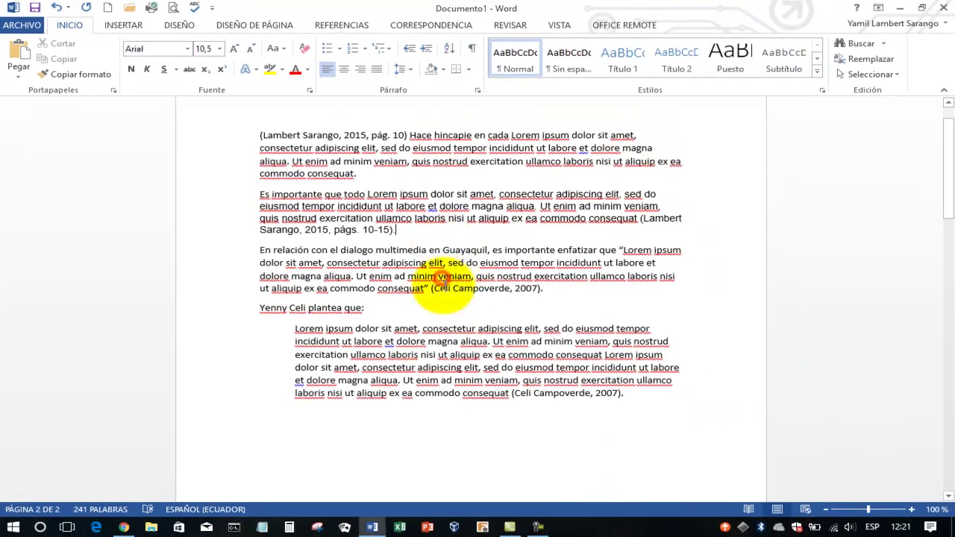
{"action": "scroll", "coordinate": [440, 276], "scroll_direction": "down", "scroll_amount": 4}
{"action": "scroll", "coordinate": [448, 282], "scroll_direction": "up", "scroll_amount": 3}
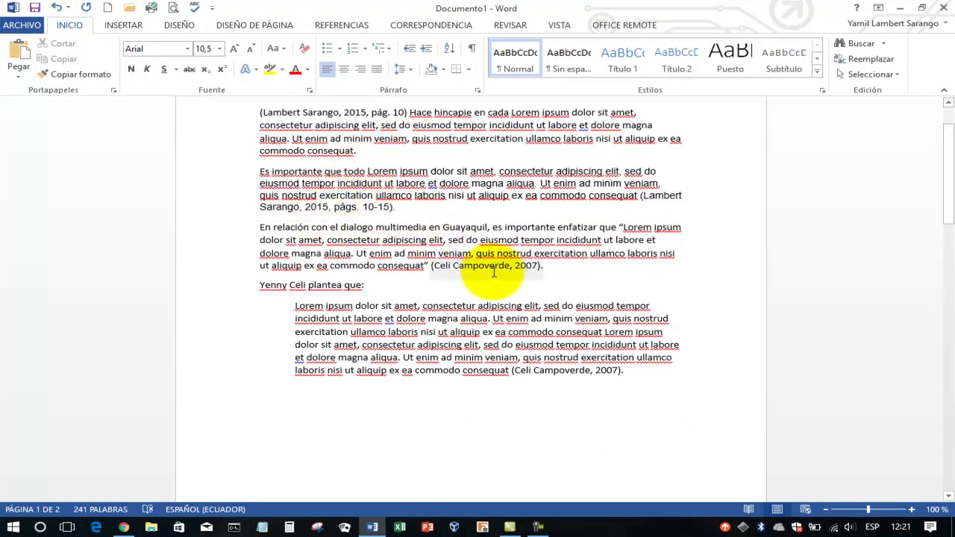
{"action": "scroll", "coordinate": [493, 272], "scroll_direction": "down", "scroll_amount": 15}
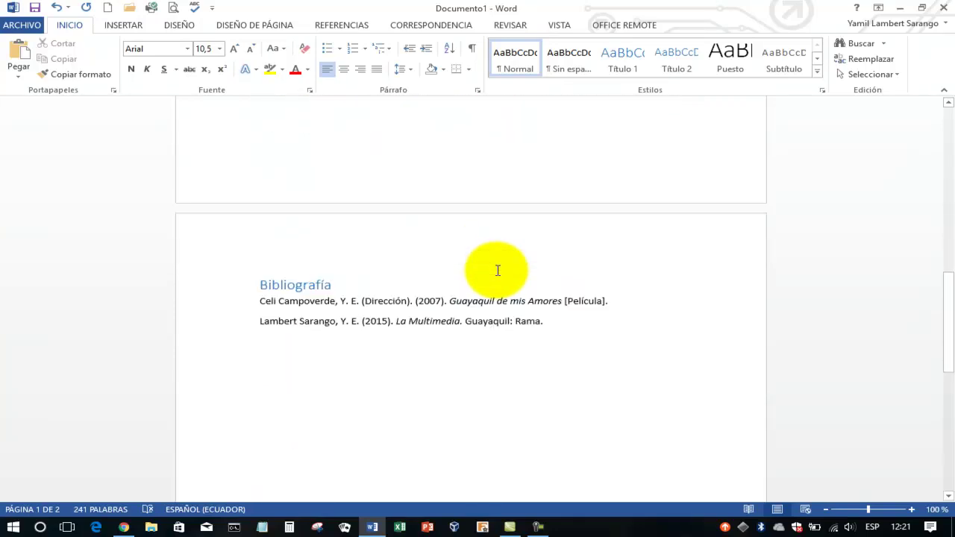
Set the citation style to Chicago, briefly trying APA before returning to Chicago
{"action": "scroll", "coordinate": [498, 270], "scroll_direction": "down", "scroll_amount": 3}
{"action": "left_click", "coordinate": [377, 213]}
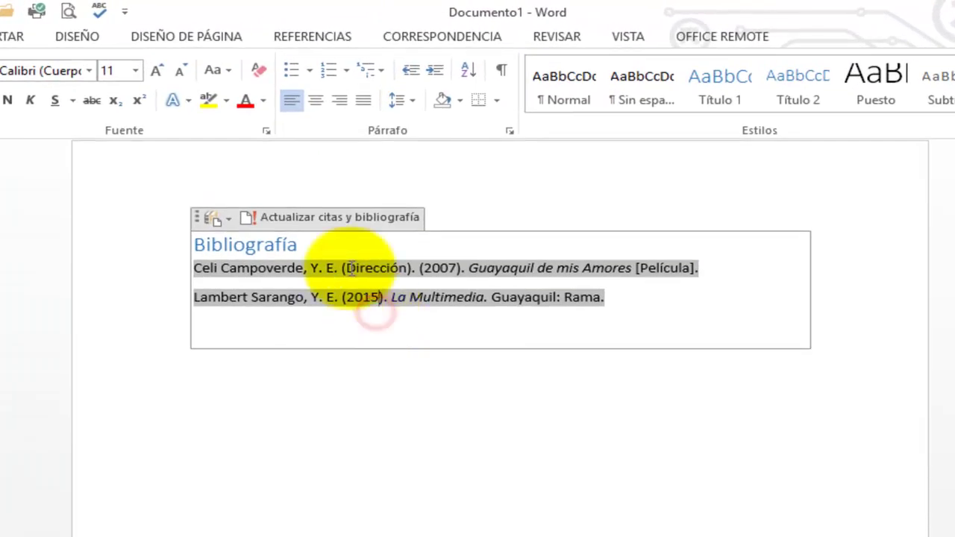
{"action": "left_click", "coordinate": [321, 39]}
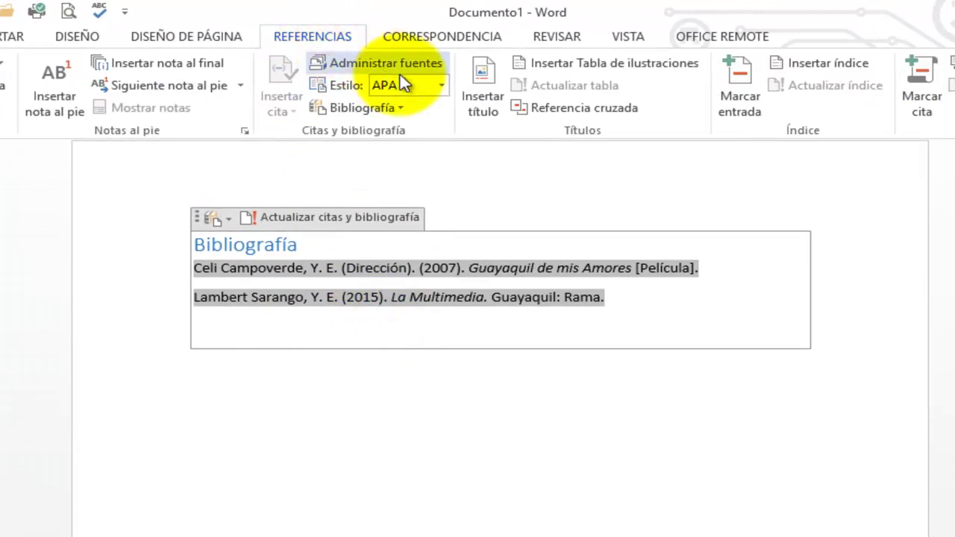
{"action": "left_click", "coordinate": [441, 86]}
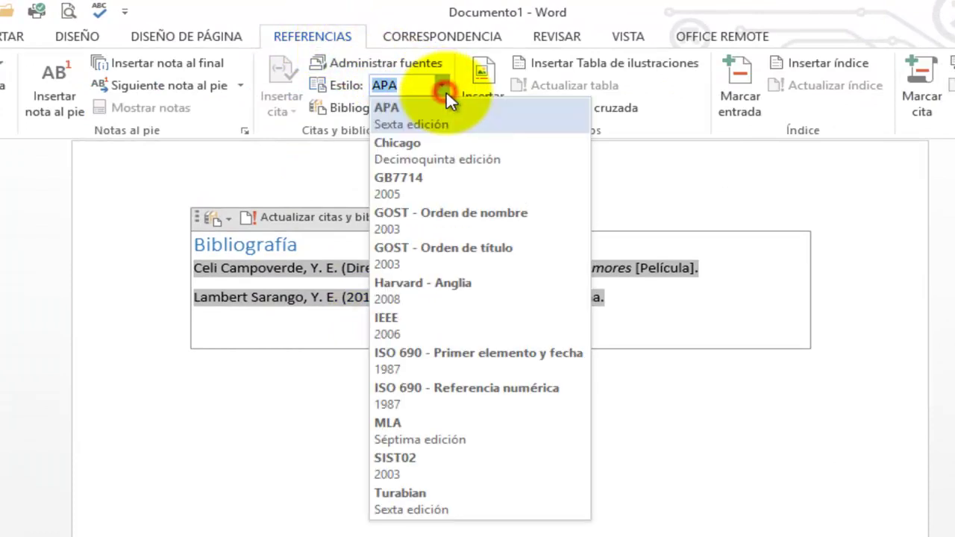
{"action": "left_click", "coordinate": [411, 143]}
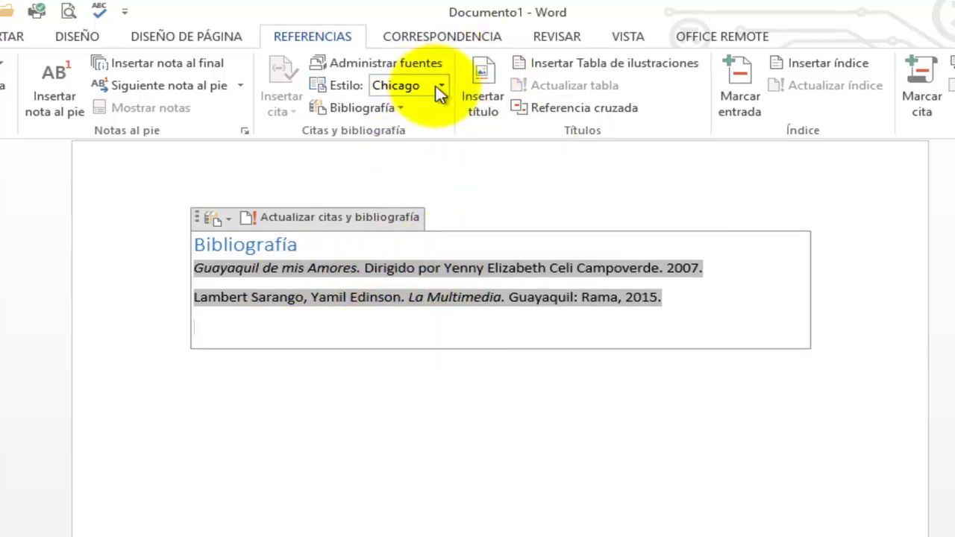
{"action": "left_click", "coordinate": [440, 85]}
{"action": "left_click", "coordinate": [418, 121]}
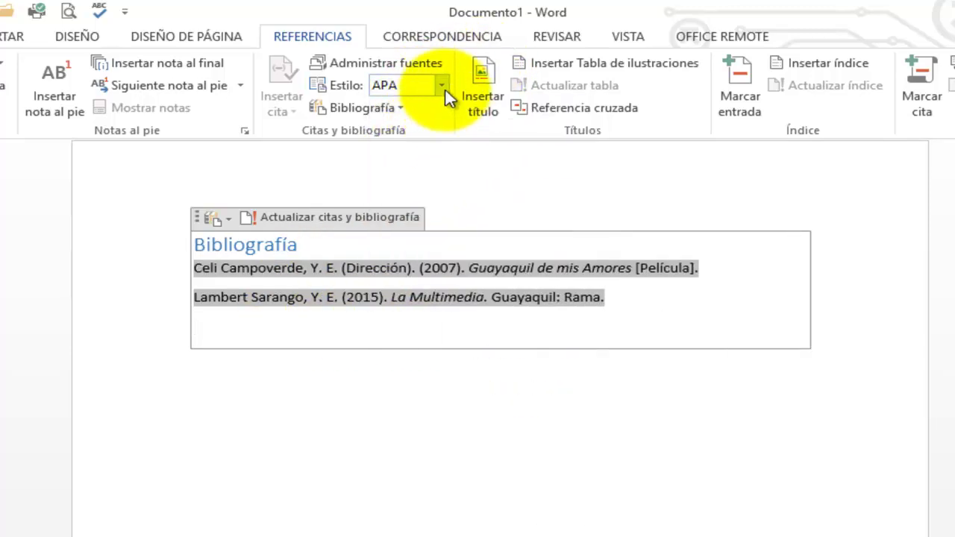
{"action": "left_click", "coordinate": [441, 86]}
{"action": "left_click", "coordinate": [427, 144]}
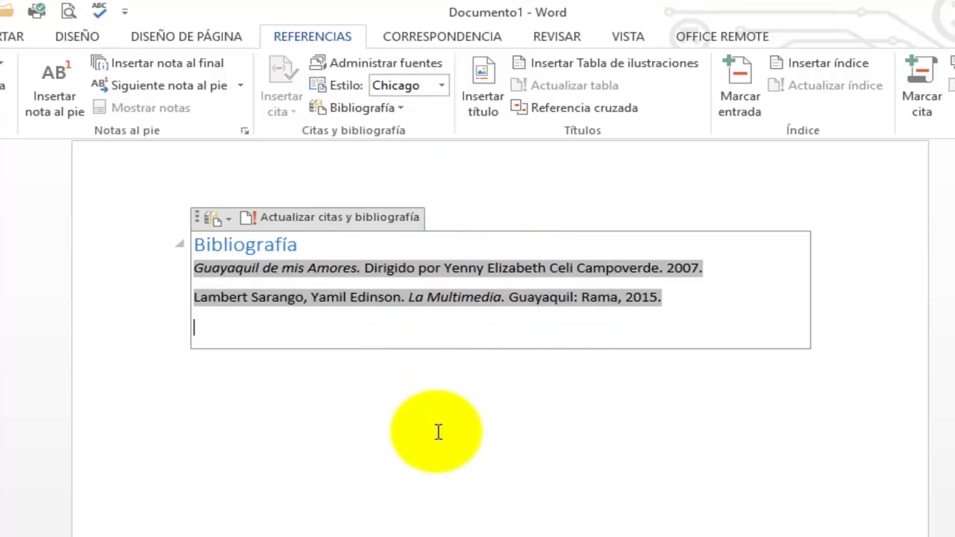
Review the Chicago-formatted document, keep Chicago as the style, and open Administrar fuentes
{"action": "scroll", "coordinate": [439, 431], "scroll_direction": "up", "scroll_amount": 5}
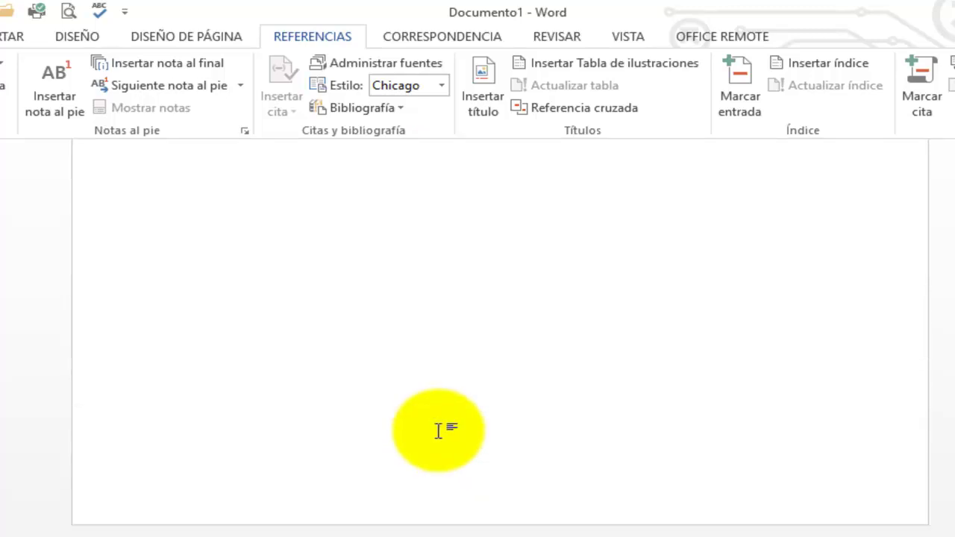
{"action": "scroll", "coordinate": [439, 427], "scroll_direction": "up", "scroll_amount": 5}
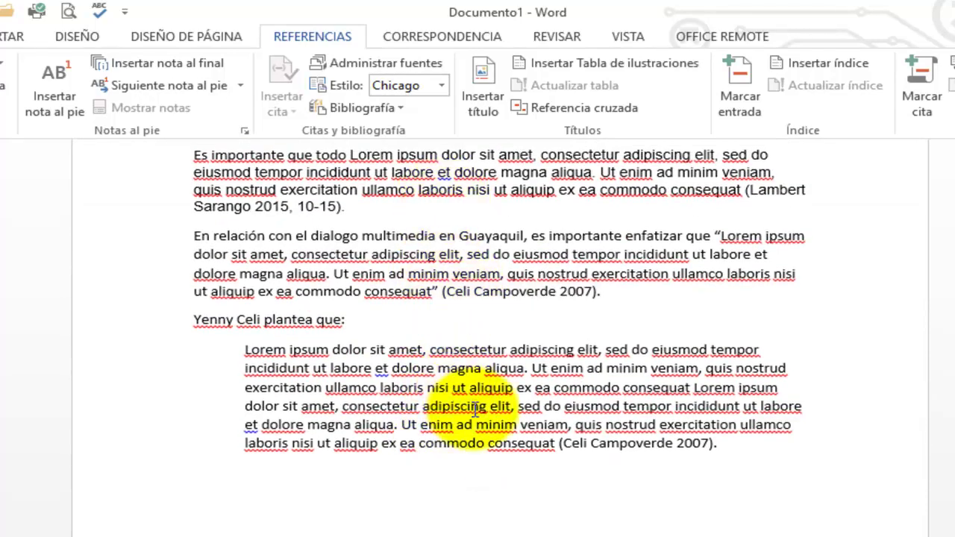
{"action": "scroll", "coordinate": [484, 415], "scroll_direction": "up", "scroll_amount": 1}
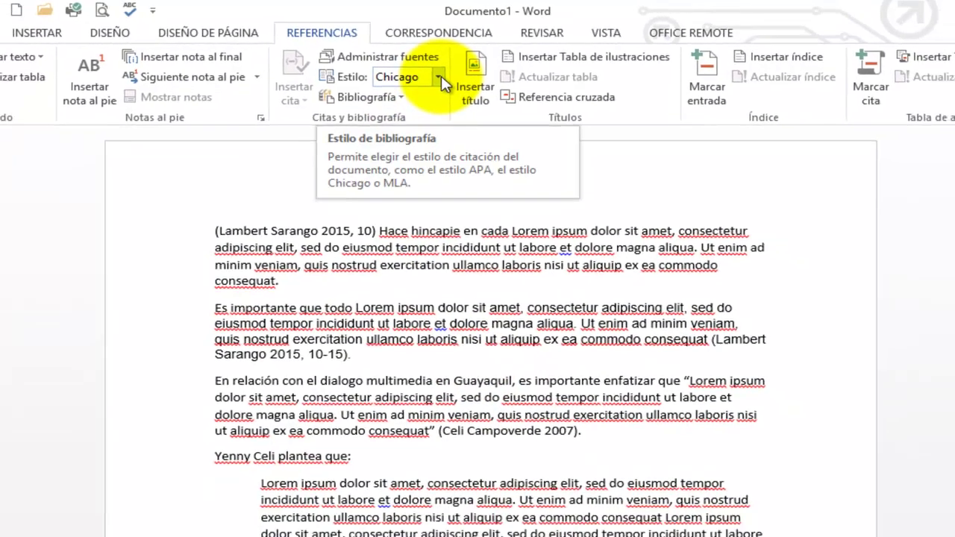
{"action": "scroll", "coordinate": [516, 408], "scroll_direction": "down", "scroll_amount": 4}
{"action": "scroll", "coordinate": [483, 283], "scroll_direction": "down", "scroll_amount": 15}
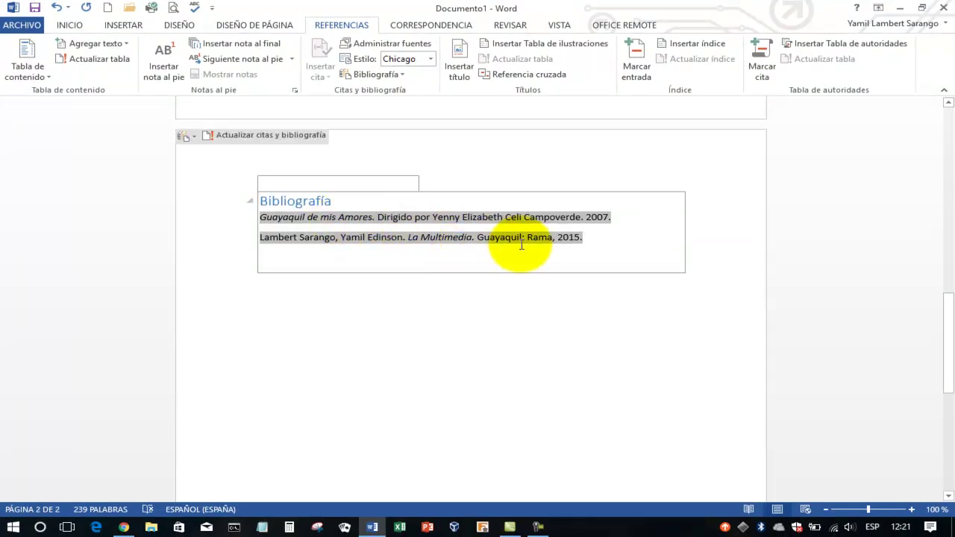
{"action": "scroll", "coordinate": [523, 244], "scroll_direction": "up", "scroll_amount": 5}
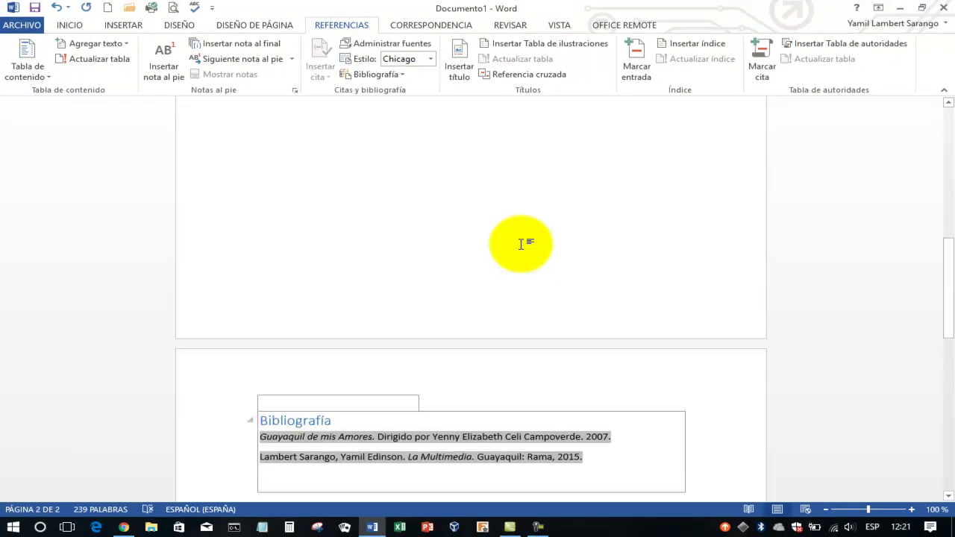
{"action": "left_click", "coordinate": [431, 58]}
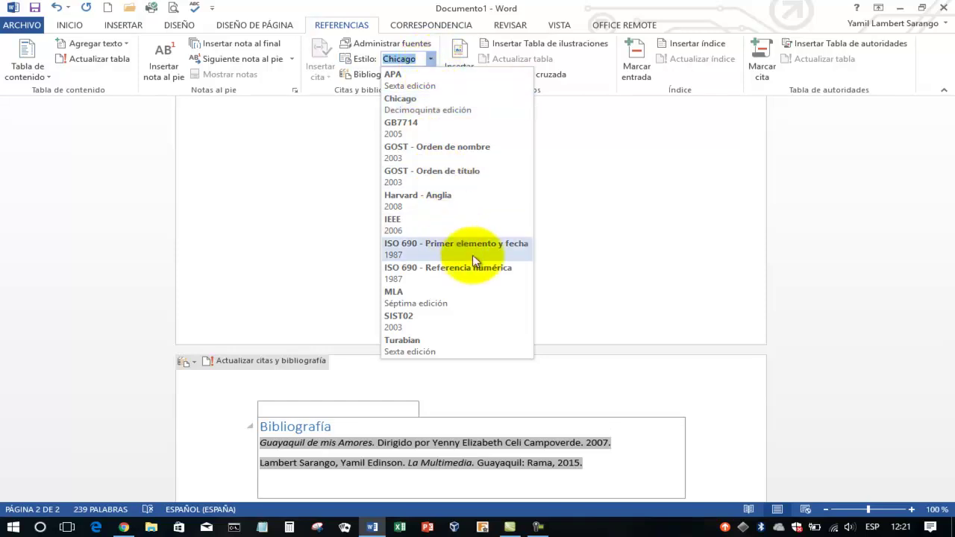
{"action": "left_click", "coordinate": [594, 292]}
{"action": "scroll", "coordinate": [596, 292], "scroll_direction": "down", "scroll_amount": 3}
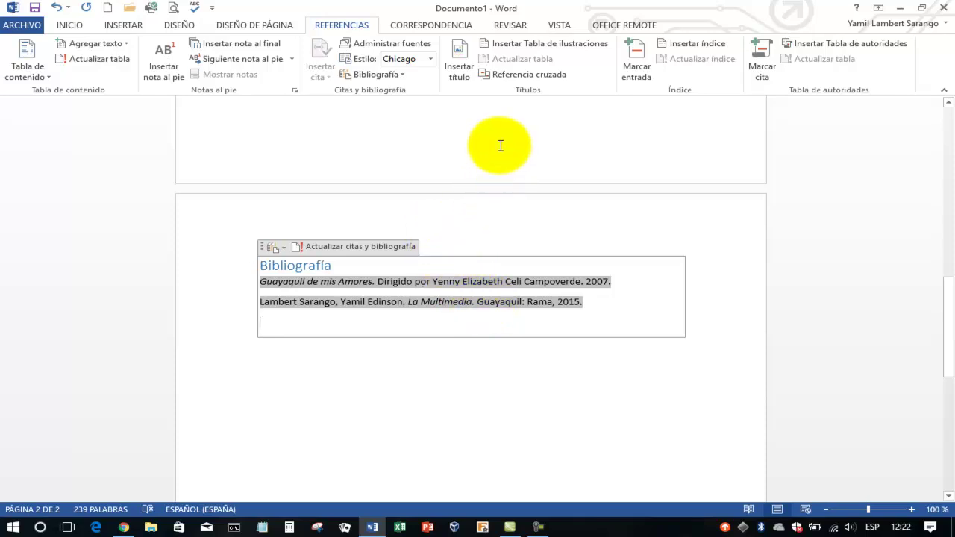
{"action": "left_click", "coordinate": [379, 47]}
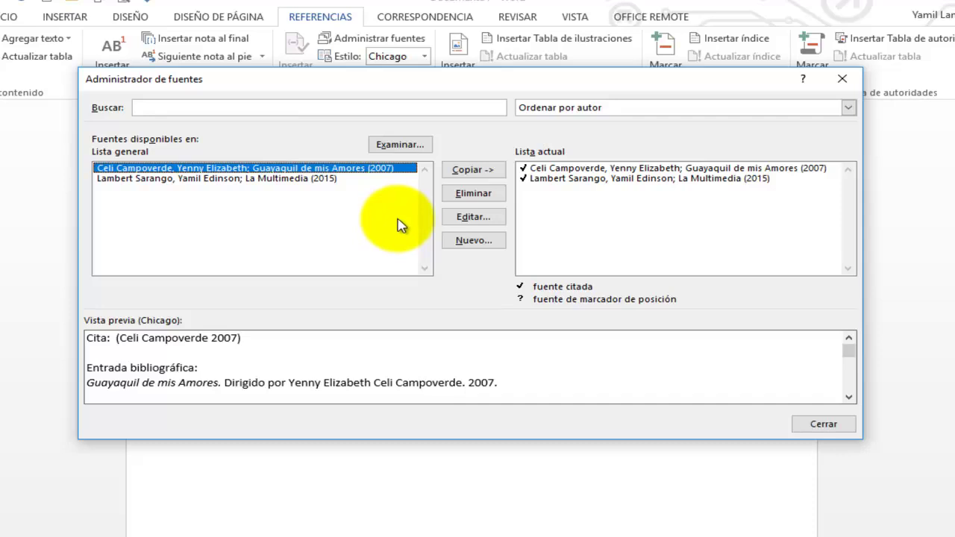
Browse the source types for a new source, cancel it, and close Administrador de fuentes
{"action": "left_click", "coordinate": [481, 240]}
{"action": "left_click", "coordinate": [469, 209]}
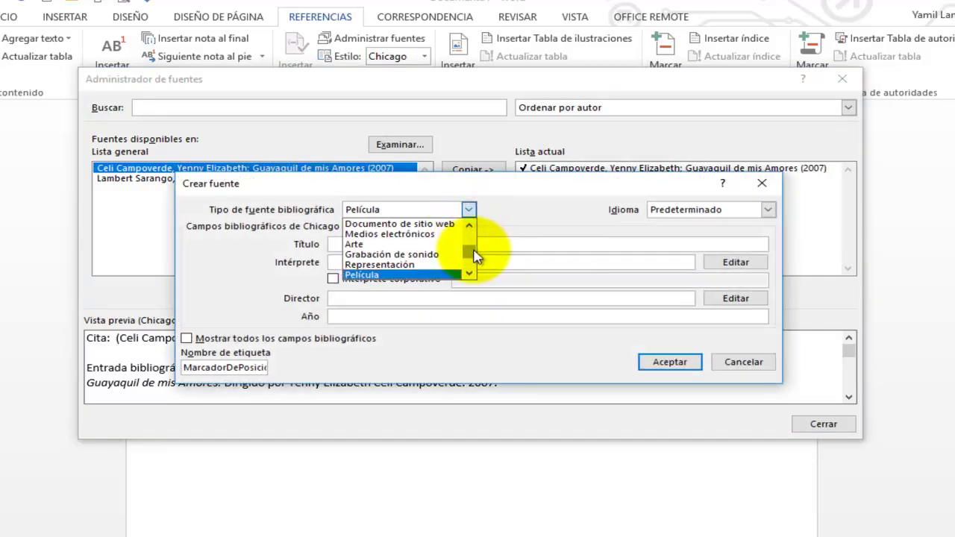
{"action": "scroll", "coordinate": [472, 245], "scroll_direction": "up", "scroll_amount": 3}
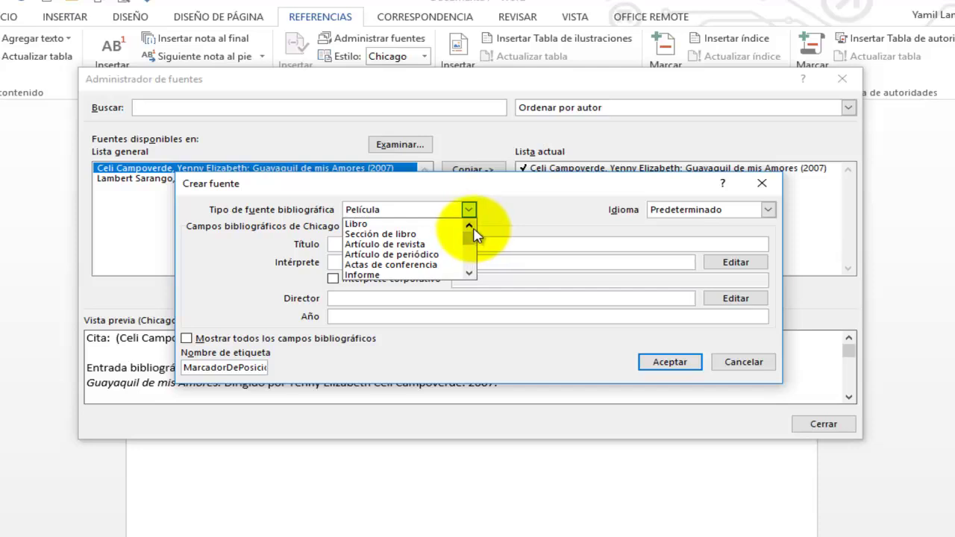
{"action": "left_click", "coordinate": [469, 274]}
{"action": "left_click", "coordinate": [469, 274]}
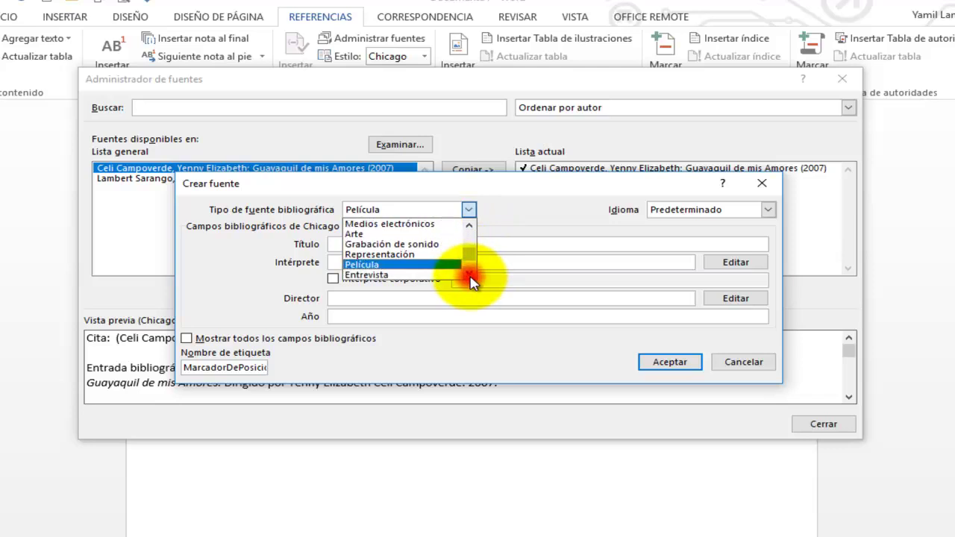
{"action": "left_click", "coordinate": [469, 274]}
{"action": "left_click", "coordinate": [469, 224]}
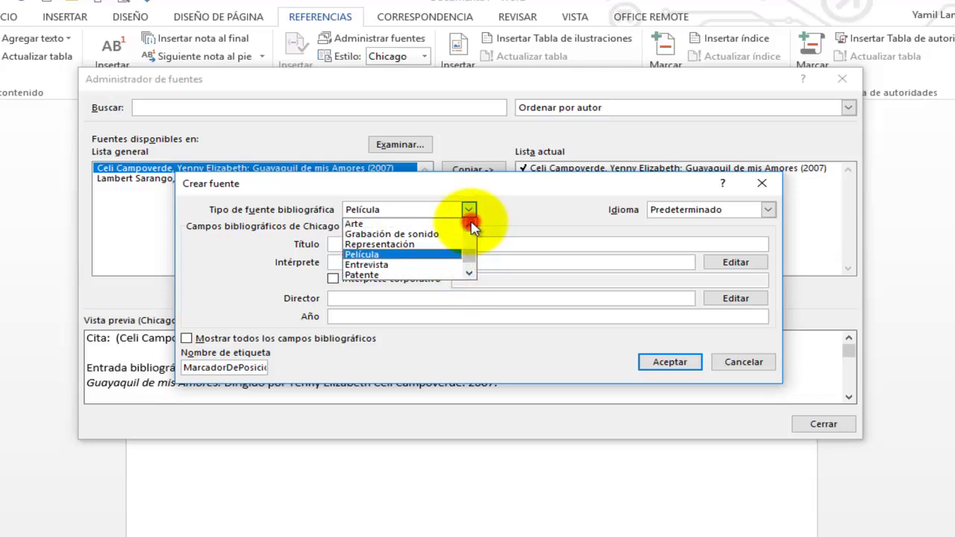
{"action": "left_click", "coordinate": [469, 224]}
{"action": "left_click", "coordinate": [469, 224]}
{"action": "left_click", "coordinate": [470, 223]}
{"action": "left_click", "coordinate": [470, 224]}
{"action": "left_click", "coordinate": [469, 224]}
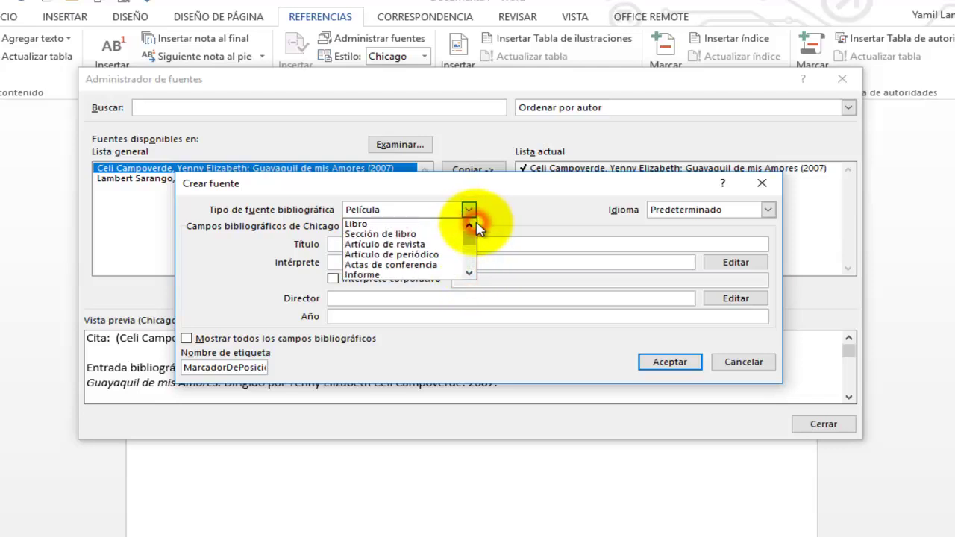
{"action": "left_click", "coordinate": [755, 368]}
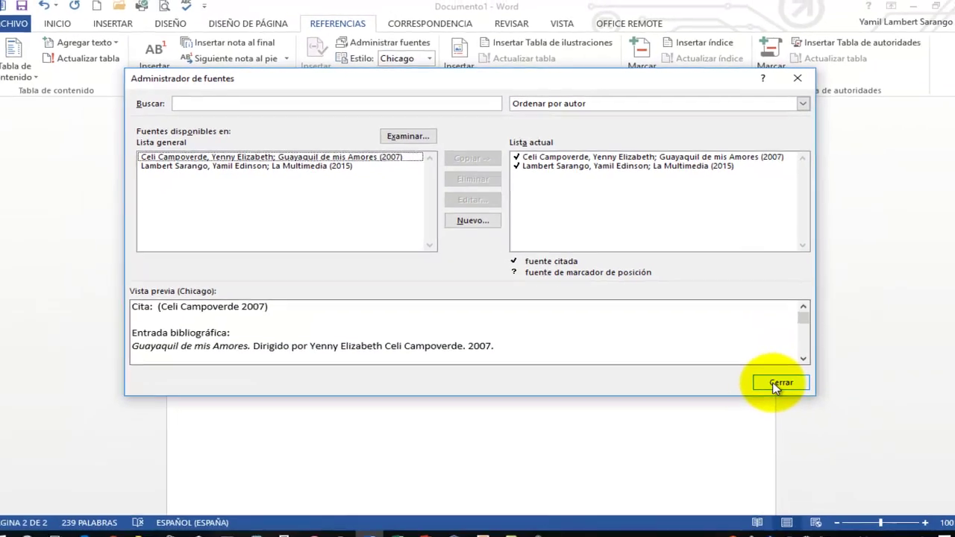
{"action": "left_click", "coordinate": [812, 421]}
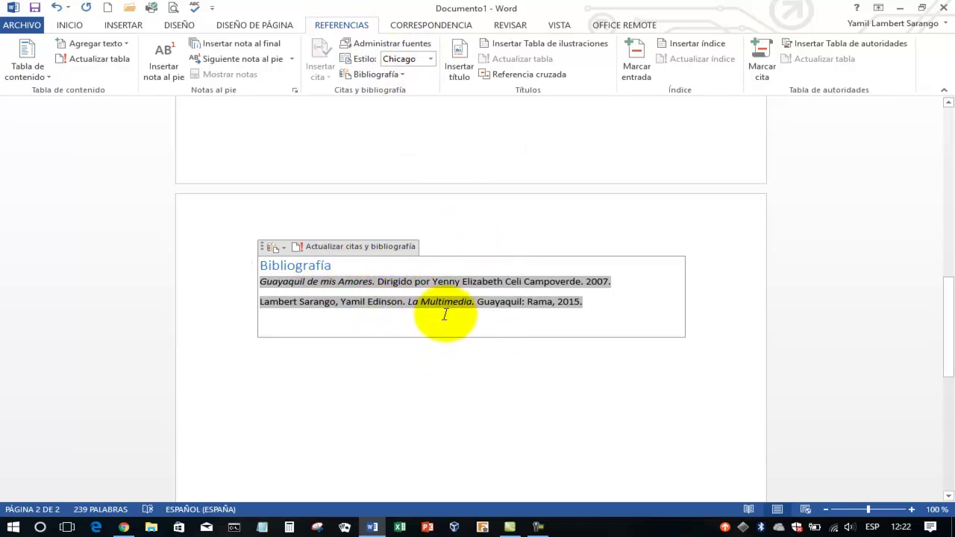
Start a new line below the block quote with 'Segun' and an empty pair of quotation marks
{"action": "scroll", "coordinate": [445, 314], "scroll_direction": "up", "scroll_amount": 5}
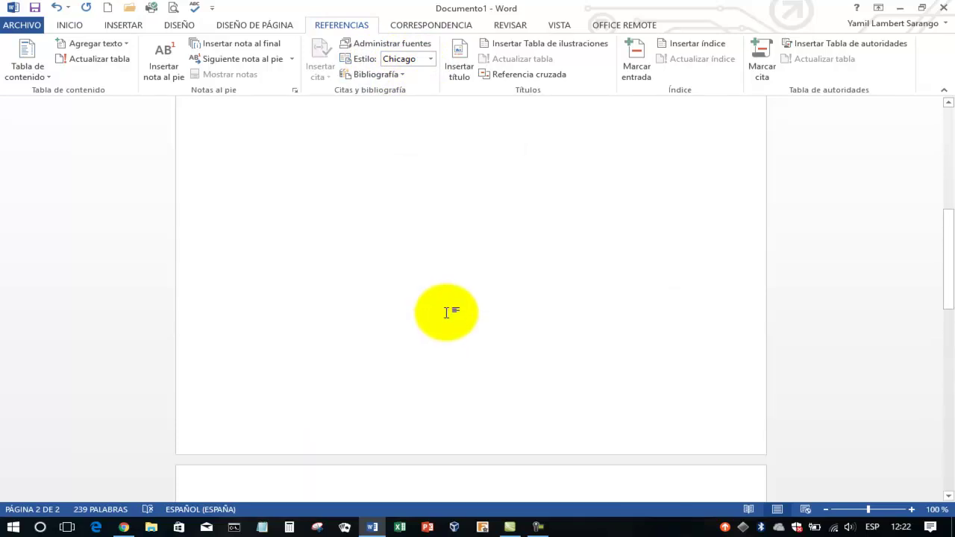
{"action": "scroll", "coordinate": [448, 311], "scroll_direction": "up", "scroll_amount": 6}
{"action": "scroll", "coordinate": [458, 277], "scroll_direction": "down", "scroll_amount": 3}
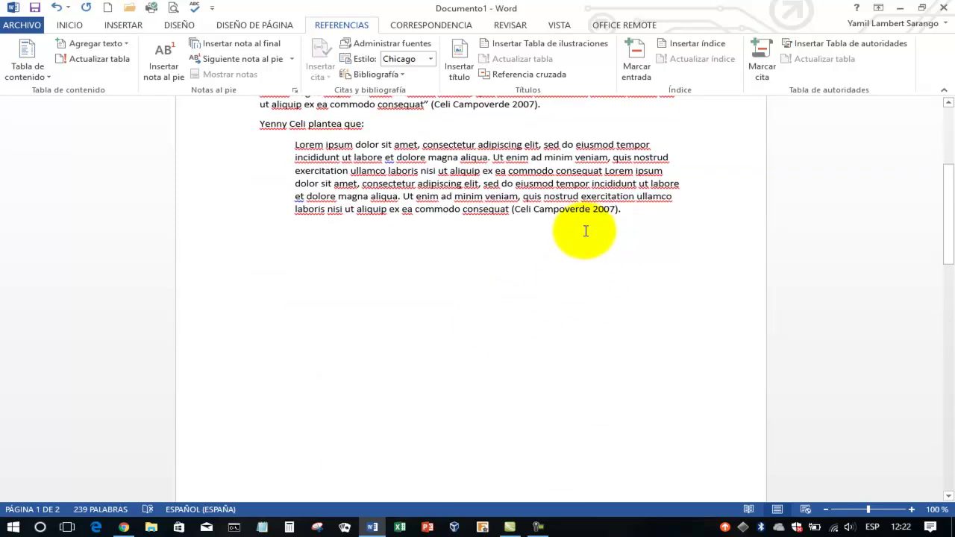
{"action": "left_click", "coordinate": [505, 241]}
{"action": "left_click", "coordinate": [282, 237]}
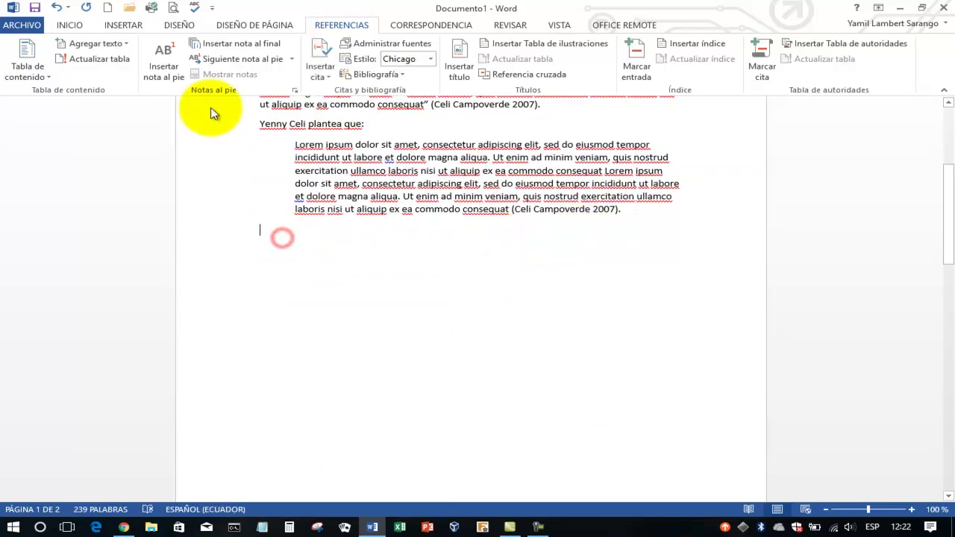
{"action": "left_click", "coordinate": [69, 25]}
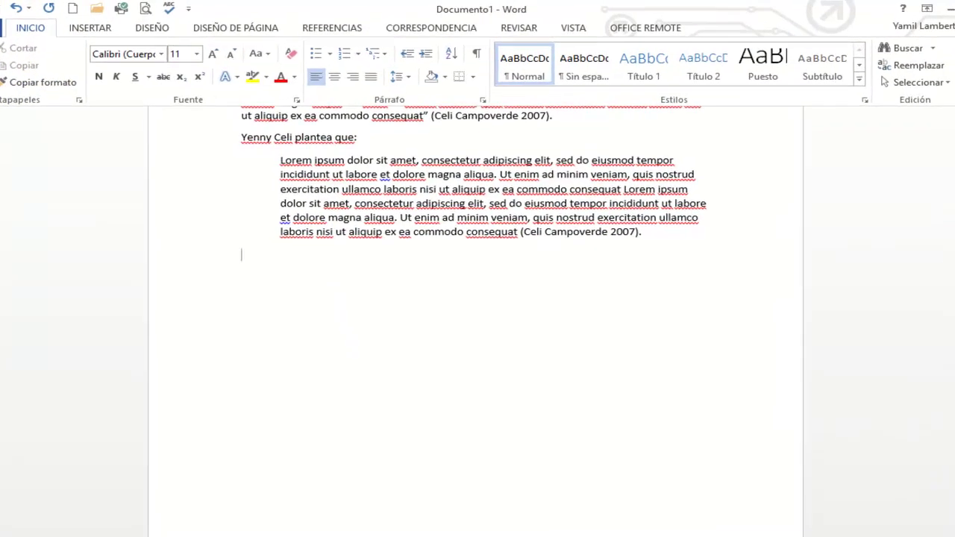
{"action": "type", "text": "Segun"}
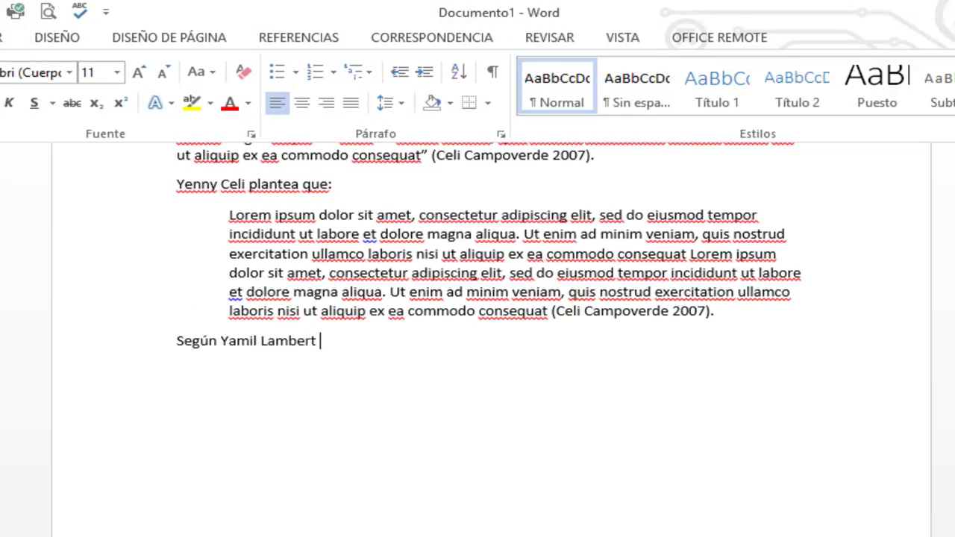
{"action": "type", "text": "“"}
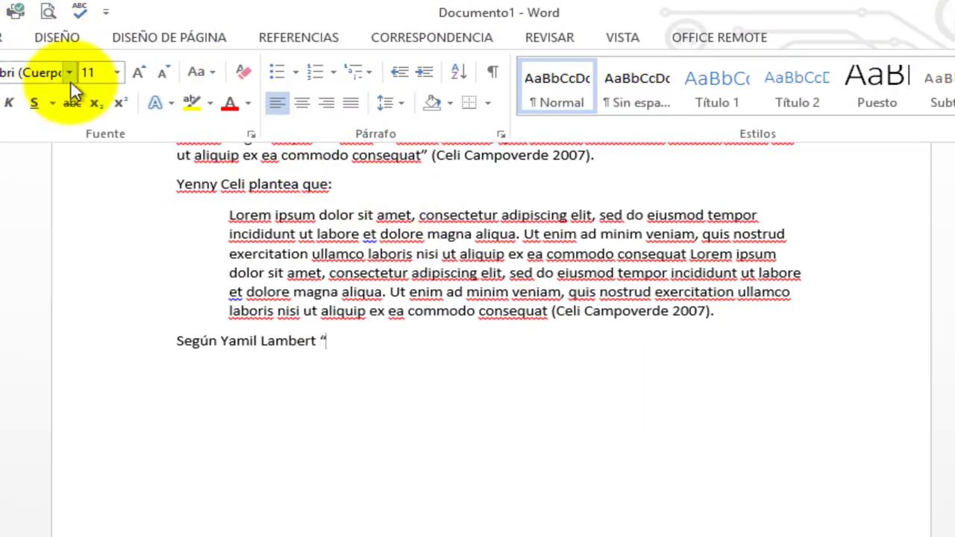
{"action": "type", "text": "”"}
{"action": "key", "text": "Left"}
Paste the Lorem ipsum passage between the quotes as unformatted Unicode text
{"action": "left_click", "coordinate": [23, 104]}
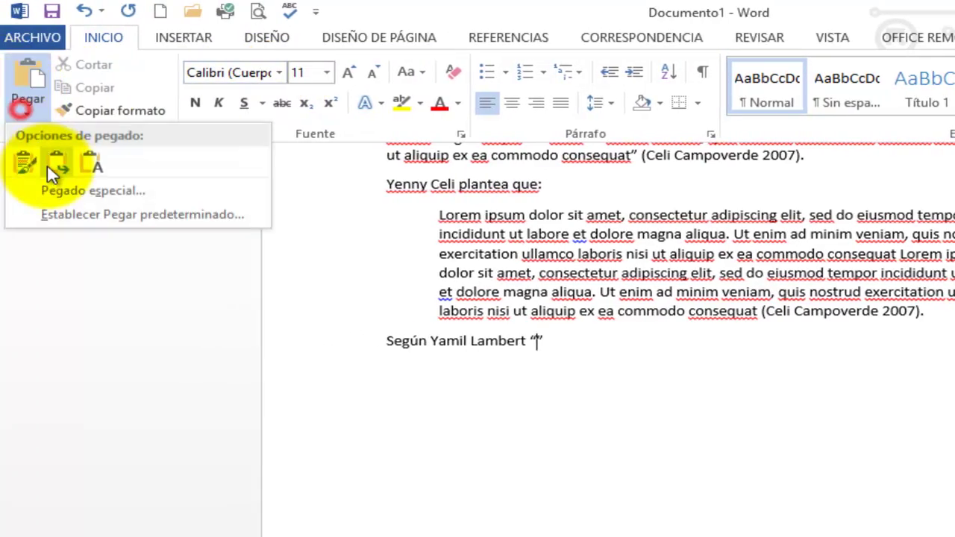
{"action": "left_click", "coordinate": [60, 190]}
{"action": "left_click", "coordinate": [584, 320]}
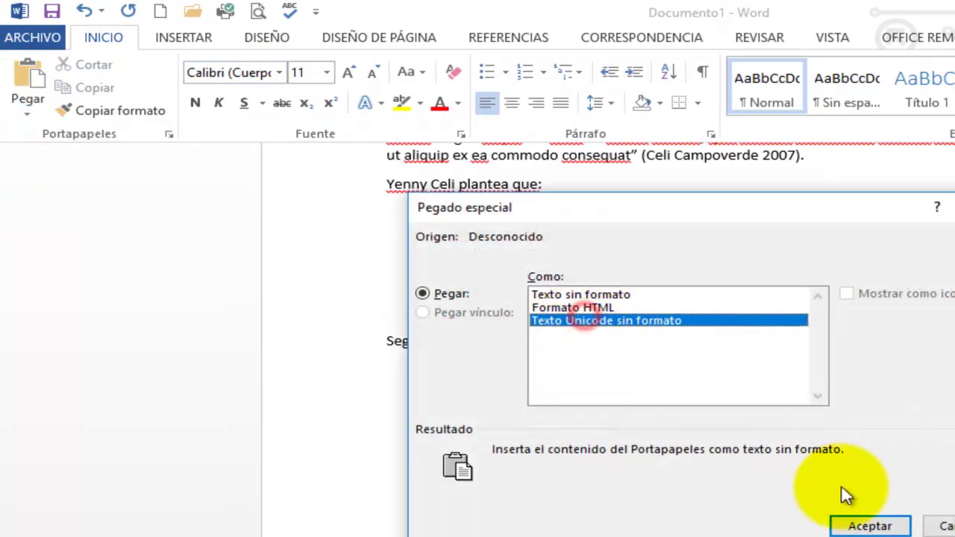
{"action": "left_click", "coordinate": [850, 524]}
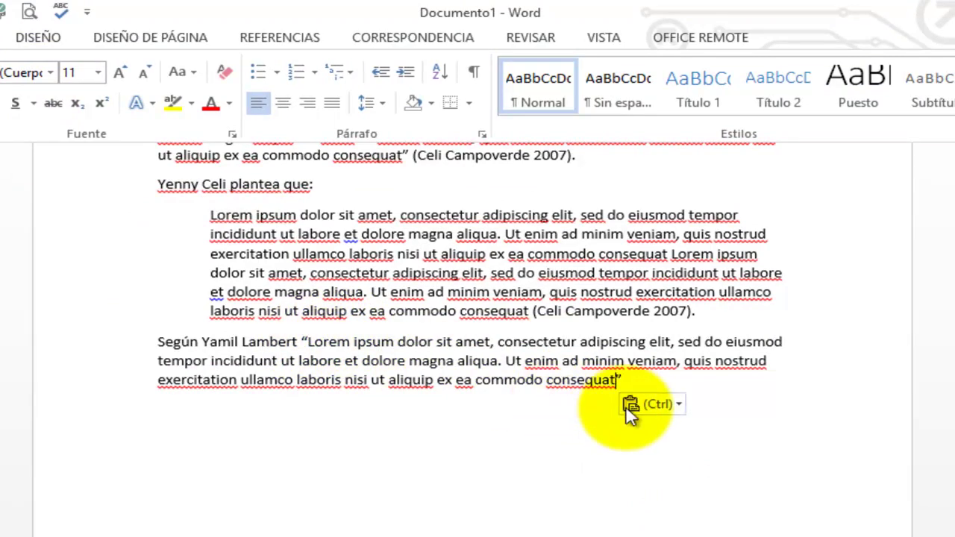
{"action": "key", "text": "Right"}
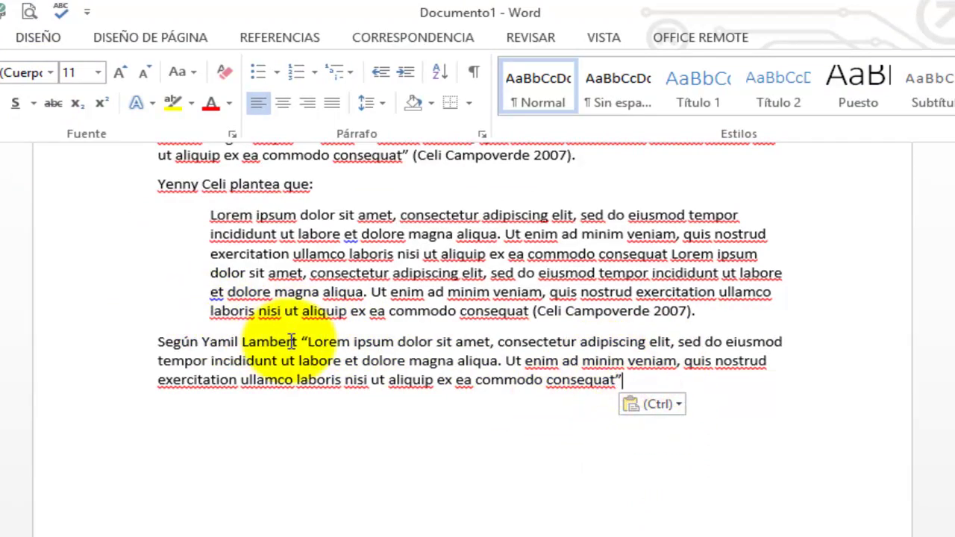
{"action": "left_click", "coordinate": [297, 341]}
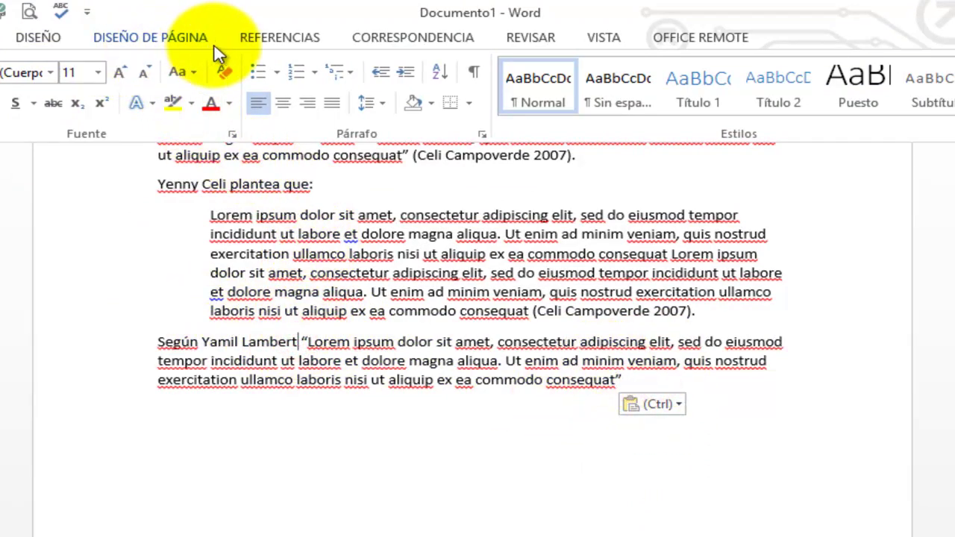
{"action": "left_click", "coordinate": [273, 38]}
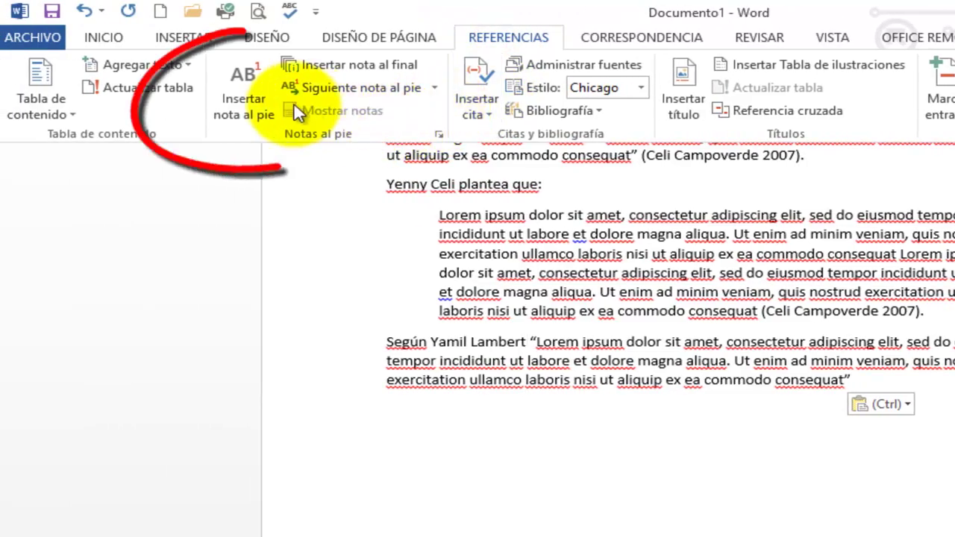
Insert footnote 1 after the author's name and cite the 2015 La Multimedia source in it
{"action": "left_click", "coordinate": [242, 100]}
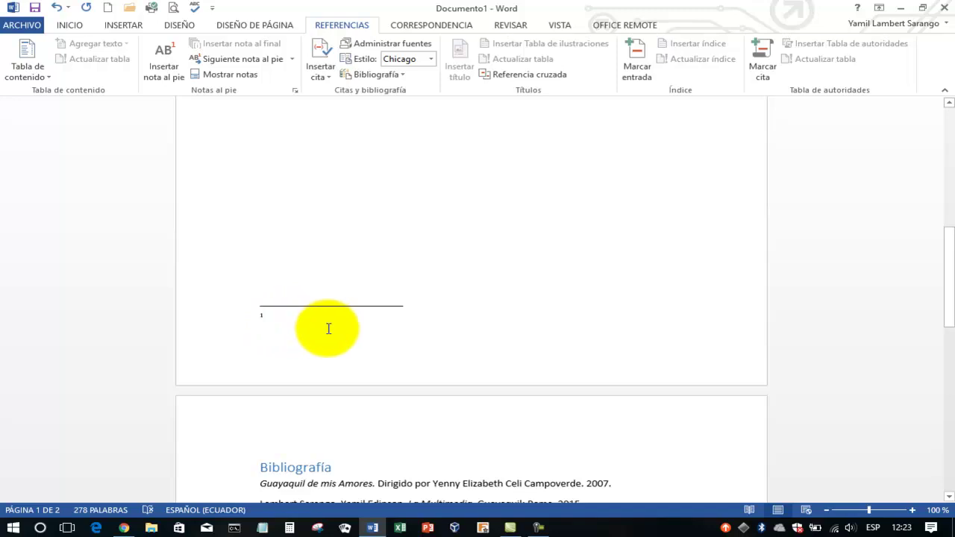
{"action": "scroll", "coordinate": [328, 326], "scroll_direction": "up", "scroll_amount": 4}
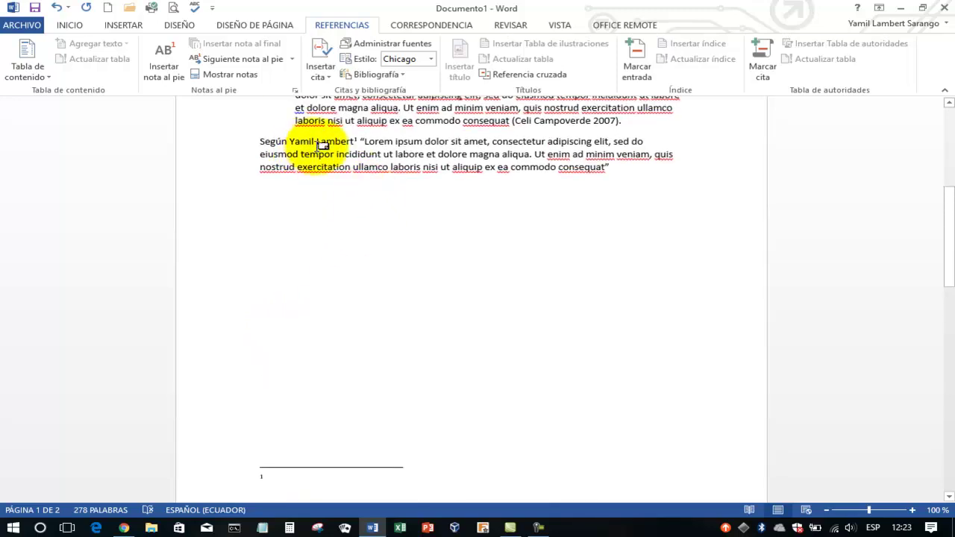
{"action": "scroll", "coordinate": [373, 234], "scroll_direction": "down", "scroll_amount": 4}
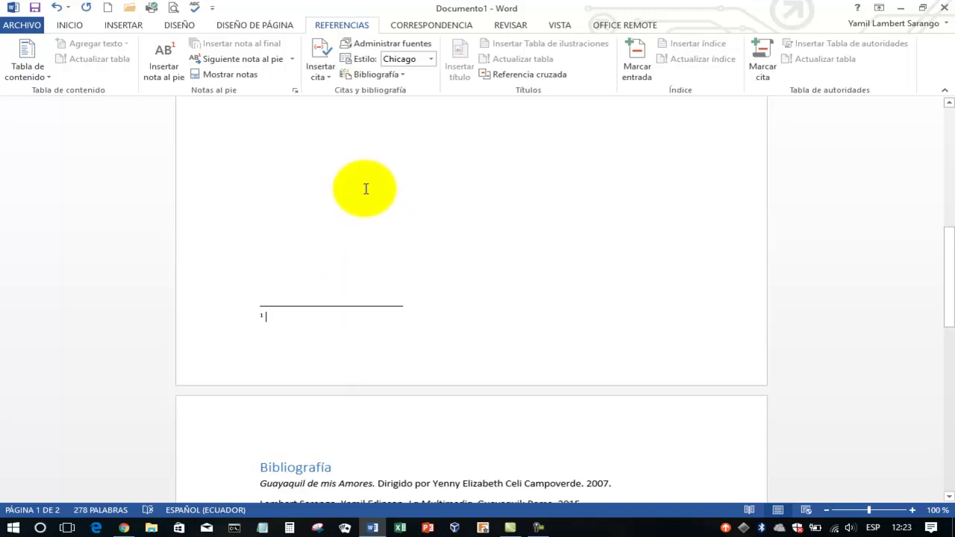
{"action": "left_click", "coordinate": [320, 74]}
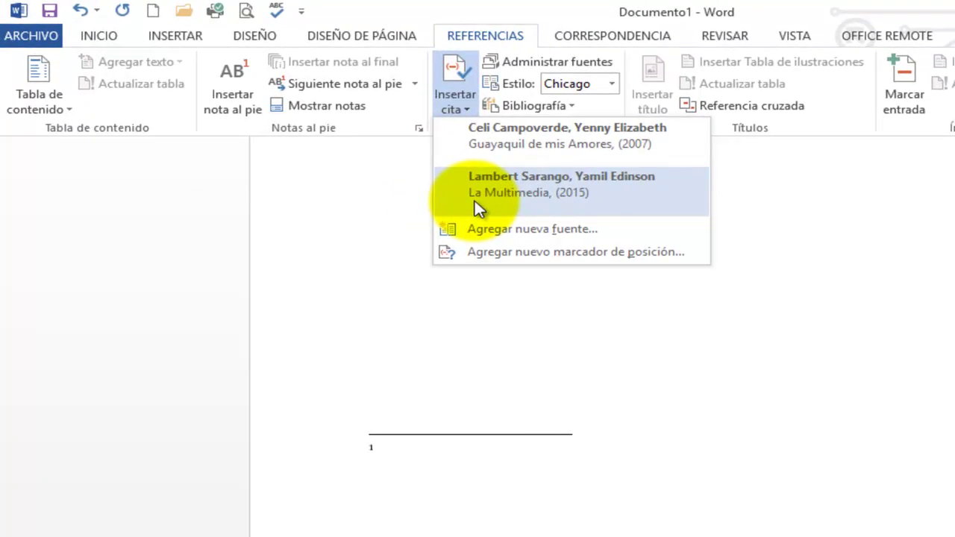
{"action": "left_click", "coordinate": [475, 201]}
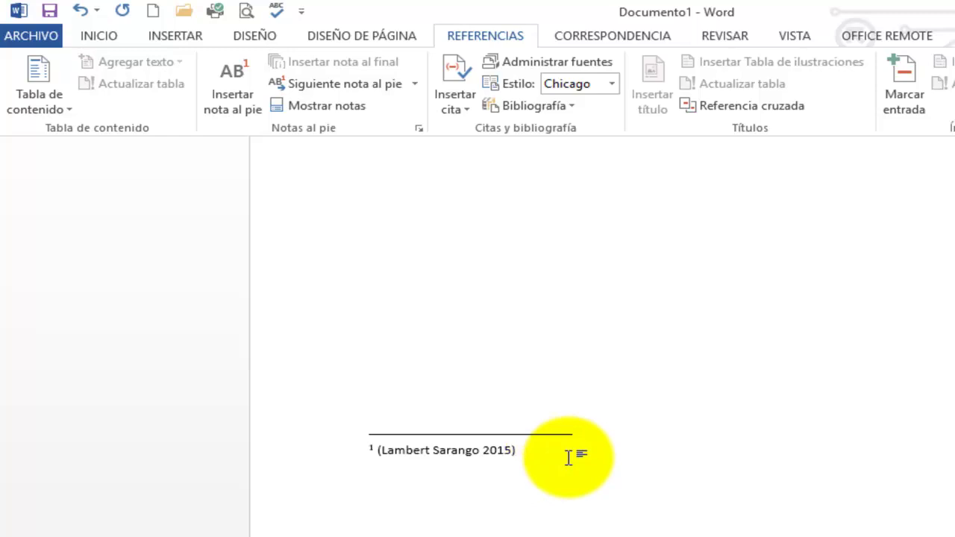
Replace the footnote's short citation with an inserted Chicago bibliography
{"action": "key", "text": "BackSpace"}
{"action": "key", "text": "BackSpace"}
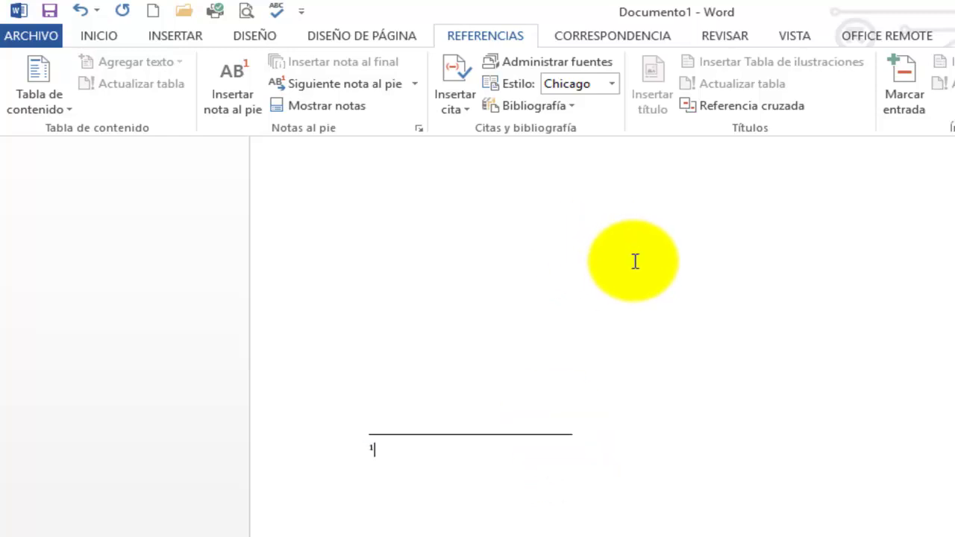
{"action": "left_click", "coordinate": [459, 113]}
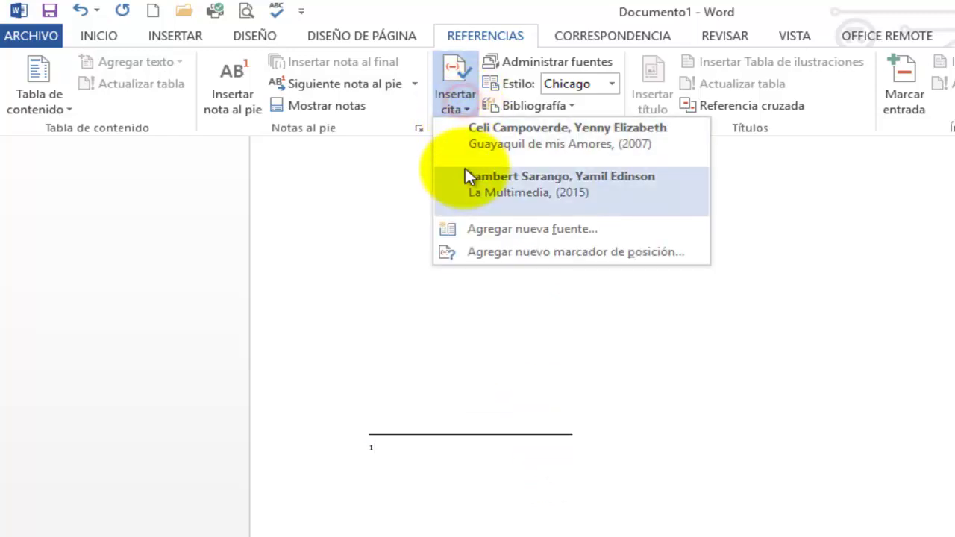
{"action": "left_click", "coordinate": [597, 112]}
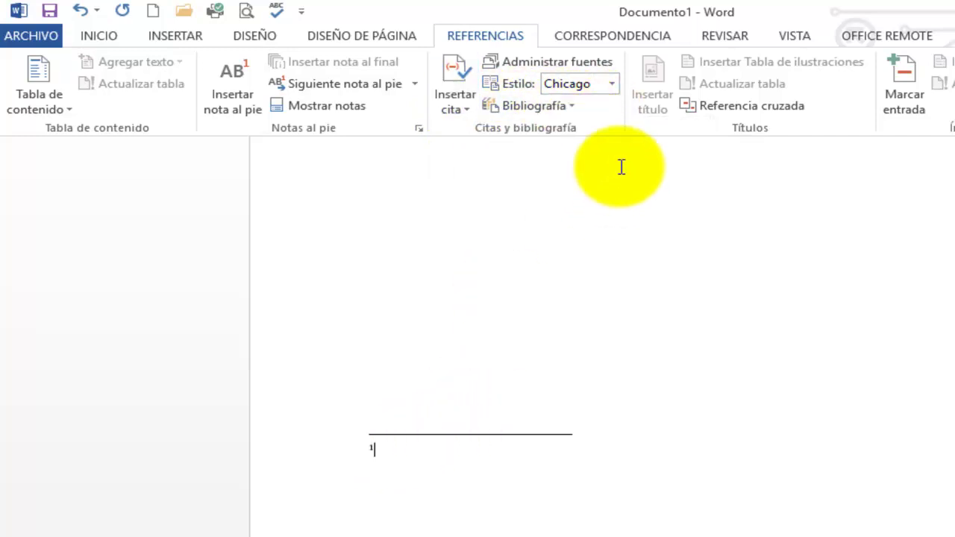
{"action": "left_click", "coordinate": [571, 108]}
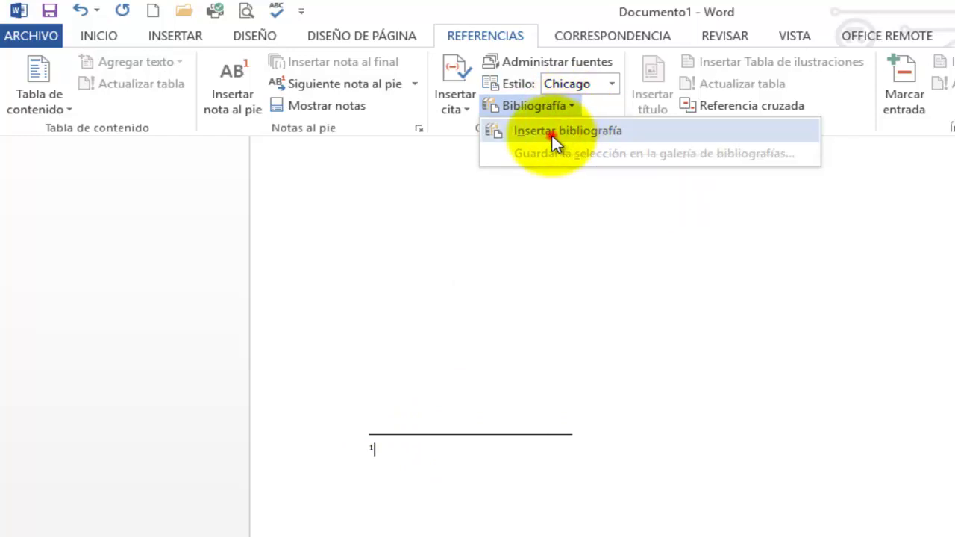
{"action": "left_click", "coordinate": [551, 134]}
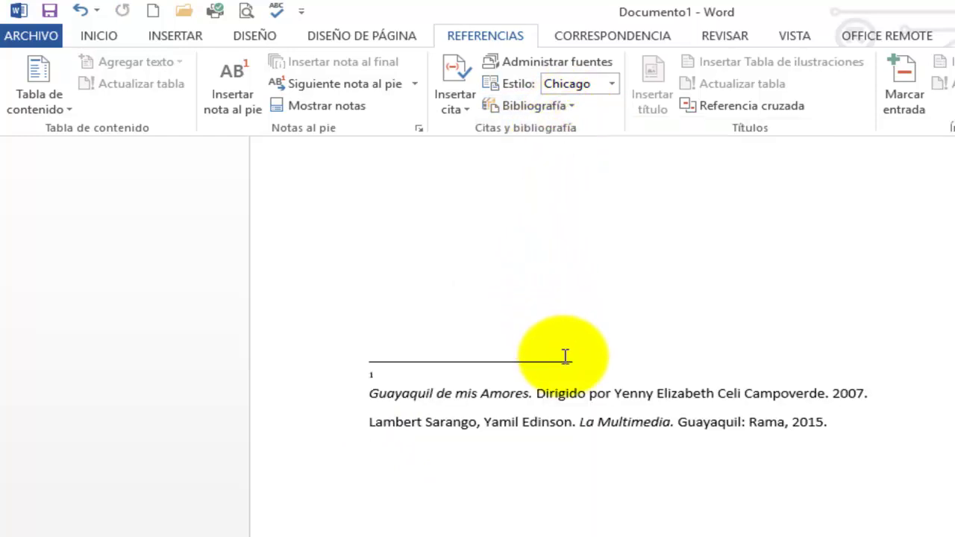
Remove the Guayaquil de mis Amores entry and join the La Multimedia reference onto footnote 1's line
{"action": "left_click", "coordinate": [876, 396]}
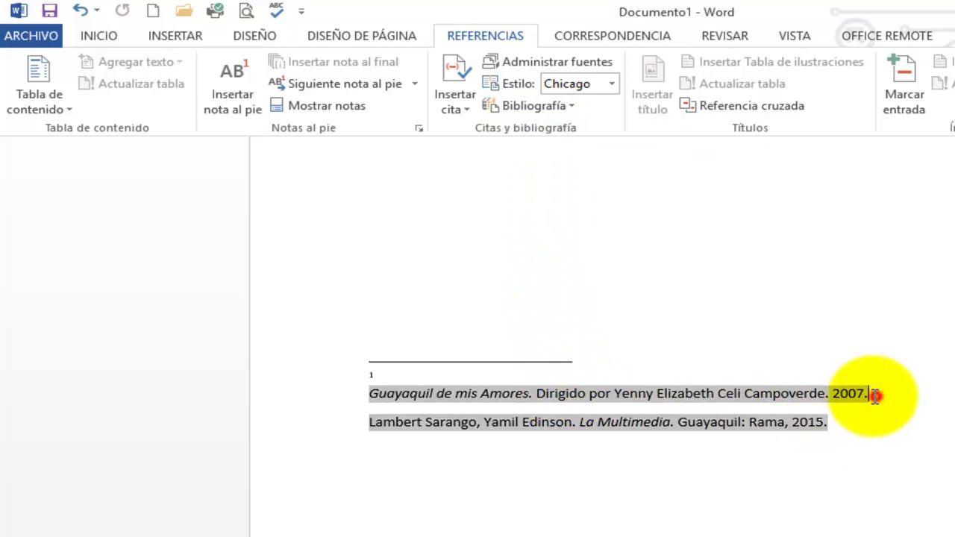
{"action": "left_click_drag", "start_coordinate": [411, 398], "coordinate": [364, 391]}
{"action": "key", "text": "Delete"}
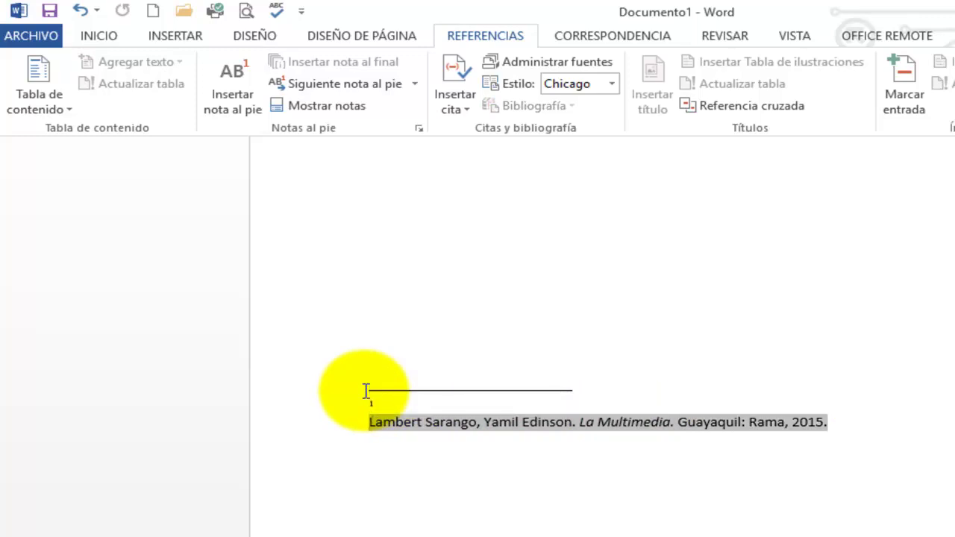
{"action": "key", "text": "ctrl+z"}
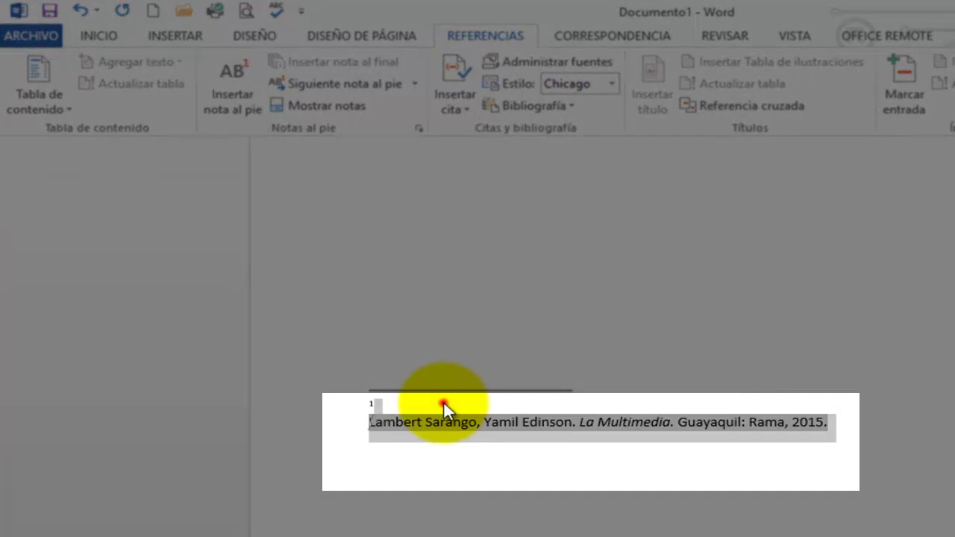
{"action": "left_click", "coordinate": [443, 403]}
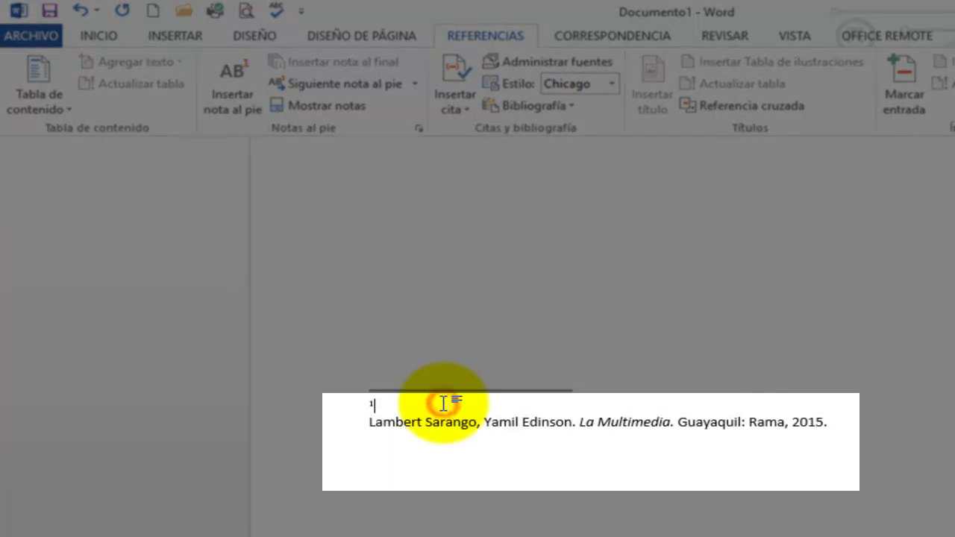
{"action": "key", "text": "Delete"}
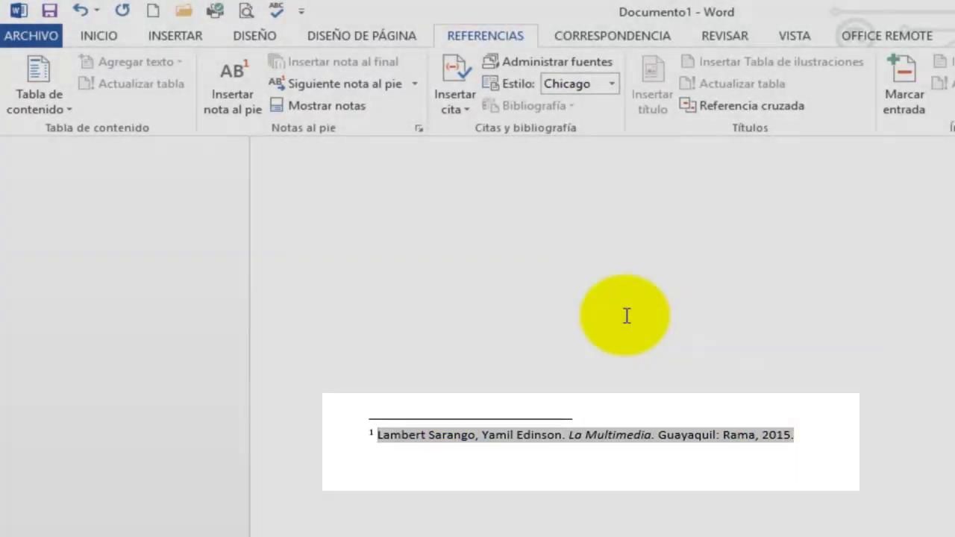
{"action": "left_click", "coordinate": [627, 315]}
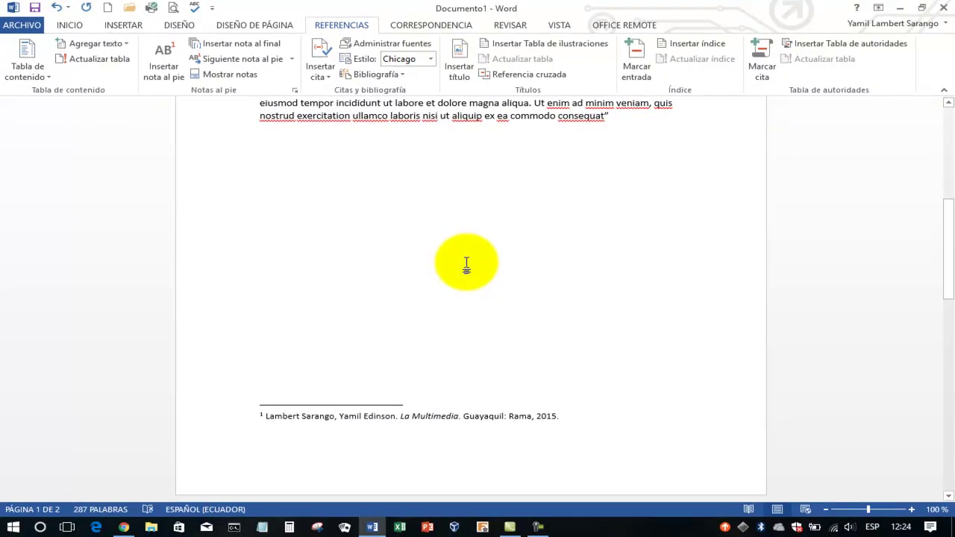
{"action": "scroll", "coordinate": [467, 264], "scroll_direction": "up", "scroll_amount": 3}
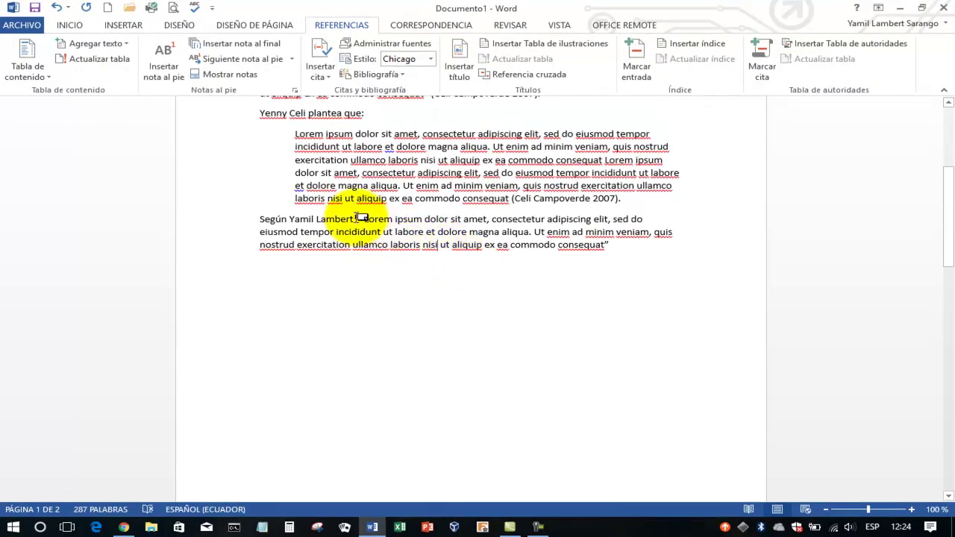
{"action": "scroll", "coordinate": [373, 244], "scroll_direction": "down", "scroll_amount": 10}
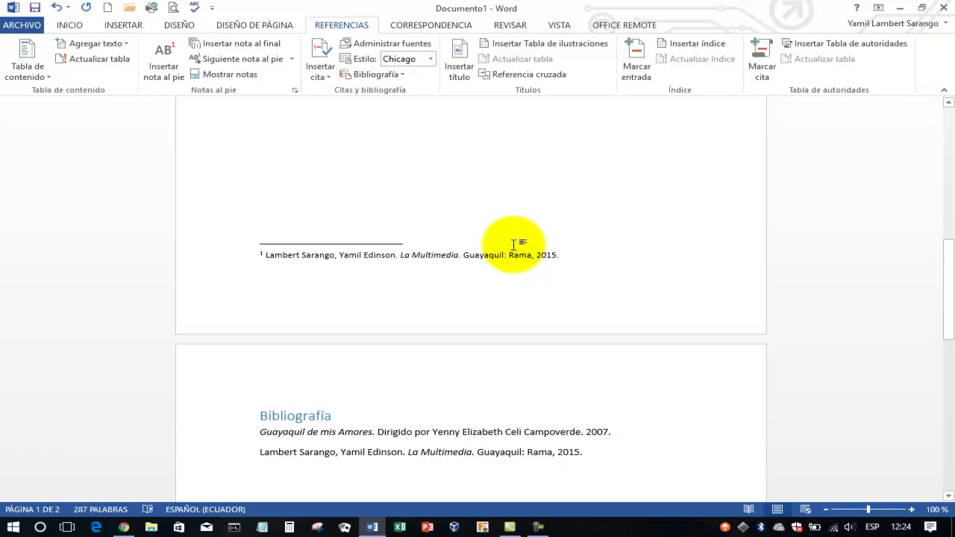
{"action": "scroll", "coordinate": [513, 244], "scroll_direction": "up", "scroll_amount": 4}
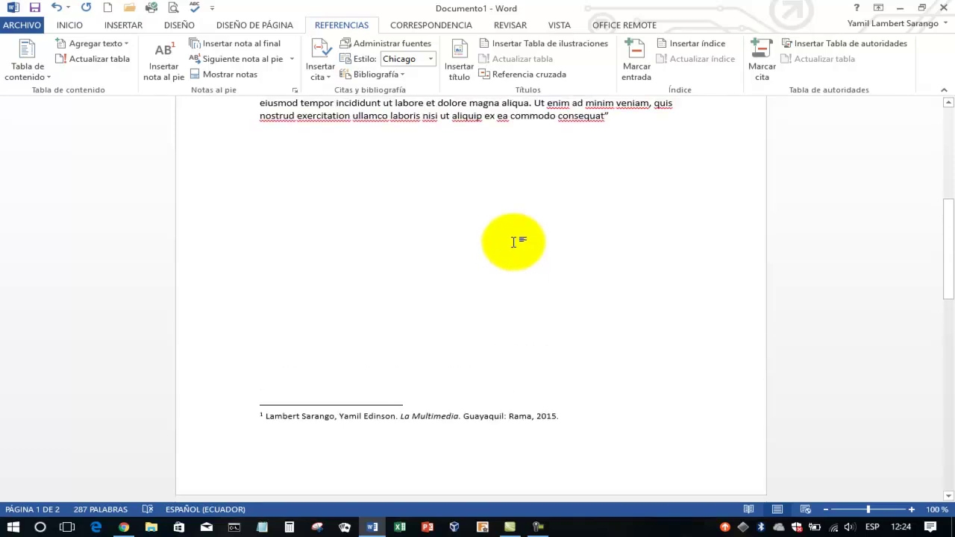
{"action": "scroll", "coordinate": [513, 242], "scroll_direction": "up", "scroll_amount": 9}
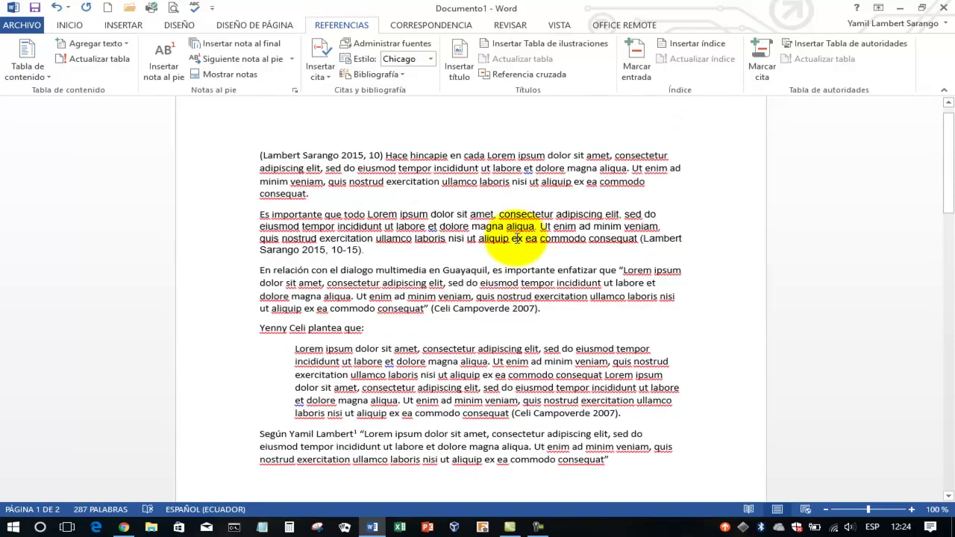